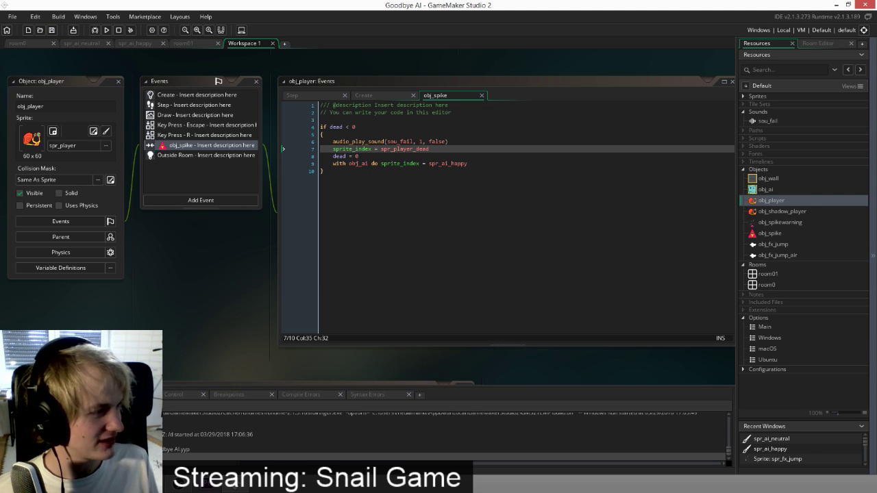
# Save the Goodbye AI project
pyautogui.click(53, 31)
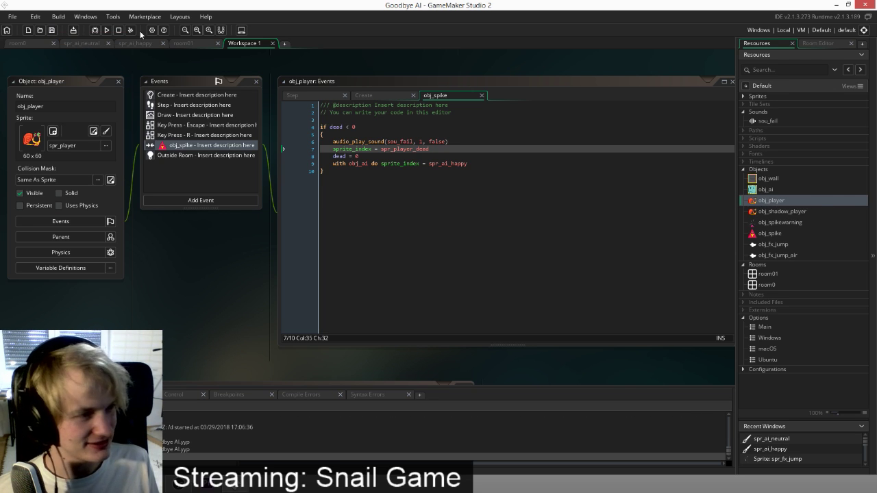
pyautogui.click(51, 30)
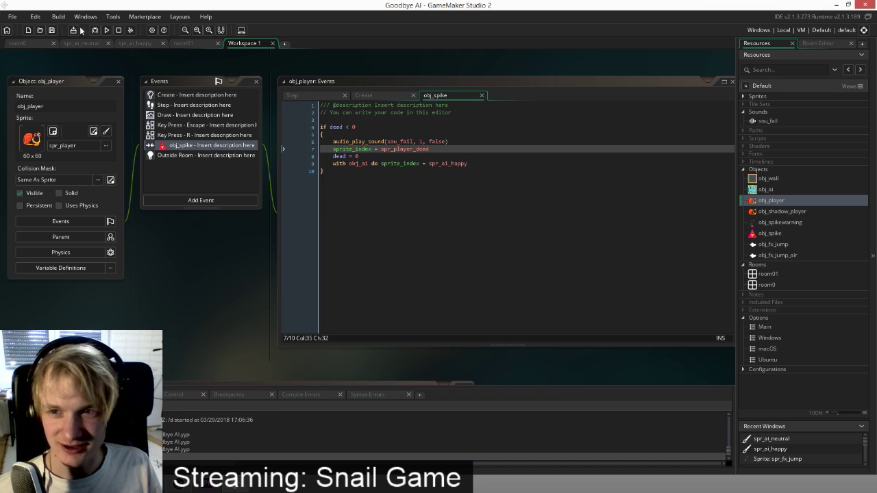
pyautogui.click(52, 30)
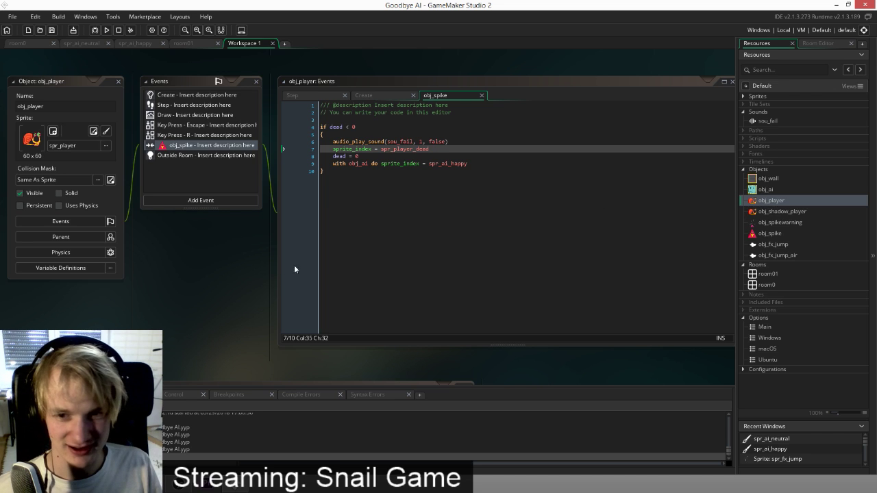
# Make obj_player's event code window narrower and slightly taller, and save the project
pyautogui.moveTo(261, 271); pyautogui.dragTo(257, 273, button='middle')
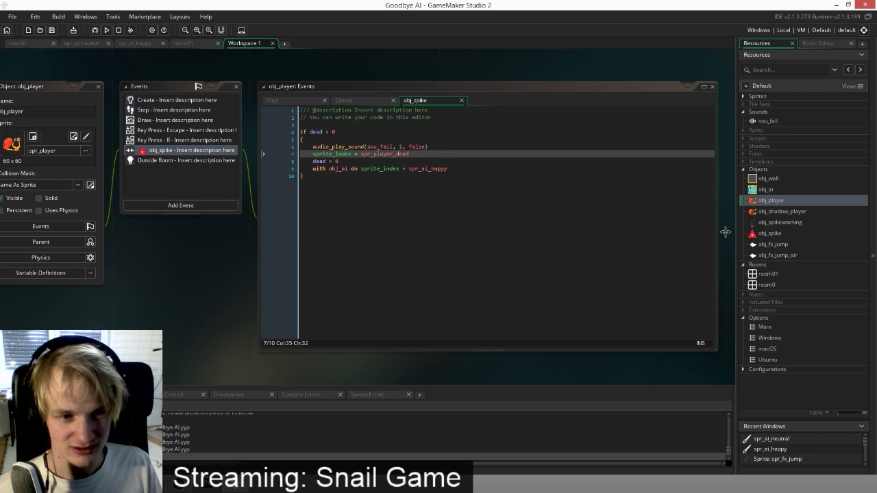
pyautogui.moveTo(725, 233); pyautogui.dragTo(688, 228)
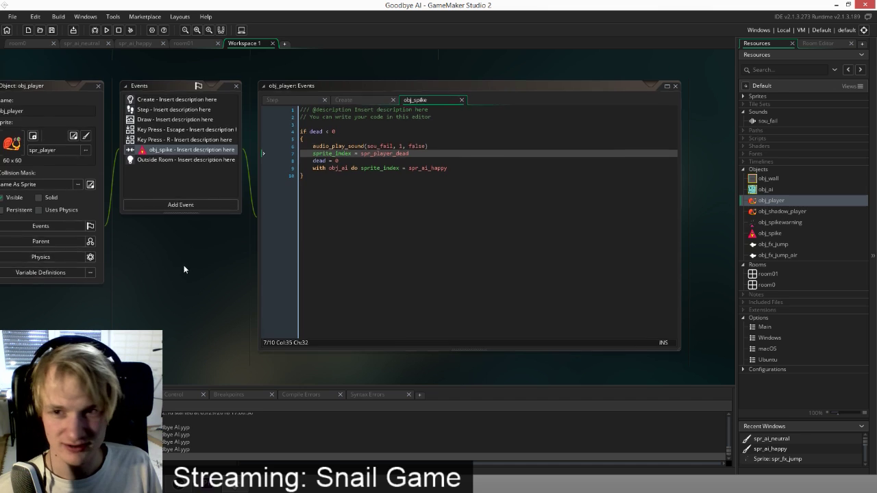
pyautogui.moveTo(61, 96); pyautogui.dragTo(84, 86, button='middle')
pyautogui.click(53, 31)
pyautogui.moveTo(388, 341); pyautogui.dragTo(388, 357)
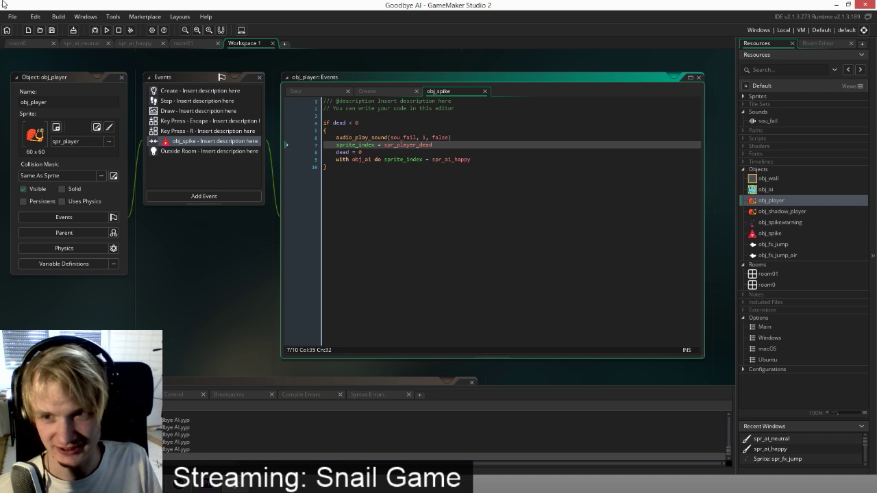
pyautogui.hotkey('ctrl', 's')
pyautogui.moveTo(237, 337); pyautogui.dragTo(248, 333, button='middle')
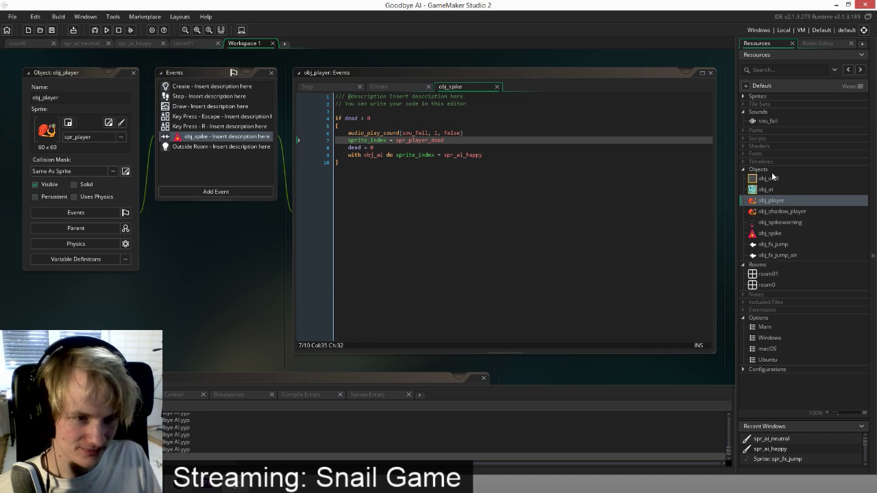
# Open the first frame of the spr_ai_neutral sprite in the image editor
pyautogui.click(744, 96)
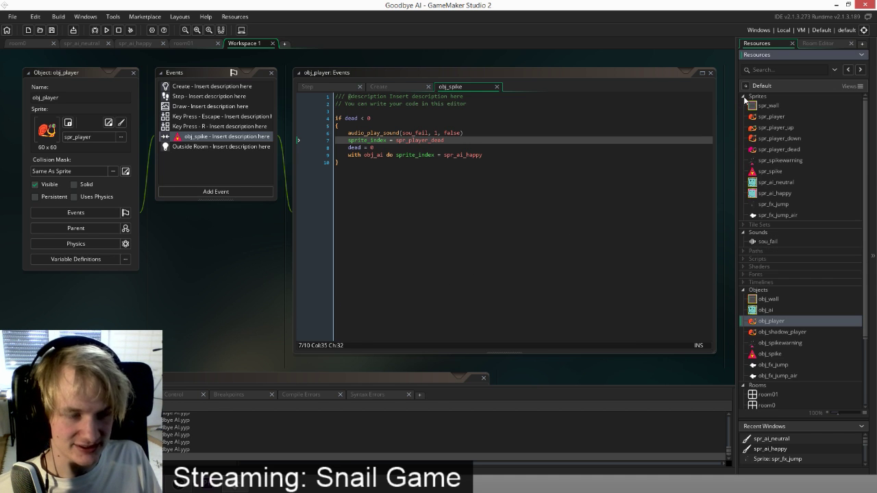
pyautogui.doubleClick(755, 182)
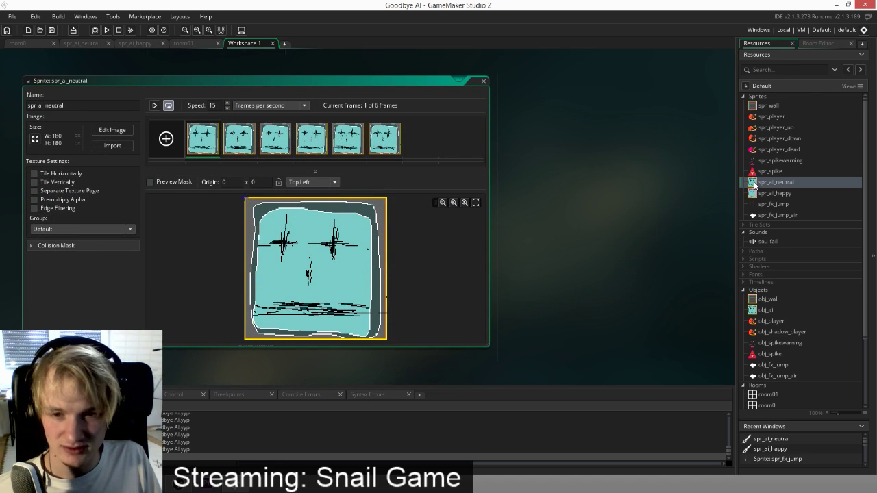
pyautogui.doubleClick(205, 135)
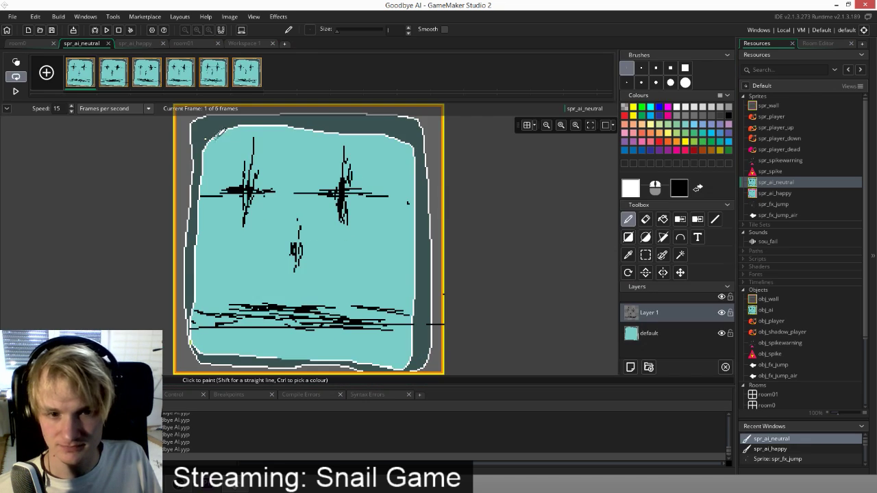
# Cover the whole canvas of the default layer with a filled rectangle in the face's sampled teal colour
pyautogui.click(667, 334)
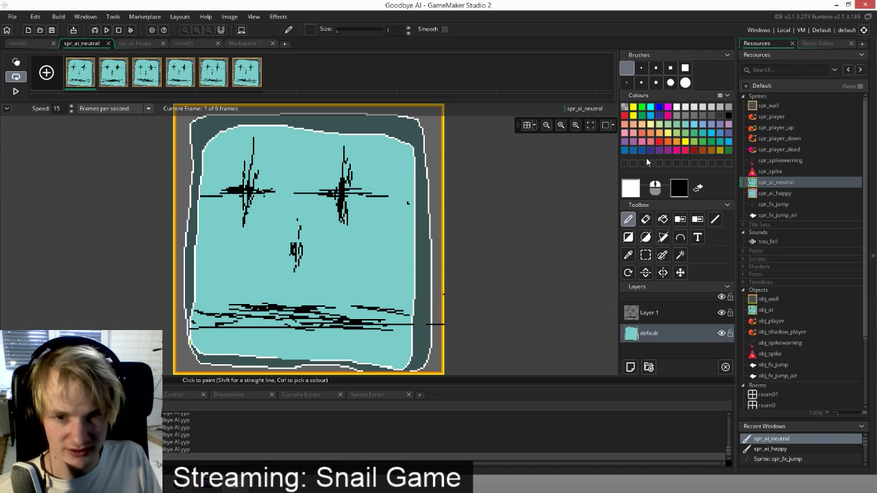
pyautogui.click(628, 237)
pyautogui.click(629, 254)
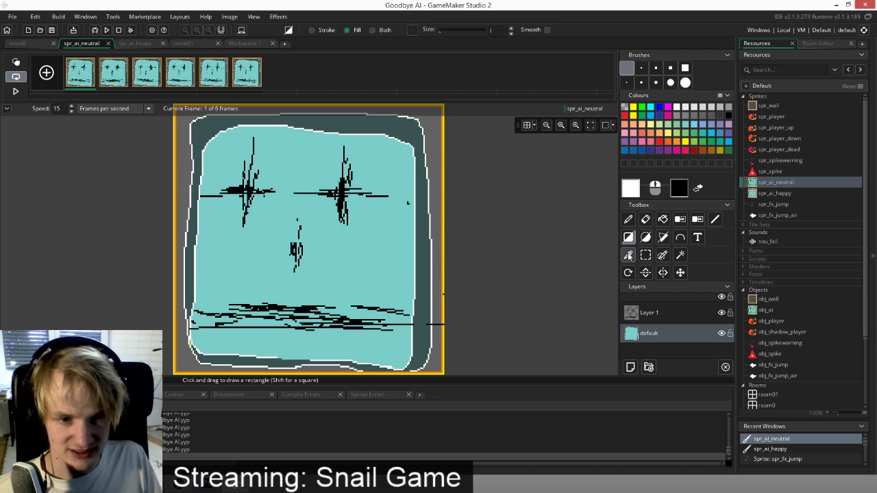
pyautogui.click(399, 163)
pyautogui.click(629, 238)
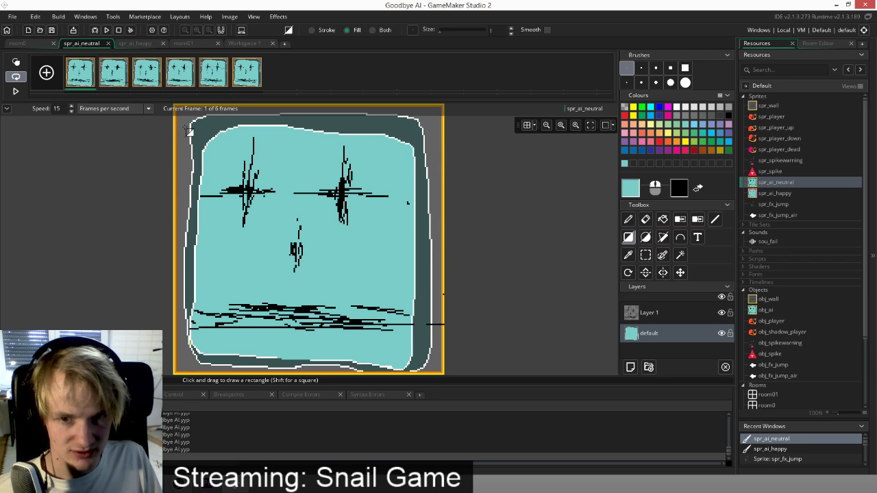
pyautogui.moveTo(185, 119); pyautogui.dragTo(445, 372)
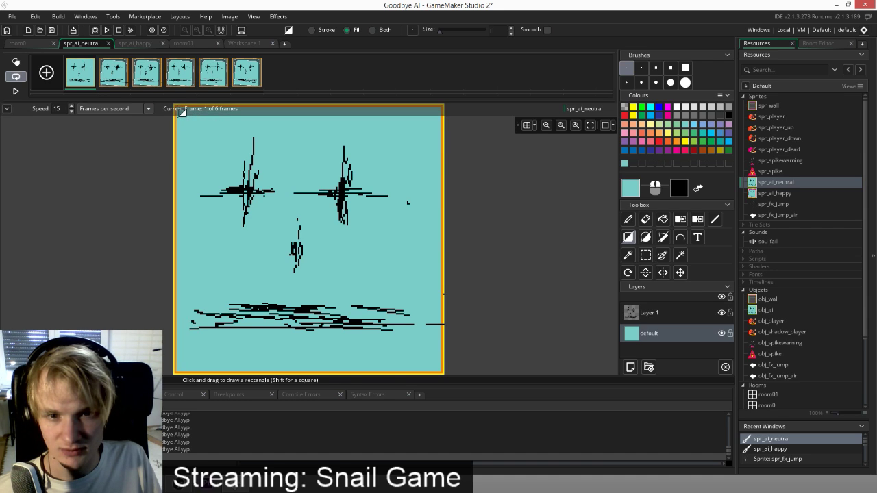
# Outline the canvas edge on the default layer with a yellow rectangle stroke, using the size 3 brush
pyautogui.click(635, 116)
pyautogui.click(628, 237)
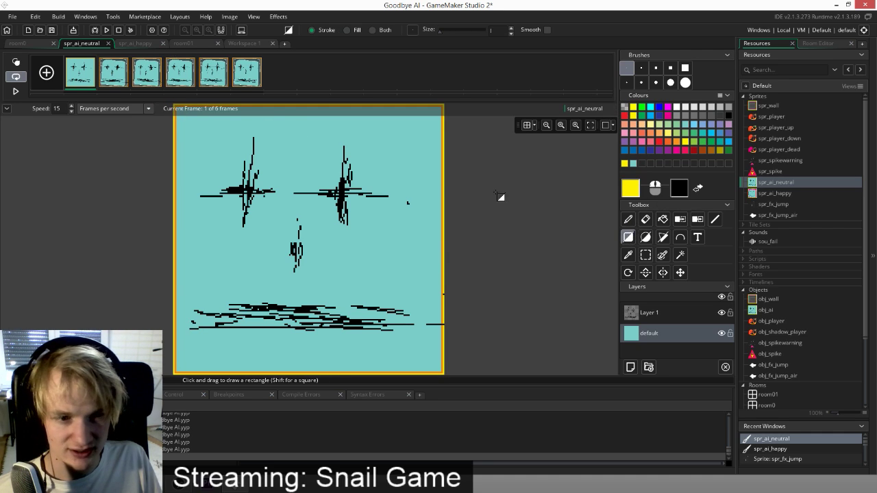
pyautogui.click(641, 67)
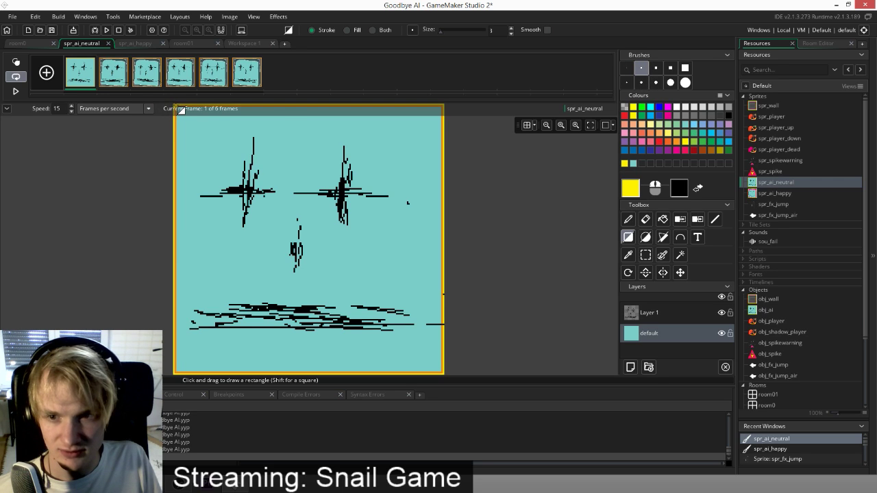
pyautogui.moveTo(180, 111); pyautogui.dragTo(446, 376)
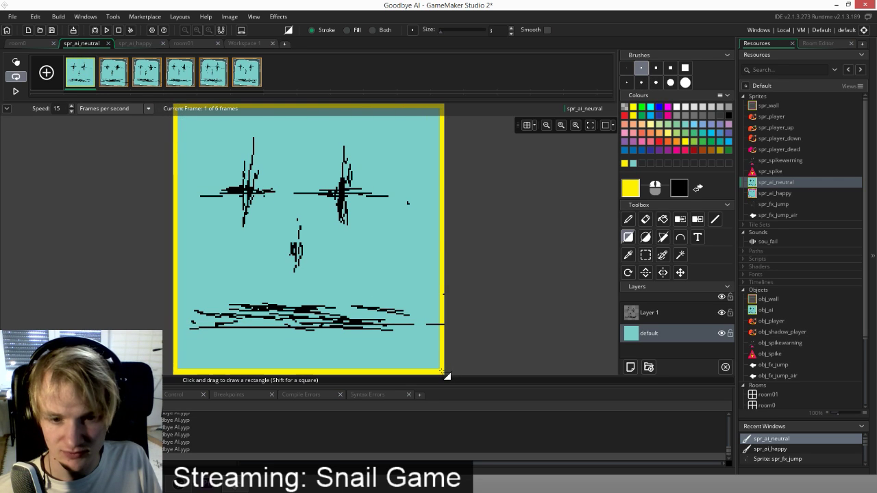
# Draw an orange rectangle outline just inside the yellow border on the default layer
pyautogui.click(678, 142)
pyautogui.moveTo(181, 111); pyautogui.dragTo(414, 315)
pyautogui.hotkey('ctrl', 'z')
pyautogui.moveTo(185, 115); pyautogui.dragTo(442, 370)
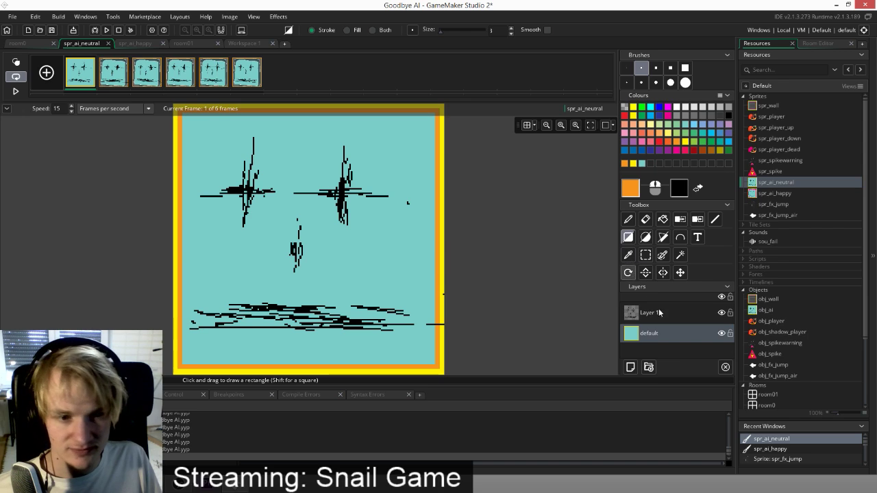
# Capture the entire bordered teal background from frame 1's default layer as a custom brush
pyautogui.click(113, 74)
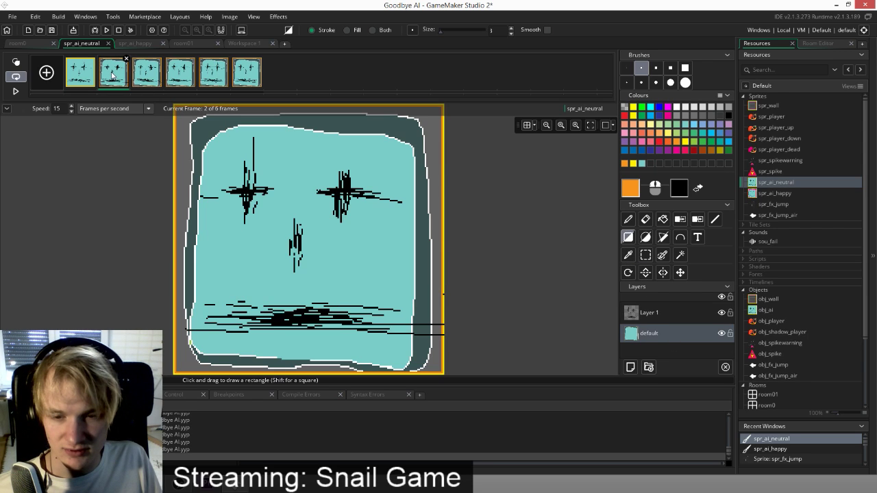
pyautogui.click(81, 77)
pyautogui.click(103, 76)
pyautogui.click(83, 73)
pyautogui.click(109, 74)
pyautogui.click(86, 72)
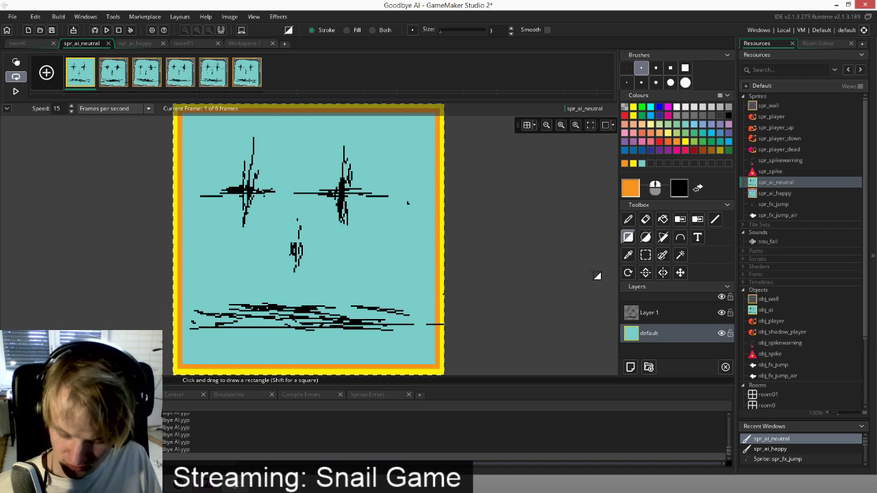
pyautogui.hotkey('ctrl', 'Tab')
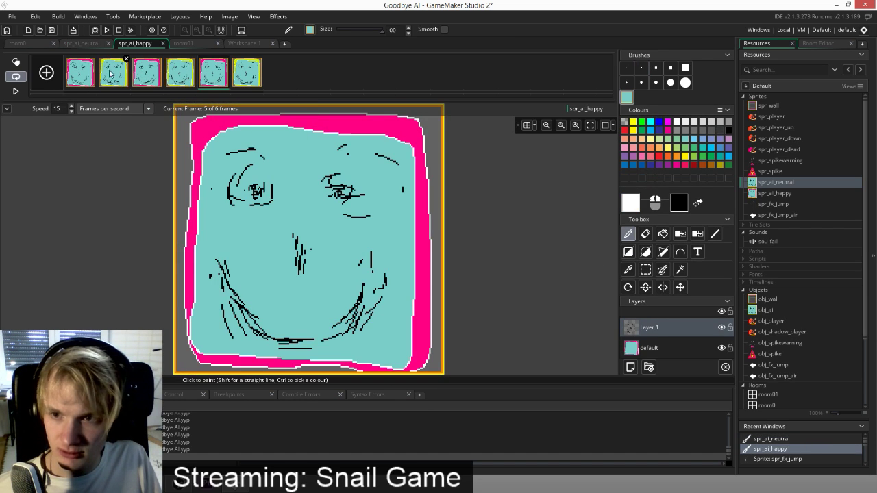
pyautogui.click(81, 42)
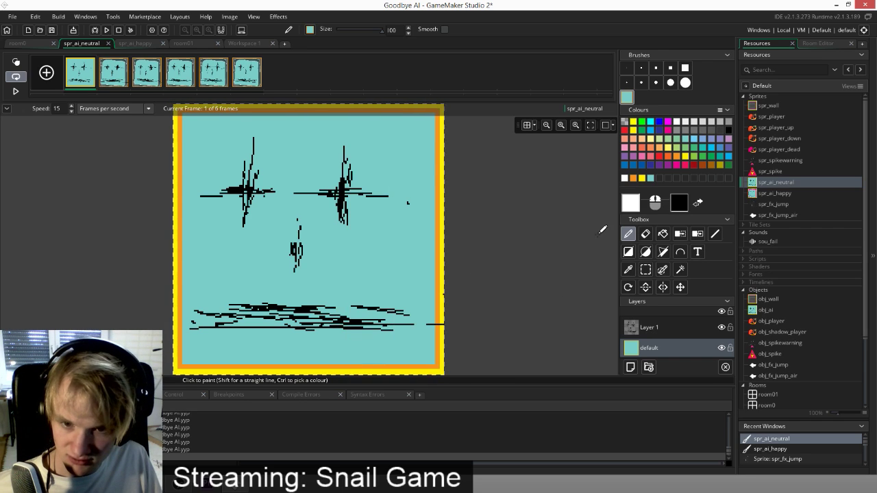
pyautogui.hotkey('ctrl', 'Tab')
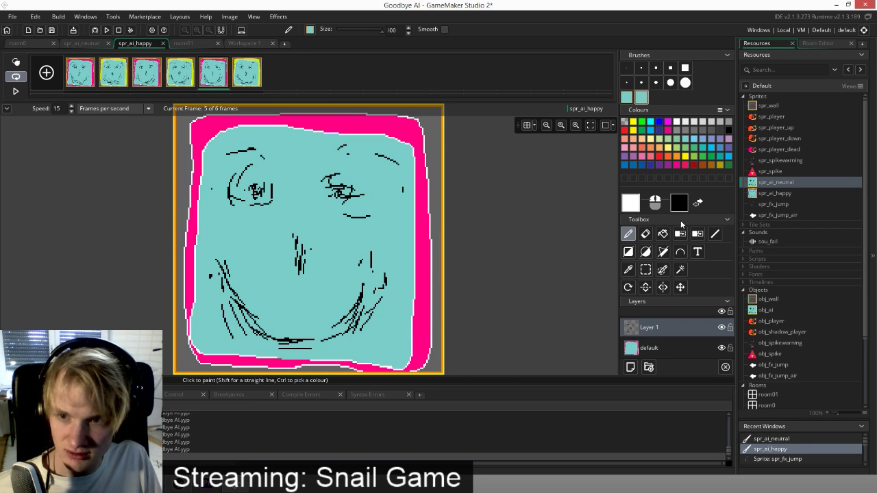
pyautogui.click(83, 43)
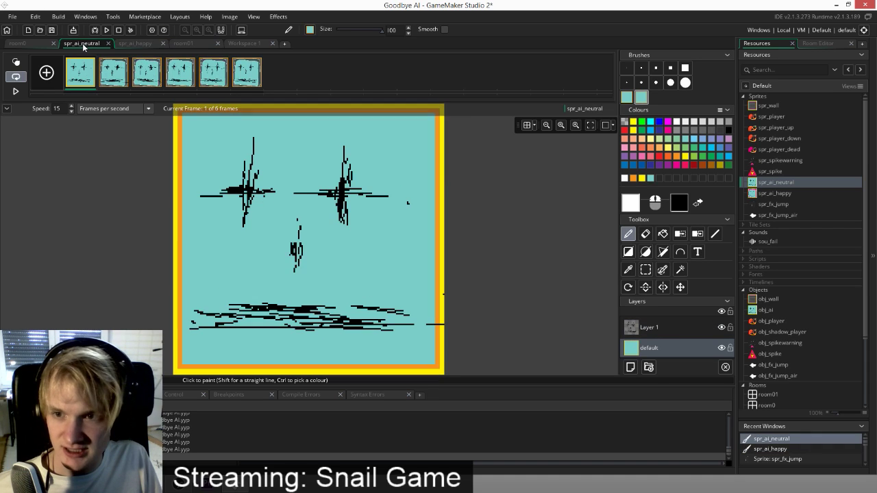
# Stamp the bordered teal background brush over the default layer of frames 2, 3 and 4 in spr_ai_neutral
pyautogui.click(110, 79)
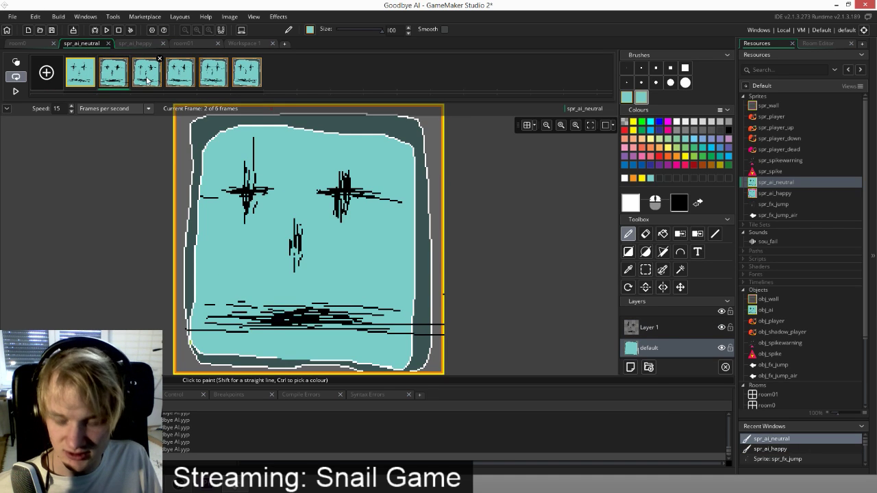
pyautogui.press('Delete')
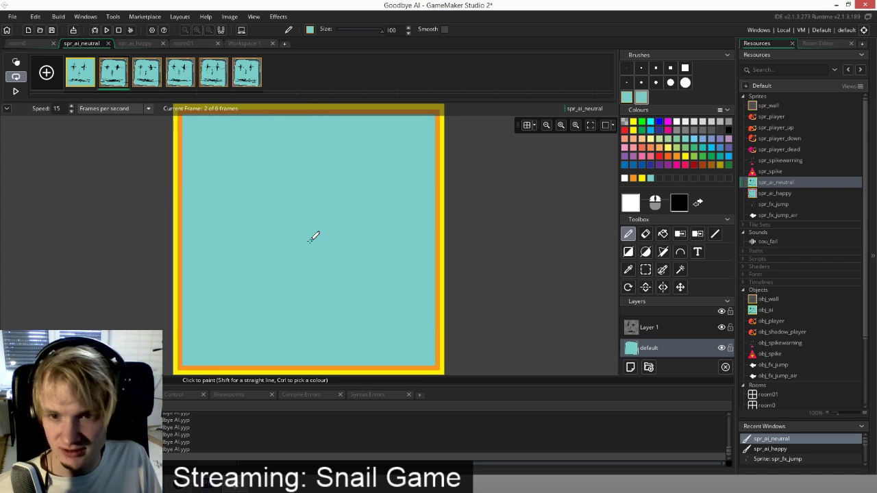
pyautogui.click(310, 241)
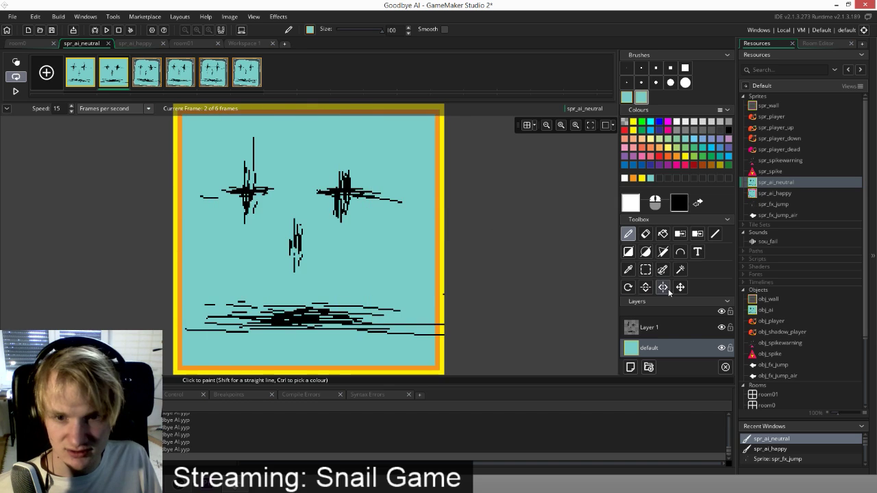
pyautogui.click(148, 72)
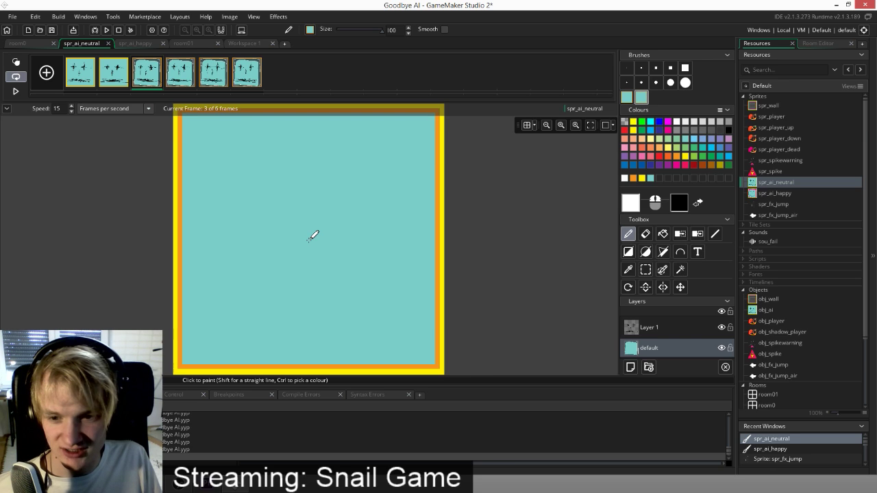
pyautogui.press('Right')
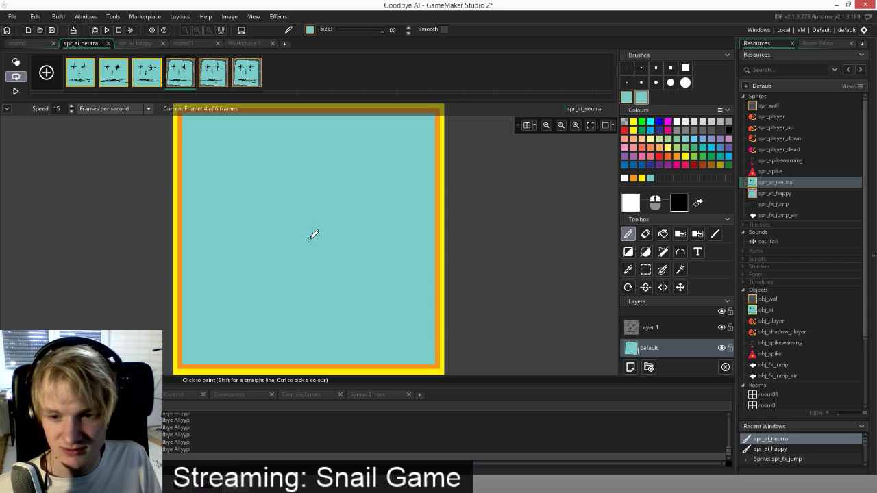
pyautogui.click(309, 241)
# Stamp the bordered teal background over the default layer of frames 5 and 6, and check the frames back to frame 1
pyautogui.click(212, 76)
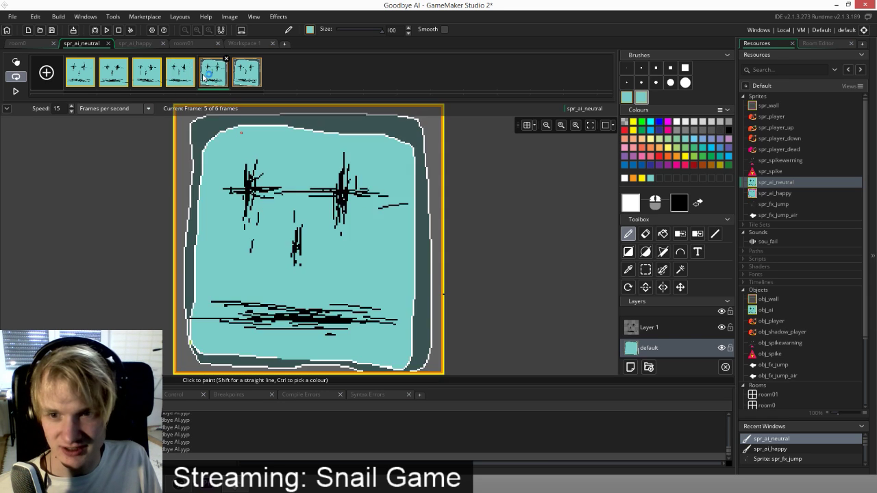
pyautogui.click(143, 76)
pyautogui.click(180, 74)
pyautogui.click(213, 74)
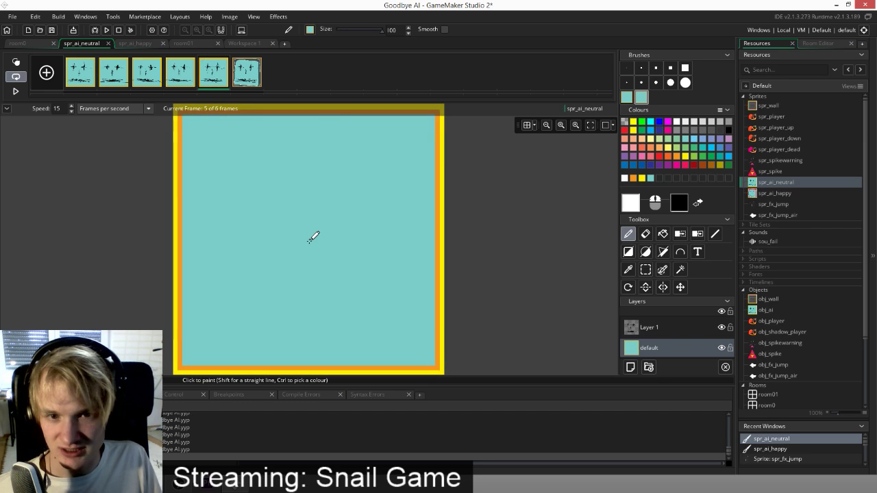
pyautogui.click(249, 74)
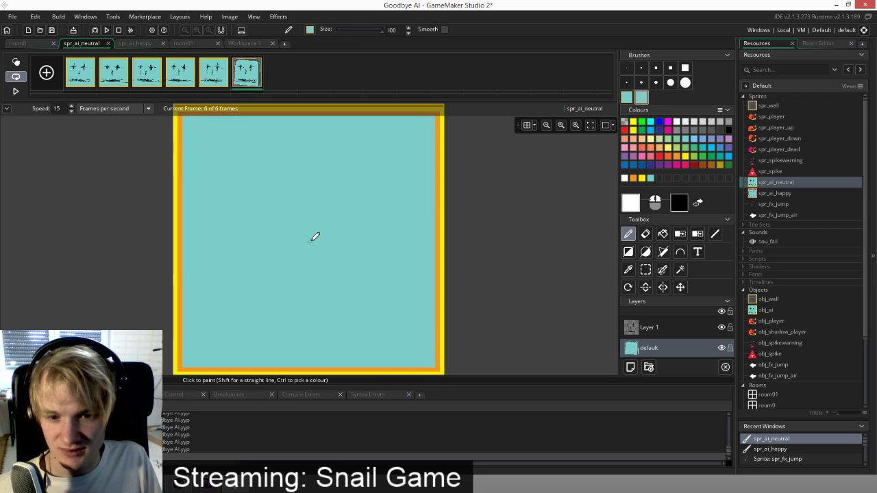
pyautogui.click(311, 241)
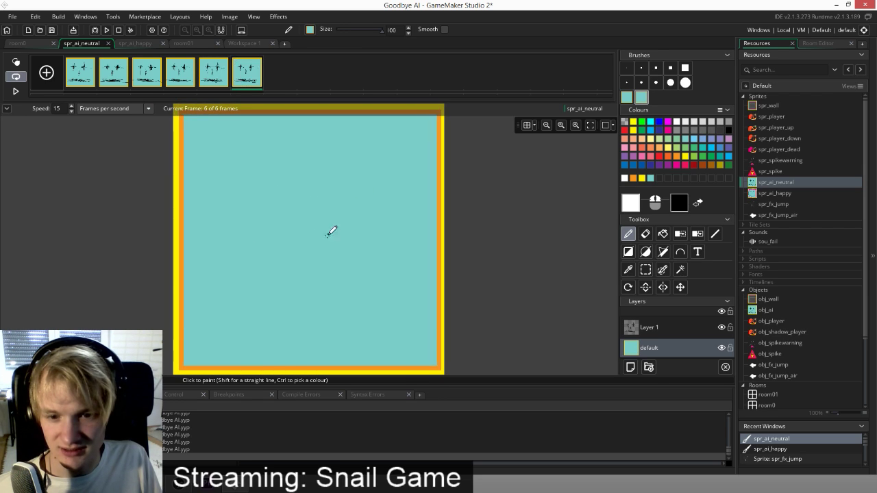
pyautogui.click(215, 74)
pyautogui.click(182, 75)
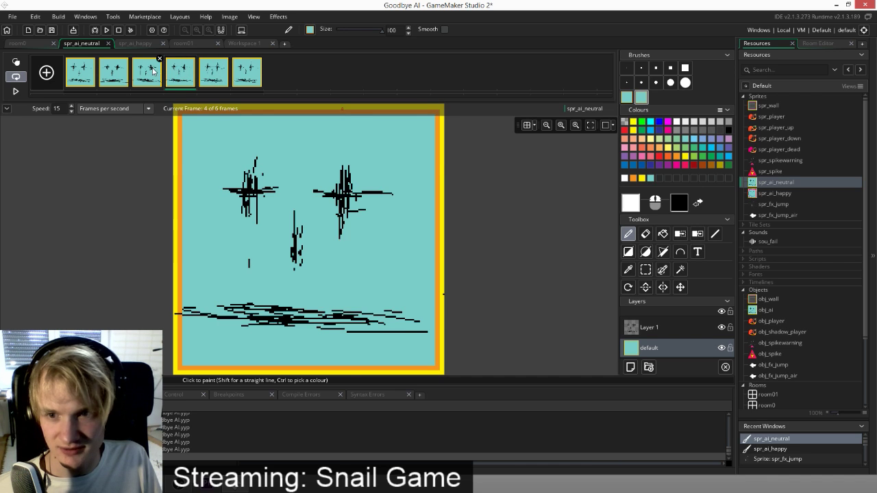
pyautogui.click(149, 73)
pyautogui.click(115, 75)
pyautogui.click(80, 77)
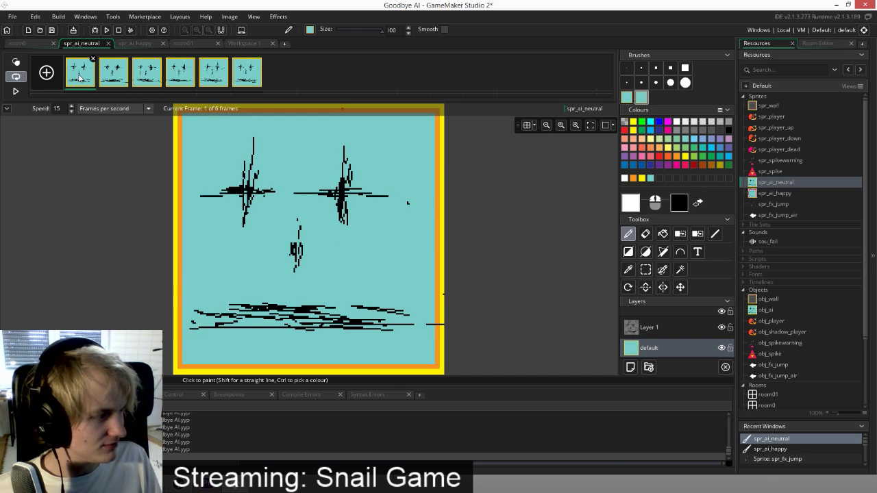
# Stamp the bordered teal background brush over the default layer of frames 1 and 2 in spr_ai_happy
pyautogui.click(135, 43)
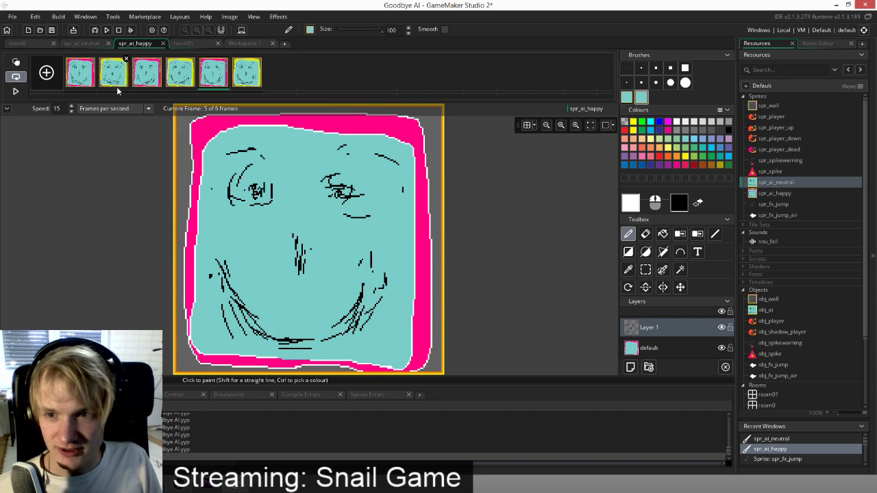
pyautogui.click(83, 76)
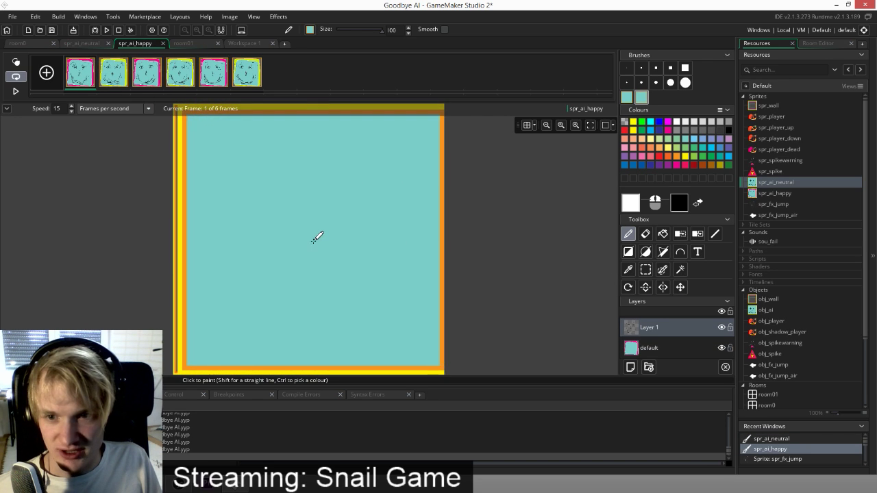
pyautogui.click(689, 354)
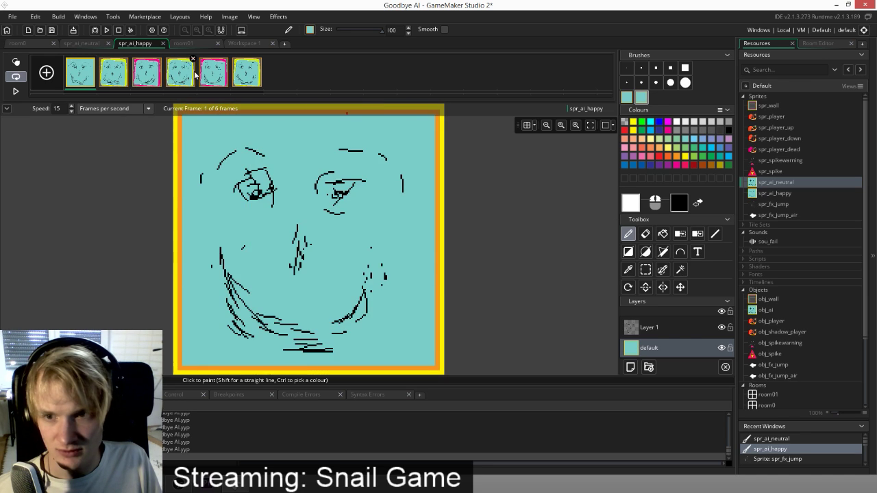
pyautogui.click(125, 75)
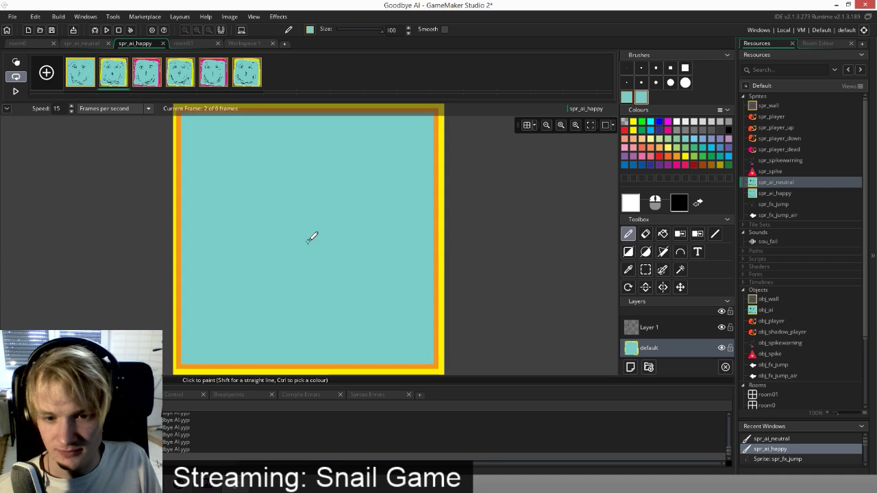
pyautogui.click(311, 241)
# Stamp the bordered teal background over the default layer of frames 3 to 6 in spr_ai_happy, undoing misplaced stamps
pyautogui.click(150, 80)
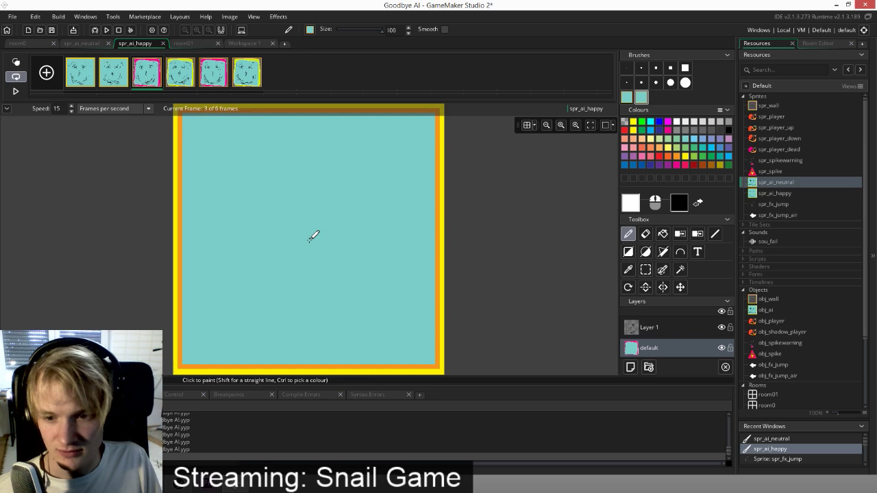
pyautogui.press('Right')
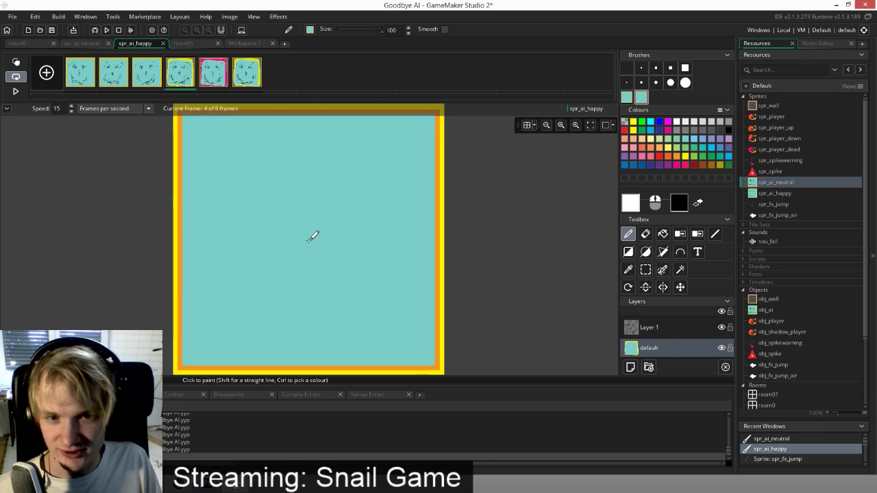
pyautogui.press('Right')
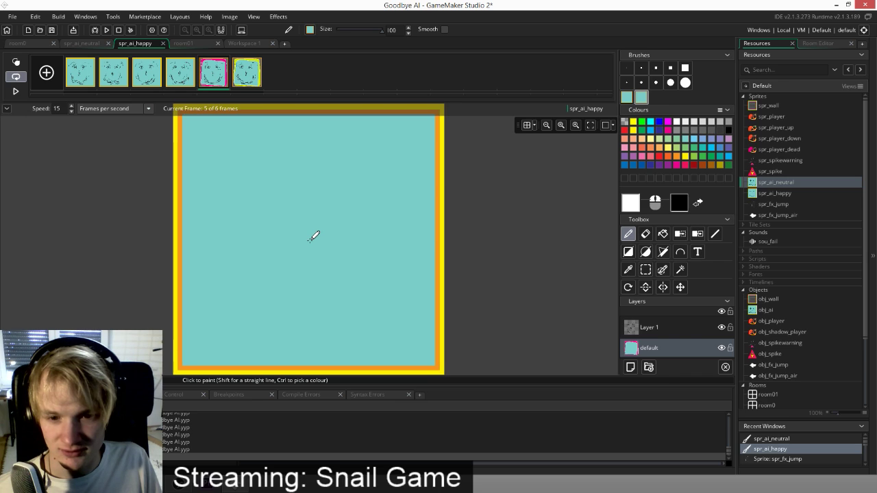
pyautogui.click(309, 239)
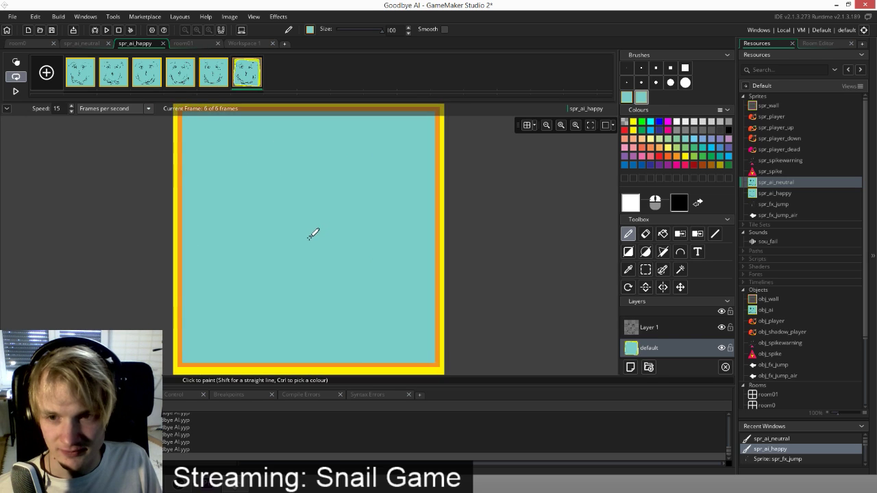
pyautogui.hotkey('ctrl', 'z')
pyautogui.hotkey('ctrl', 'z')
pyautogui.hotkey('ctrl', 'z')
pyautogui.hotkey('ctrl', 'z')
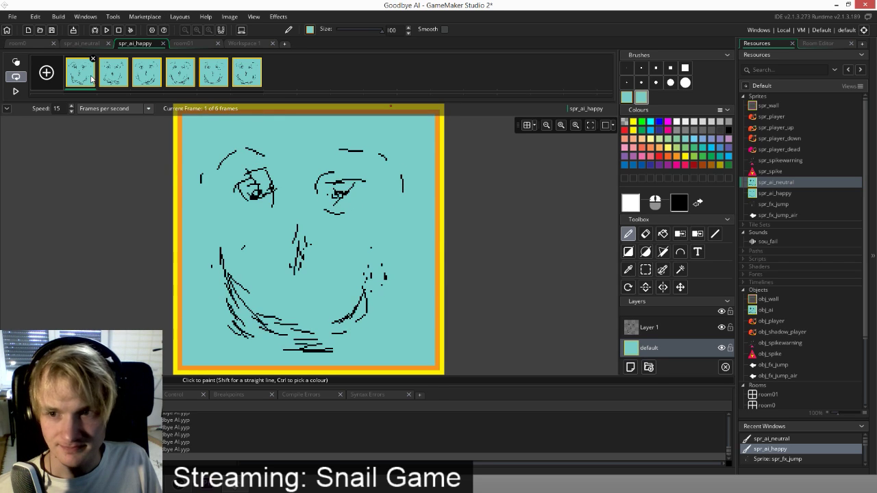
# Fill the outer yellow border with magenta on frames 1, 3 and 6 of spr_ai_happy and play the animation
pyautogui.click(675, 165)
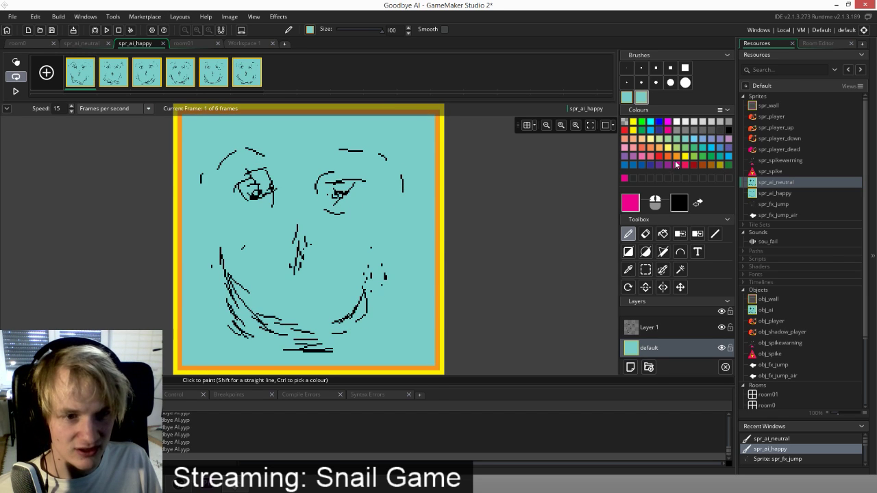
pyautogui.click(662, 233)
pyautogui.click(442, 189)
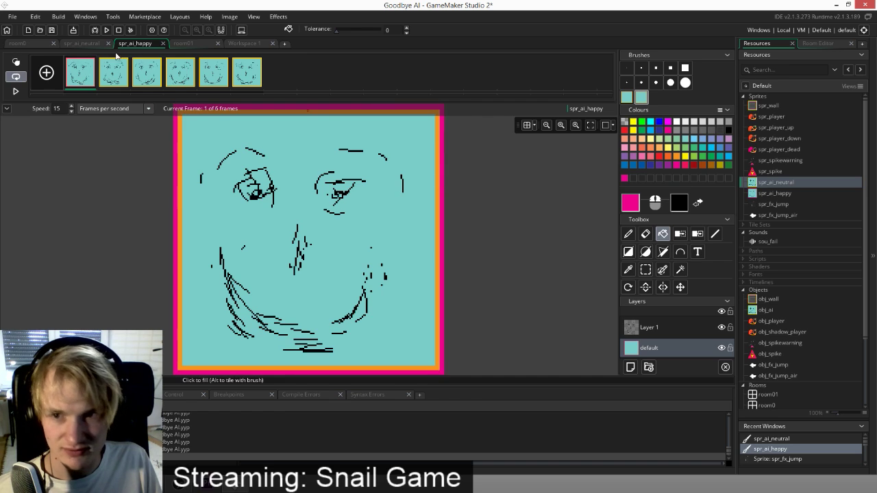
pyautogui.click(157, 67)
pyautogui.click(219, 105)
pyautogui.click(255, 65)
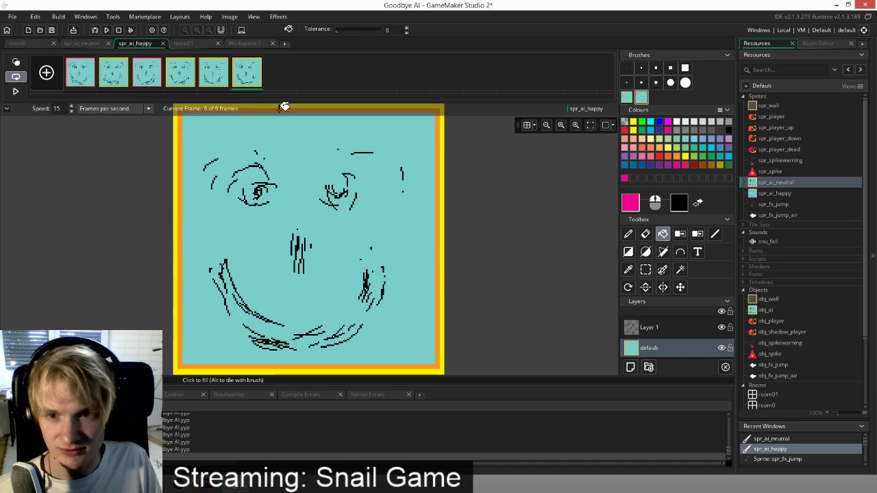
pyautogui.click(285, 110)
pyautogui.hotkey('ctrl', 'z')
pyautogui.click(291, 107)
pyautogui.click(16, 91)
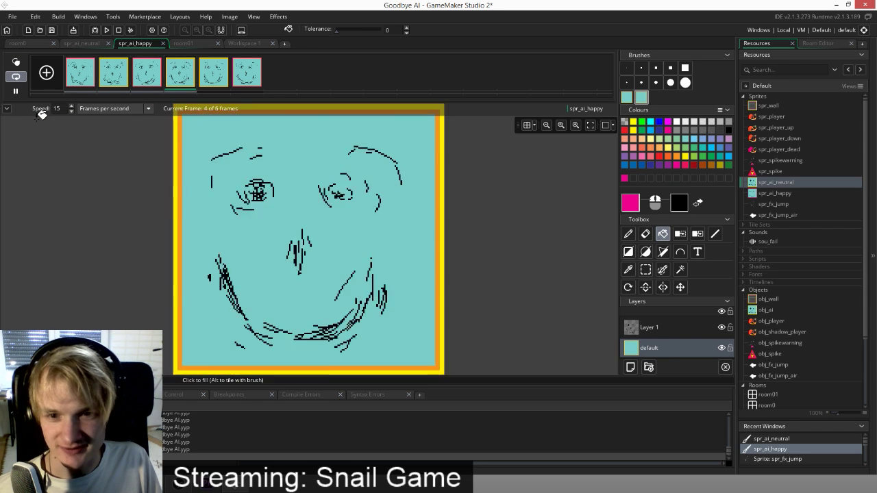
# Close the image editors of spr_ai_neutral and spr_ai_happy and save the project
pyautogui.click(97, 43)
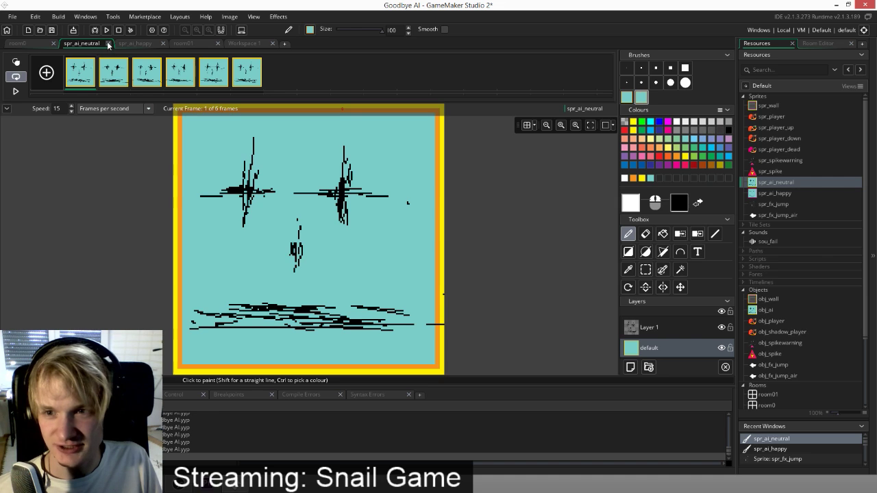
pyautogui.click(108, 43)
pyautogui.click(108, 43)
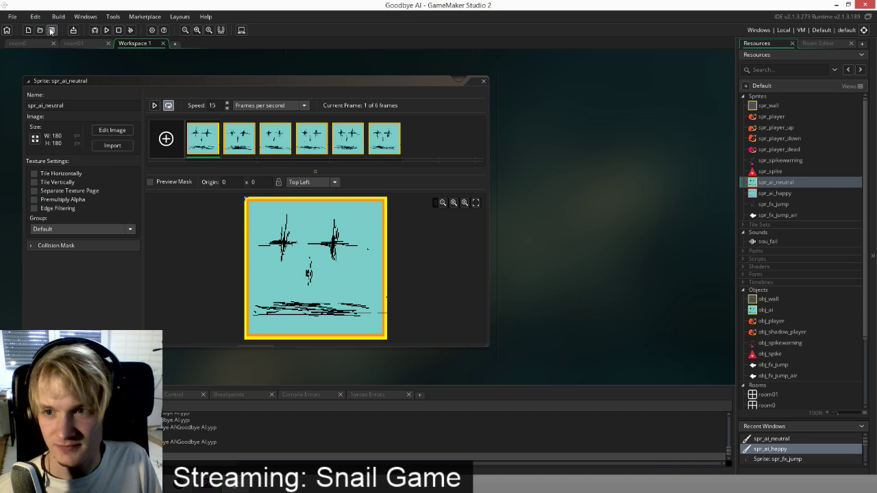
# Open the spr_spike sprite's only frame in the image editor with the whole spike in view
pyautogui.click(756, 174)
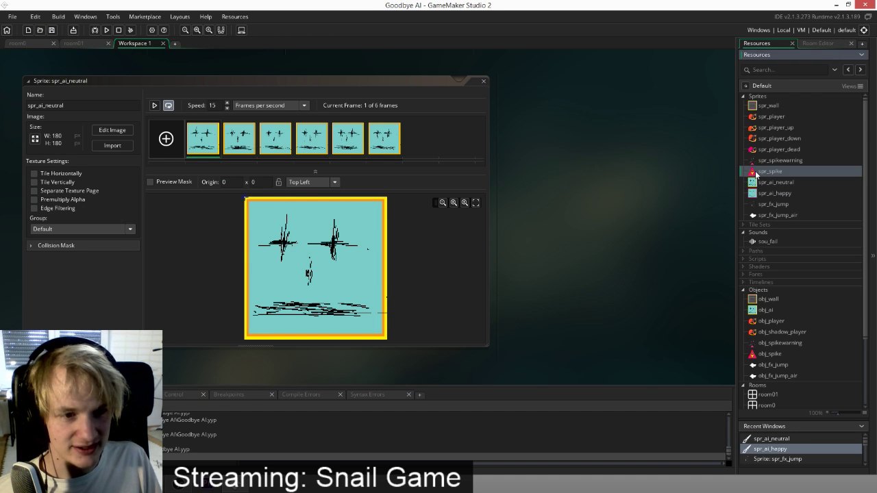
pyautogui.doubleClick(756, 174)
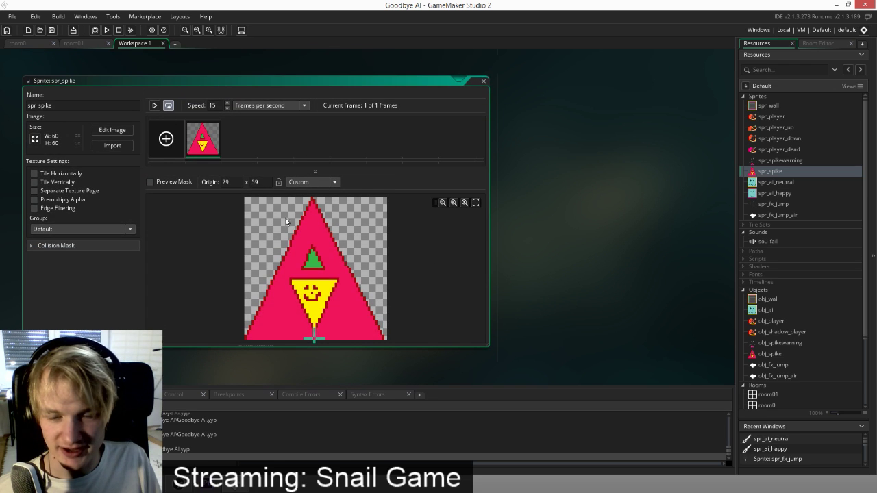
pyautogui.doubleClick(202, 140)
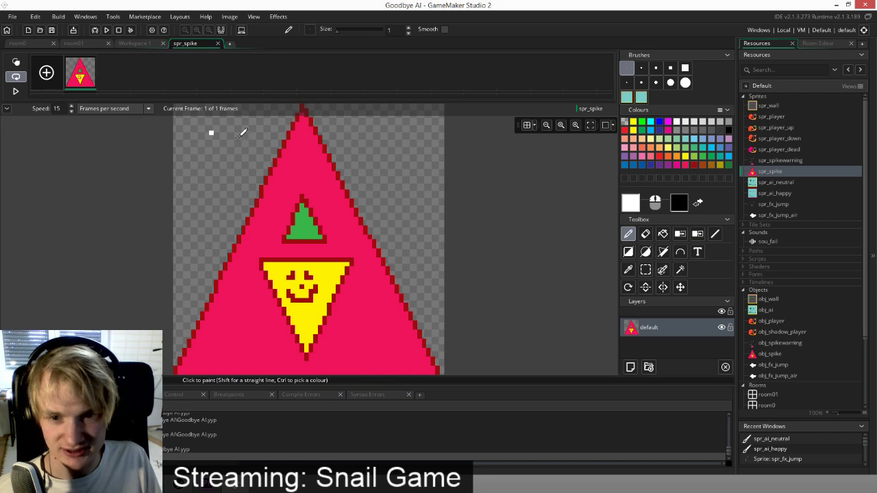
pyautogui.scroll(-3, 380, 188)
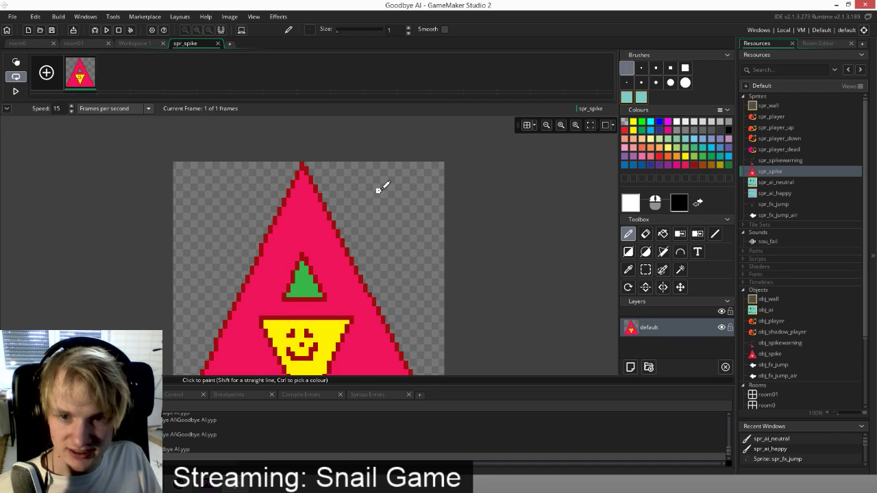
pyautogui.scroll(-2, 341, 190)
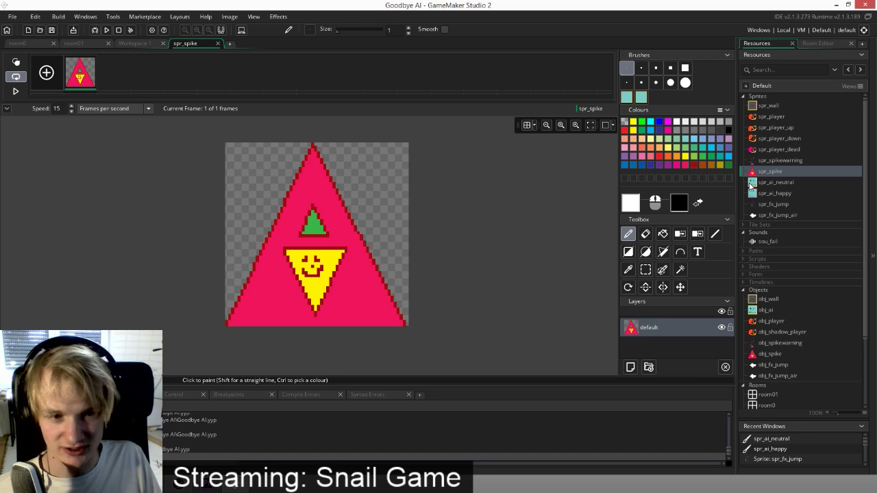
# Open frame 1 of spr_ai_neutral for editing and pick its teal background as the drawing colour
pyautogui.click(750, 184)
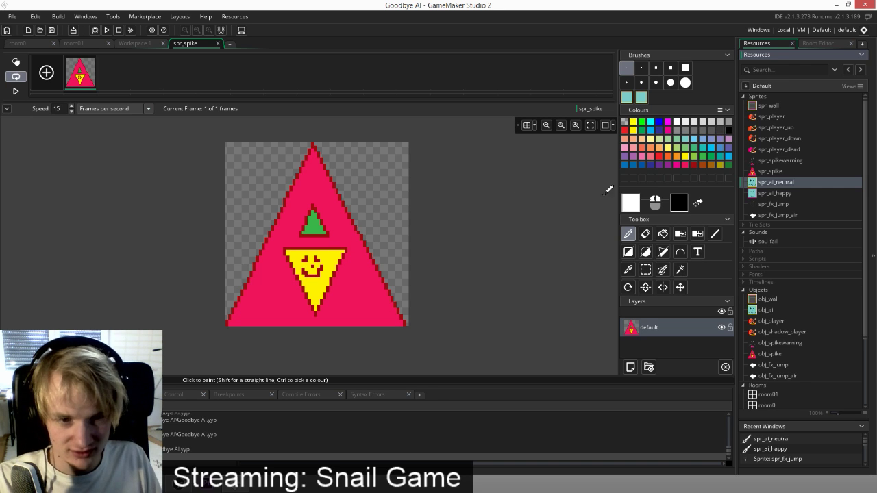
pyautogui.doubleClick(753, 183)
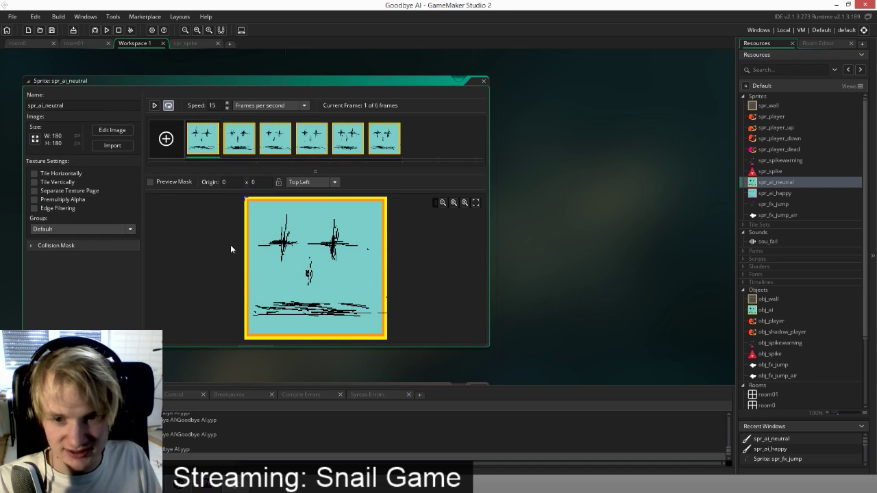
pyautogui.doubleClick(209, 140)
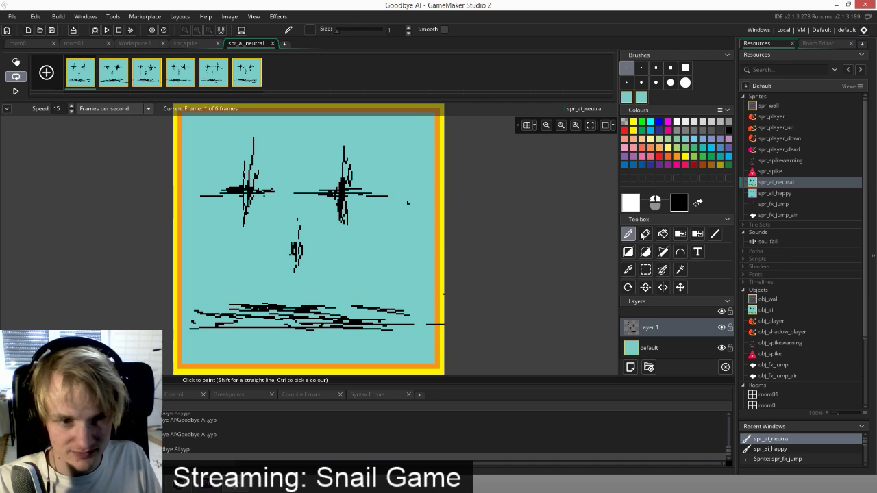
pyautogui.press('alt')
pyautogui.click(403, 234)
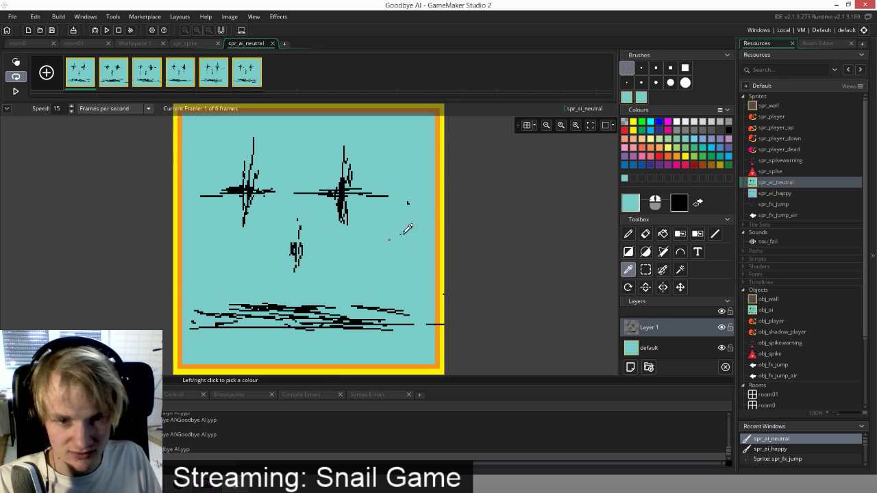
# Return to the spr_spike image and try filling the spike's body with white and with cyan
pyautogui.doubleClick(767, 194)
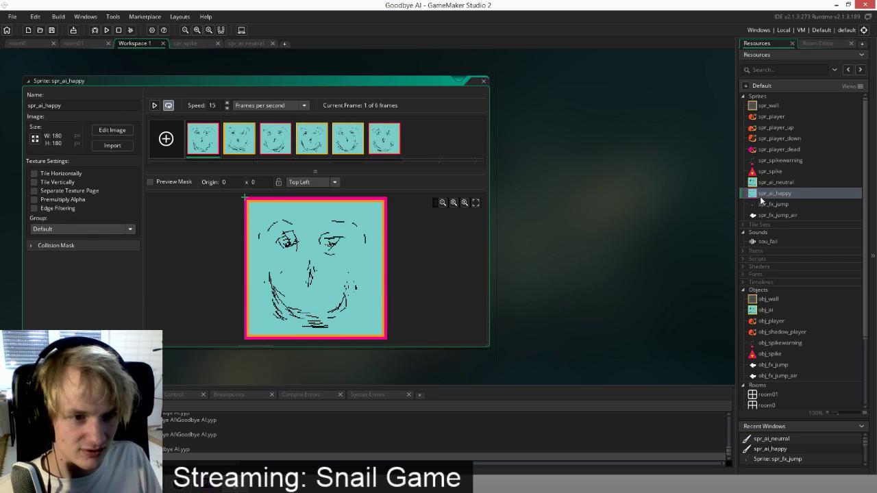
pyautogui.doubleClick(769, 171)
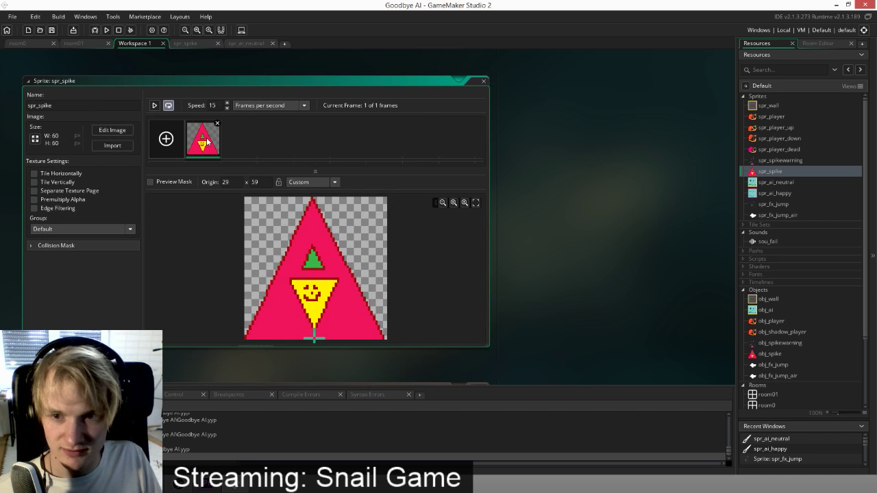
pyautogui.doubleClick(207, 142)
pyautogui.click(662, 234)
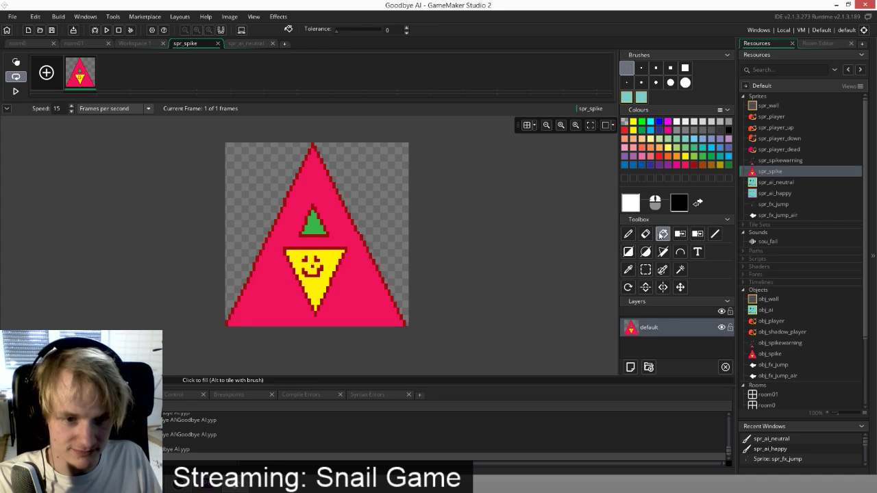
pyautogui.click(367, 285)
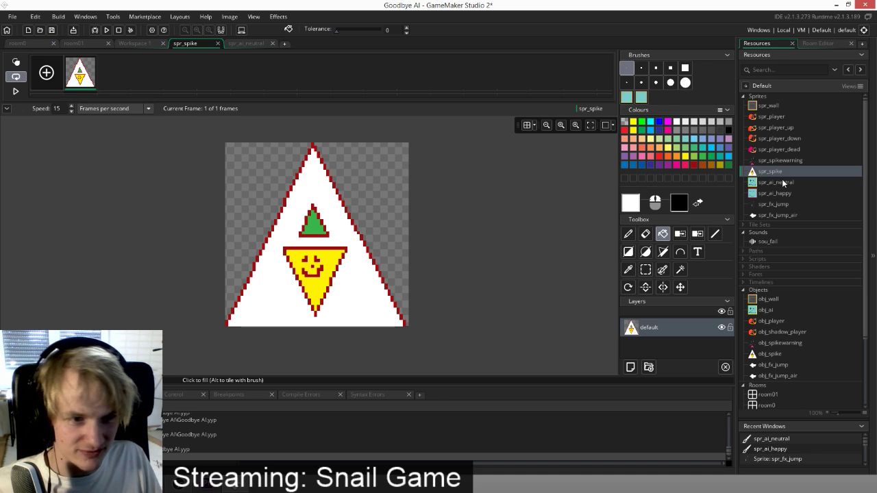
pyautogui.click(650, 121)
pyautogui.click(346, 305)
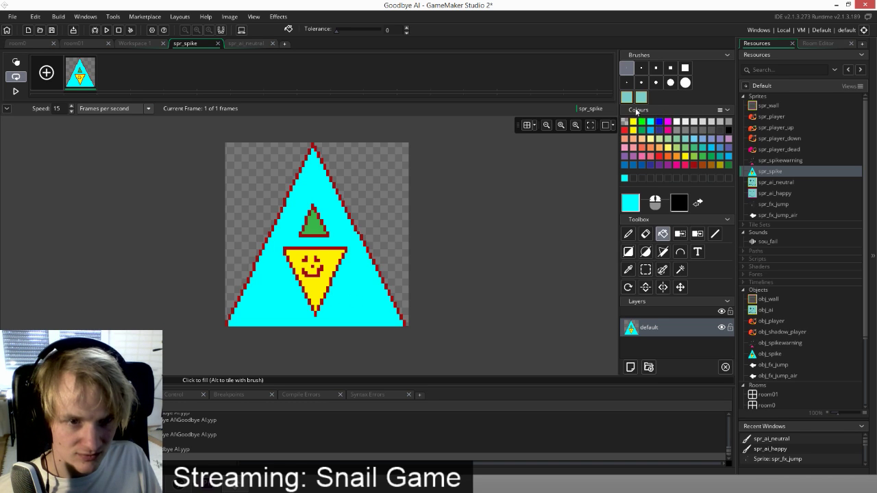
# Compare the spike's colour with the teal of spr_ai_neutral's first frame and return to the spr_spike image
pyautogui.doubleClick(751, 182)
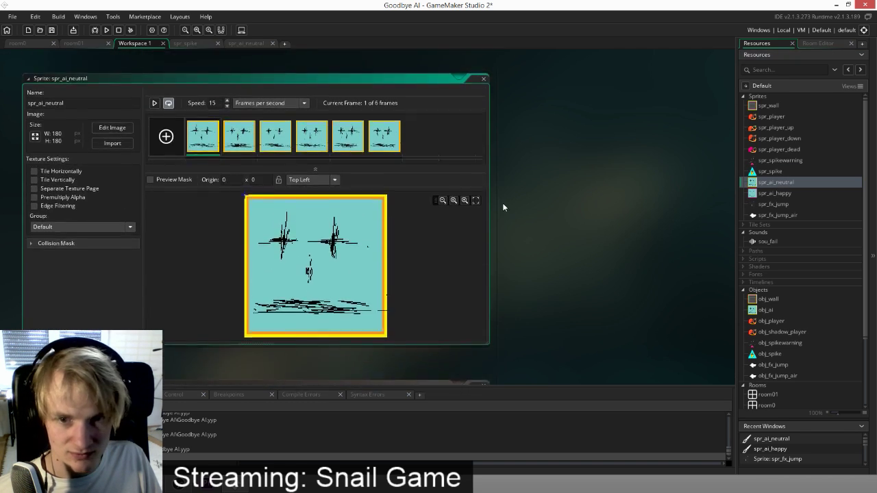
pyautogui.doubleClick(203, 148)
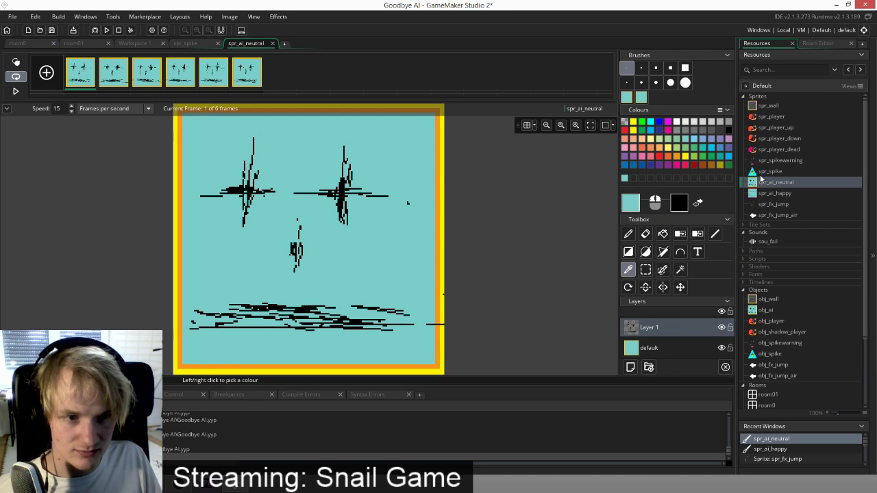
pyautogui.doubleClick(762, 171)
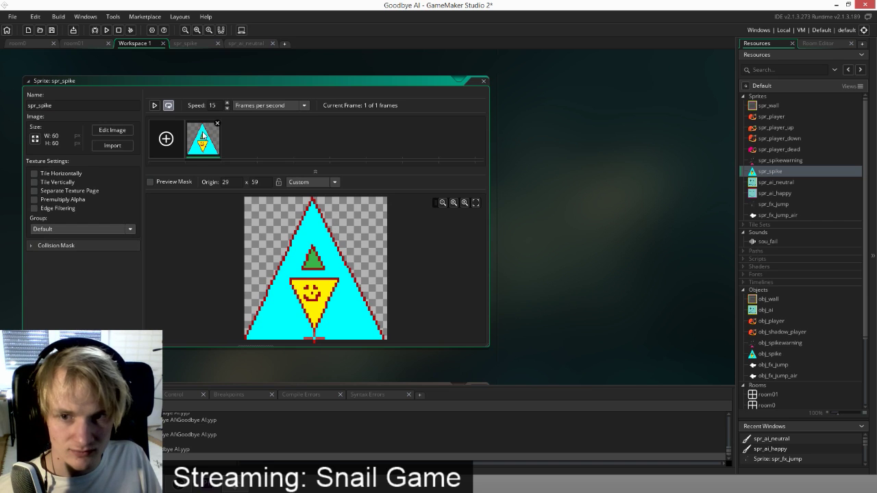
pyautogui.doubleClick(202, 136)
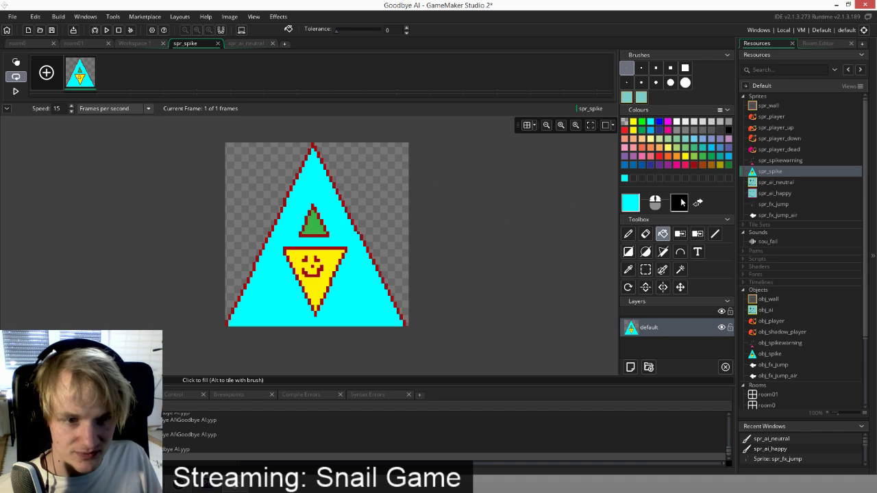
# Try light blue, deeper sky blue and cyan as fills for the spike's body
pyautogui.click(694, 139)
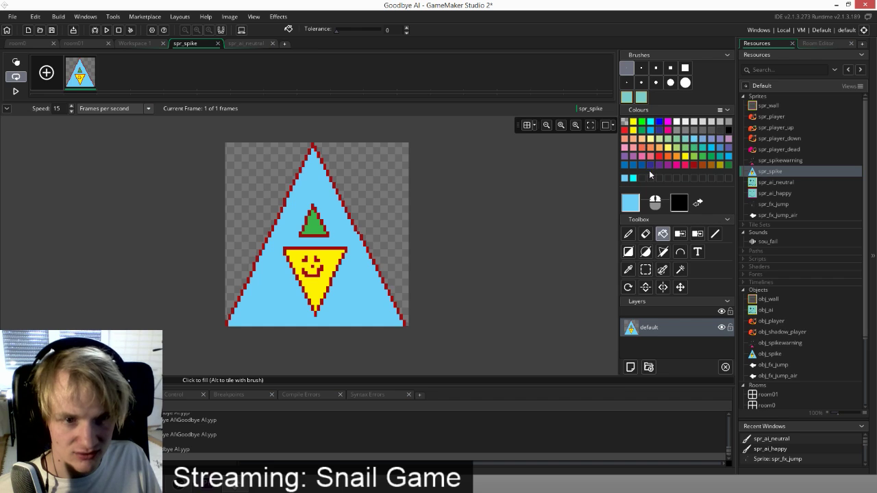
pyautogui.click(728, 156)
pyautogui.click(710, 149)
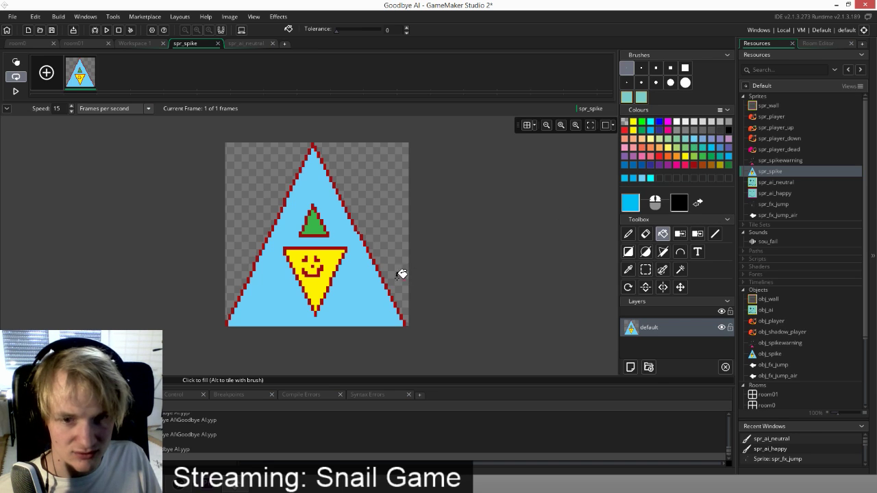
pyautogui.click(354, 293)
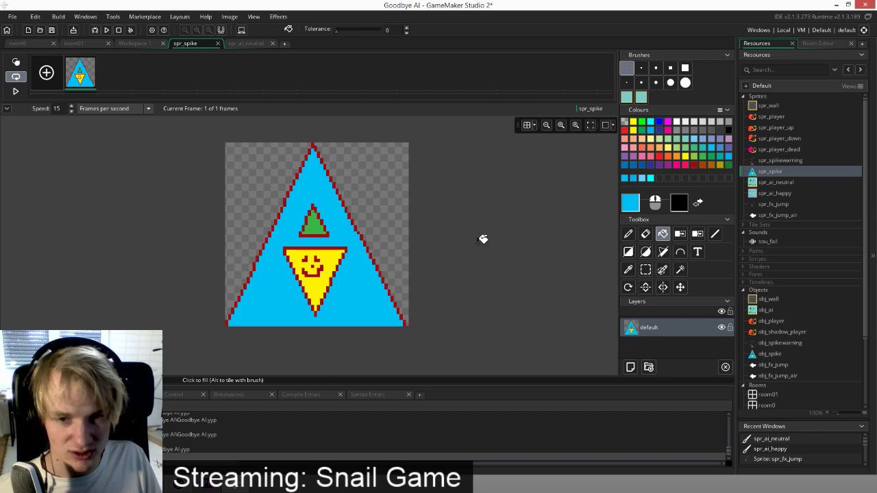
pyautogui.click(650, 122)
pyautogui.click(366, 303)
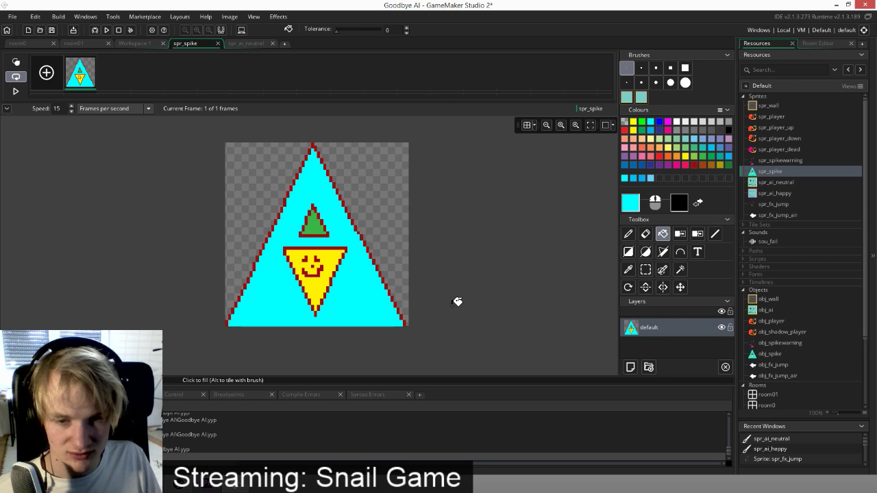
# Clear the whole spr_spike image and draw two doubled, 1-pixel yellow lines meeting at the top centre as the spike's sloping edges
pyautogui.hotkey('ctrl', 'a')
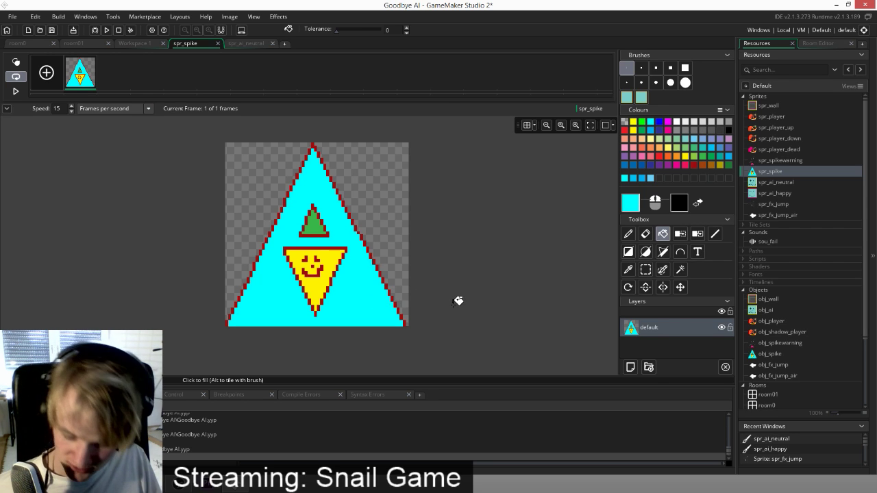
pyautogui.press('Delete')
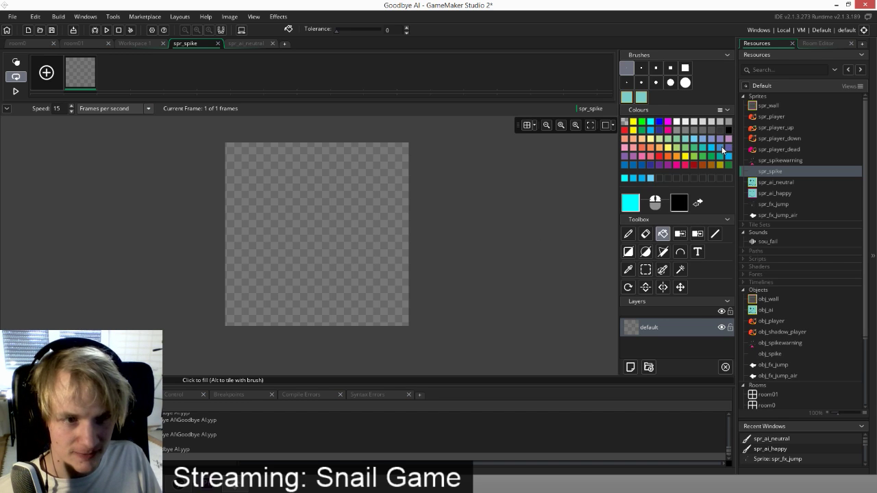
pyautogui.click(657, 153)
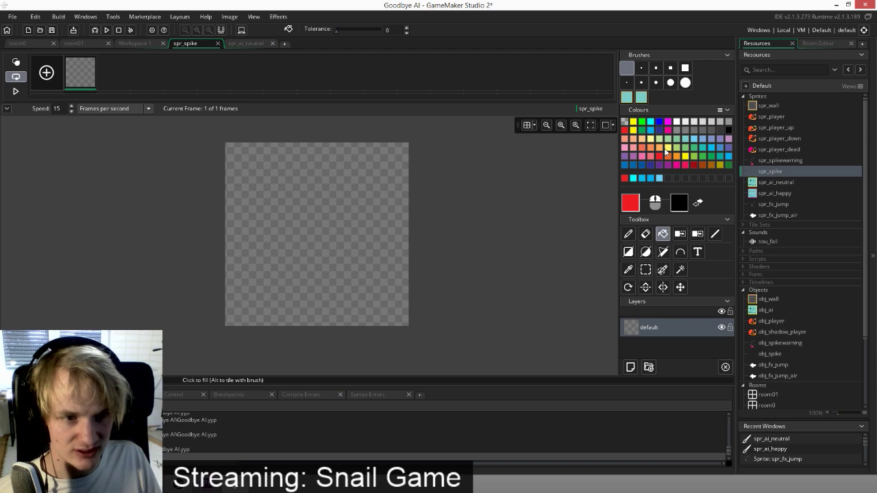
pyautogui.click(683, 158)
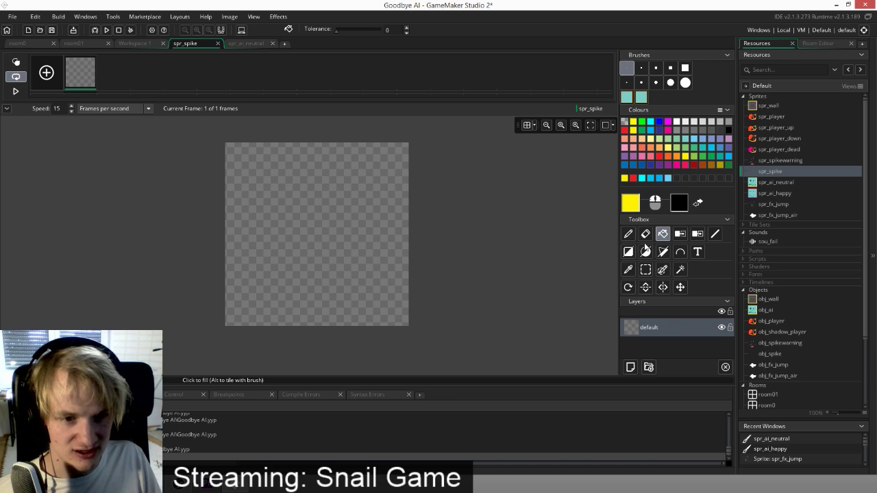
pyautogui.click(715, 233)
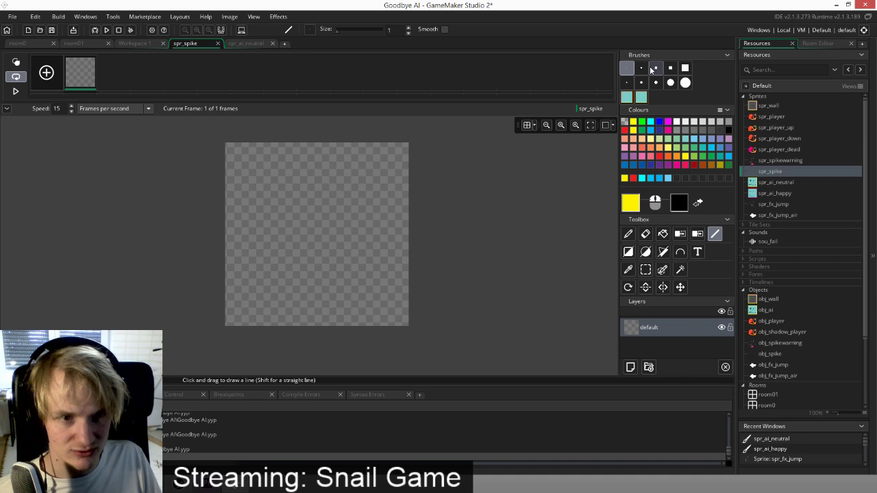
pyautogui.click(641, 67)
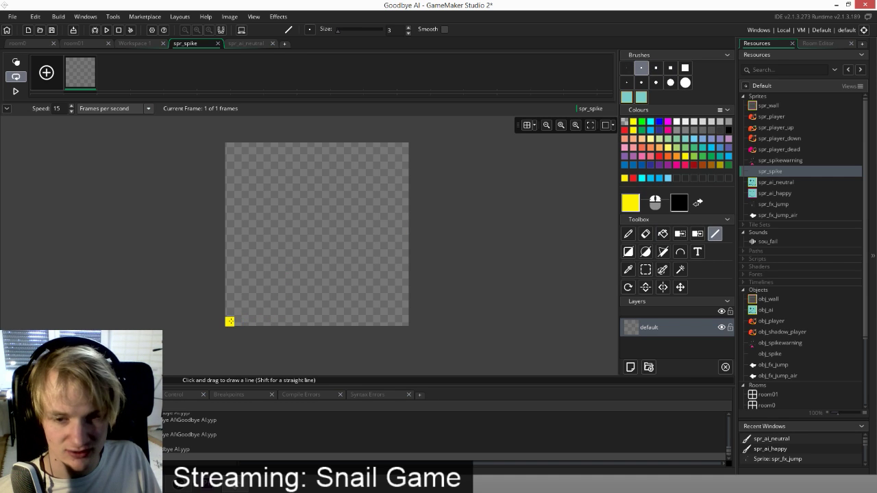
pyautogui.click(626, 67)
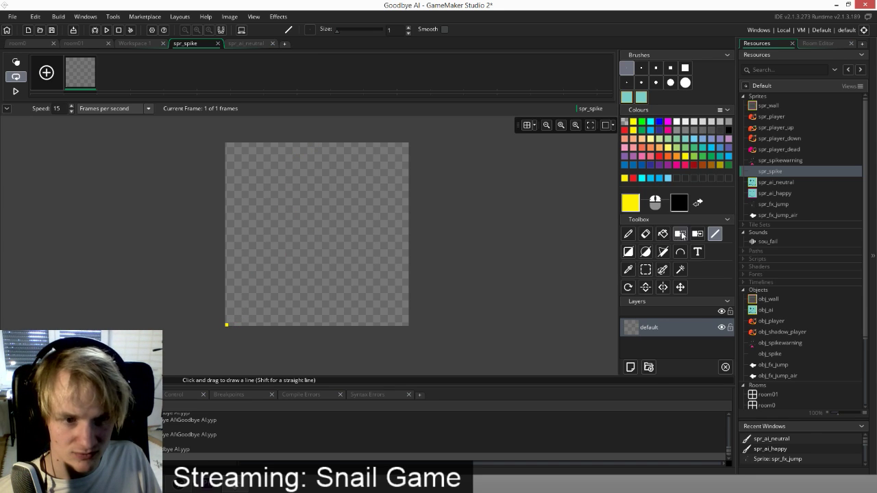
pyautogui.moveTo(251, 281)
pyautogui.mouseDown()
pyautogui.moveTo(309, 145)
pyautogui.moveTo(402, 141)
pyautogui.moveTo(315, 145)
pyautogui.moveTo(405, 300)
pyautogui.moveTo(427, 366)
pyautogui.mouseUp()
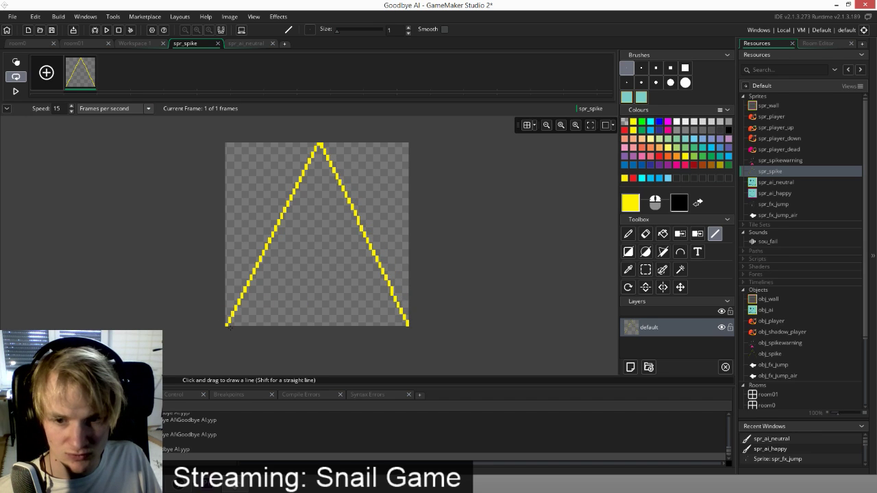
pyautogui.moveTo(228, 324); pyautogui.dragTo(406, 322)
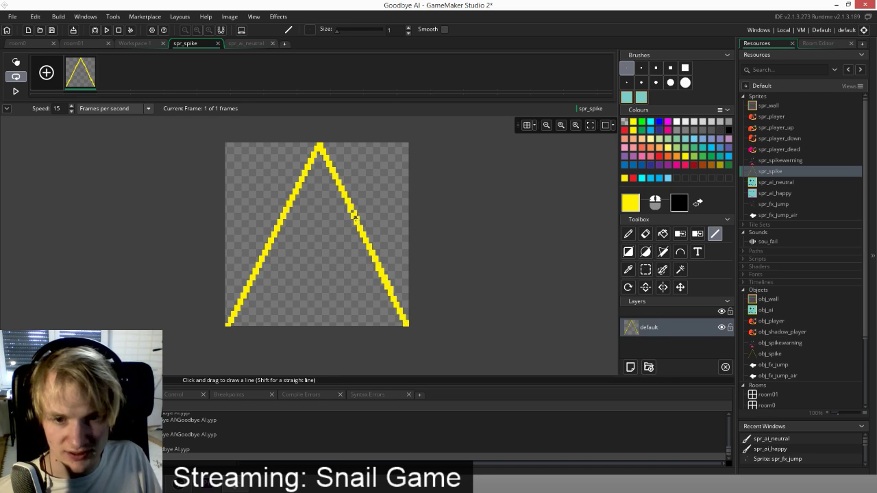
# Fill the inside of the new spike outline with bright sky blue
pyautogui.click(686, 139)
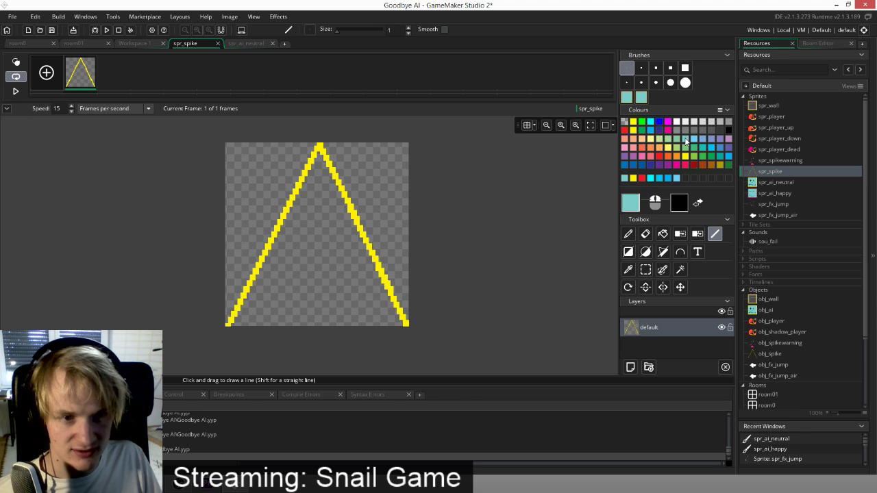
pyautogui.click(666, 178)
pyautogui.click(662, 234)
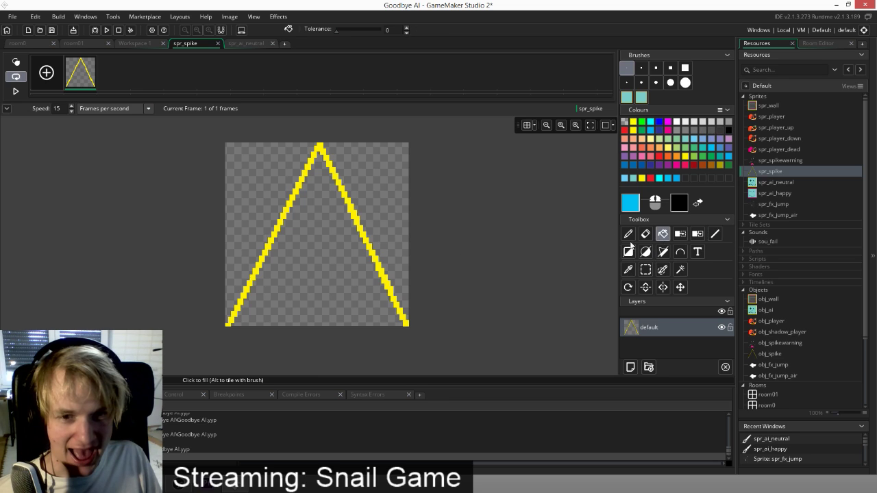
pyautogui.click(363, 270)
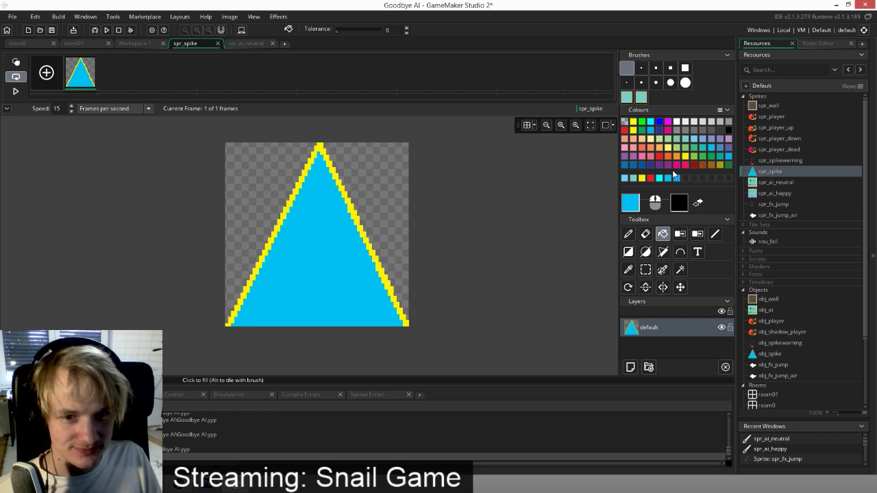
# Draw a yellow face on the spike with the Pencil: two cross-shaped eyes, a small nose and an open mouth with two teeth
pyautogui.click(634, 122)
pyautogui.click(628, 234)
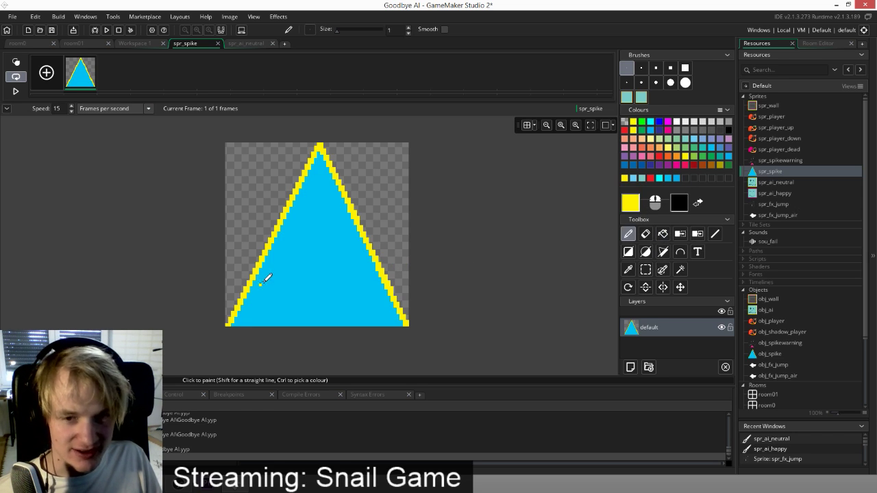
pyautogui.moveTo(289, 273)
pyautogui.mouseDown()
pyautogui.moveTo(366, 264)
pyautogui.moveTo(358, 298)
pyautogui.moveTo(289, 288)
pyautogui.moveTo(288, 271)
pyautogui.mouseUp()
pyautogui.moveTo(287, 229)
pyautogui.mouseDown()
pyautogui.moveTo(306, 228)
pyautogui.moveTo(296, 253)
pyautogui.moveTo(338, 229)
pyautogui.moveTo(327, 227)
pyautogui.moveTo(304, 284)
pyautogui.moveTo(344, 275)
pyautogui.mouseUp()
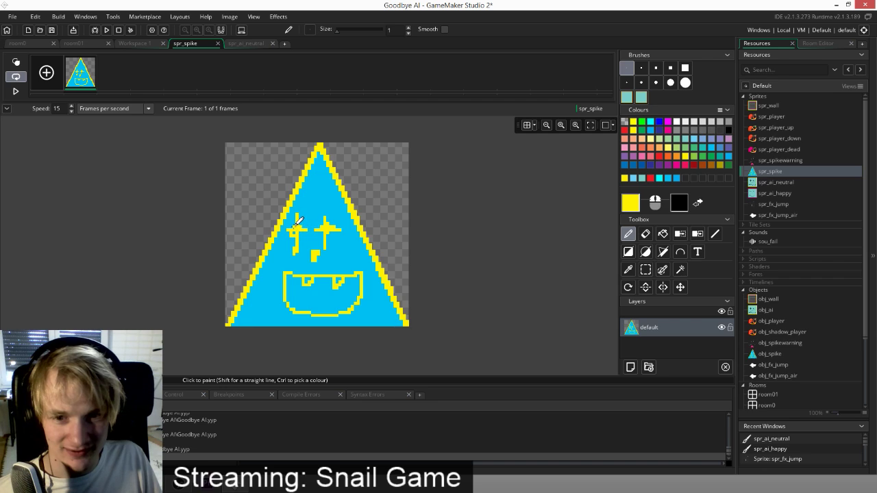
# Recolour the spike's eyes, nose and mouth outline from yellow to pinkish red with the Fill tool
pyautogui.click(684, 165)
pyautogui.click(662, 234)
pyautogui.click(326, 228)
pyautogui.click(297, 230)
pyautogui.click(315, 254)
pyautogui.click(322, 273)
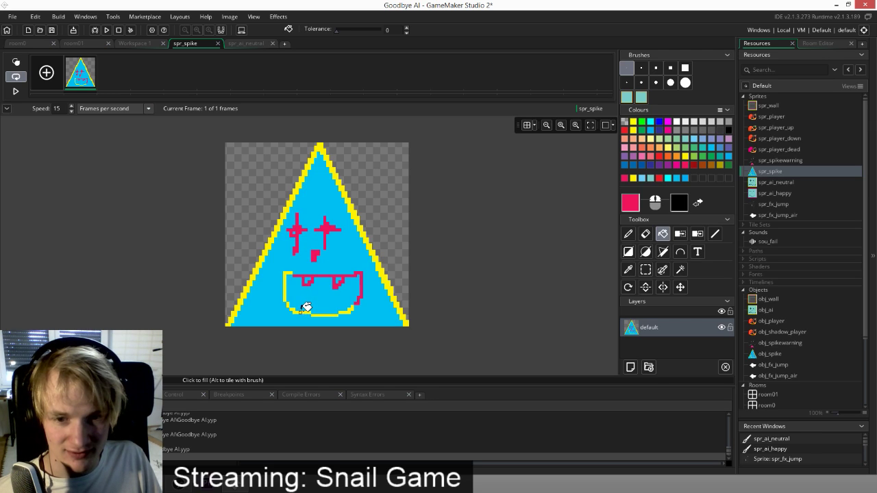
pyautogui.click(285, 291)
pyautogui.click(293, 308)
pyautogui.click(337, 310)
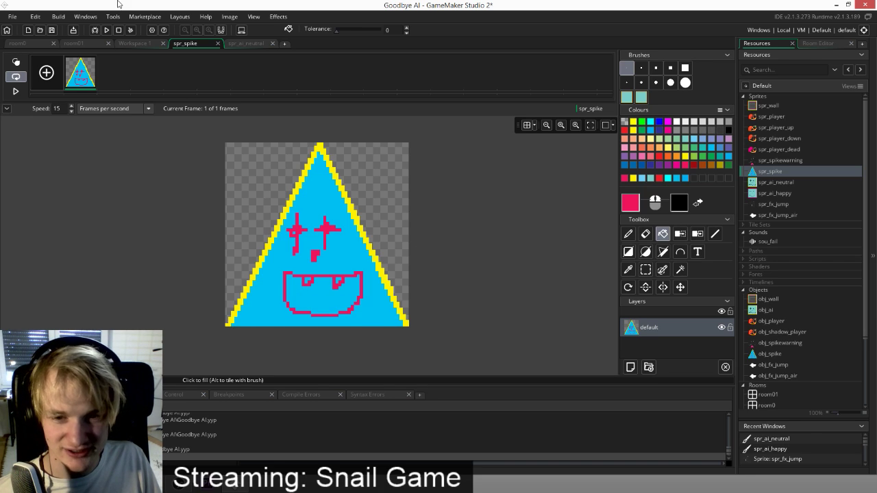
# Save the project and run the game
pyautogui.click(51, 29)
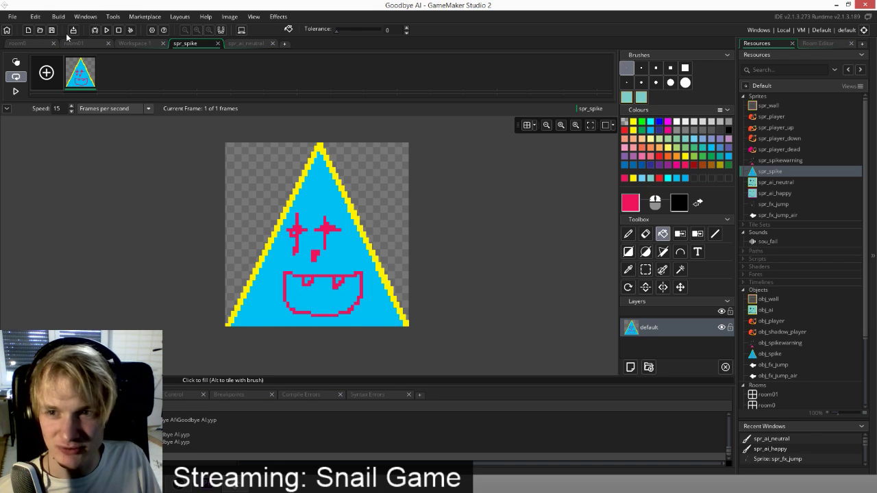
pyautogui.click(105, 30)
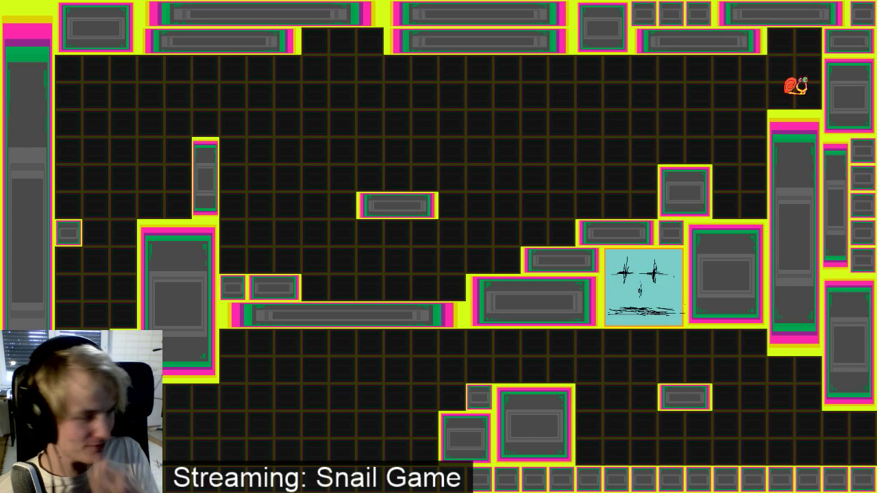
# Play-test the level by moving and jumping the snail leftward over the platforms to check the new spikes in play, and quit the game
pyautogui.press('Left')
pyautogui.press('space')
pyautogui.press('space')
pyautogui.press('space')
pyautogui.press('space')
pyautogui.press('Left')
pyautogui.press('space')
pyautogui.press('Left')
pyautogui.press('space')
pyautogui.press('space')
pyautogui.press('Left')
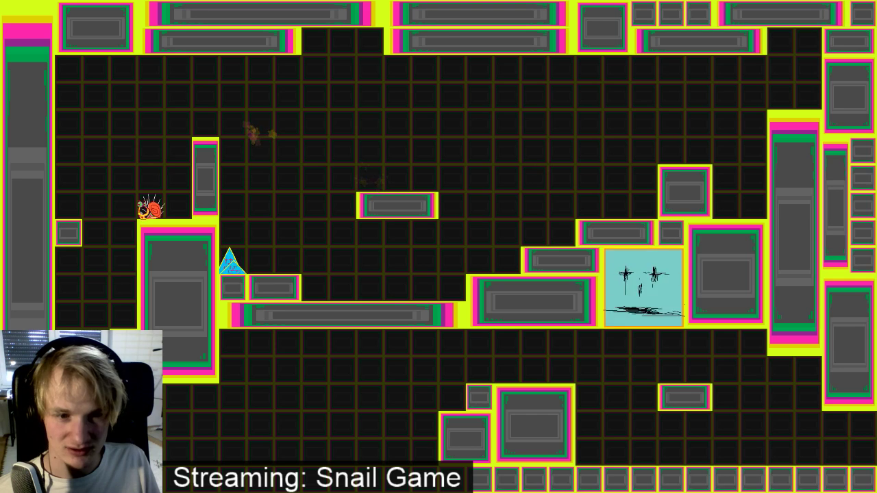
pyautogui.press('Right')
pyautogui.press('Left')
pyautogui.press('space')
pyautogui.press('space')
pyautogui.press('Left')
pyautogui.press('space')
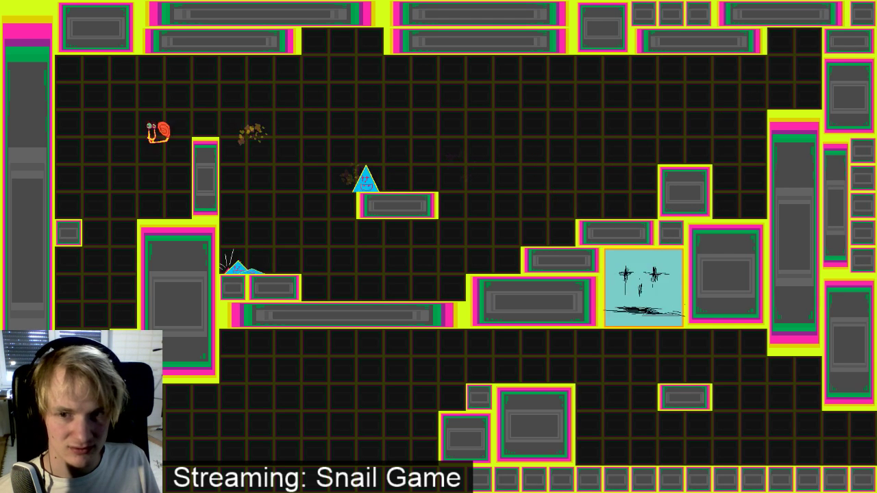
pyautogui.press('Right')
pyautogui.press('space')
pyautogui.press('space')
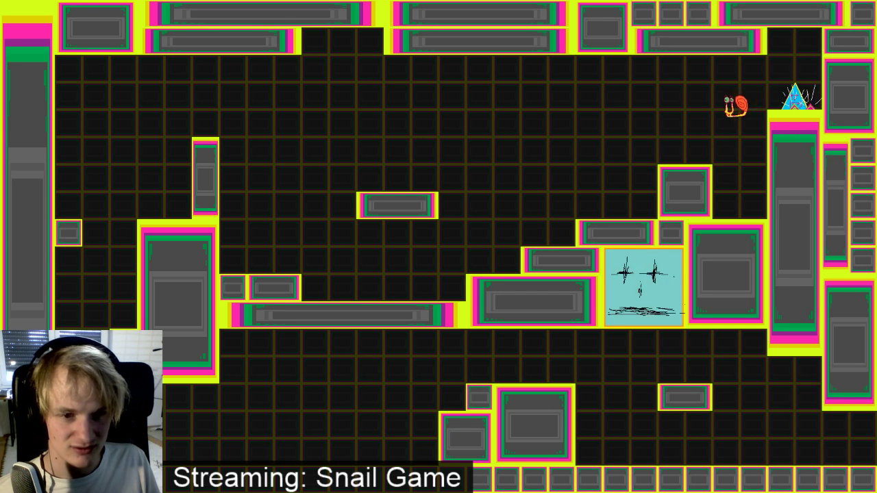
pyautogui.press('Left')
pyautogui.press('Left')
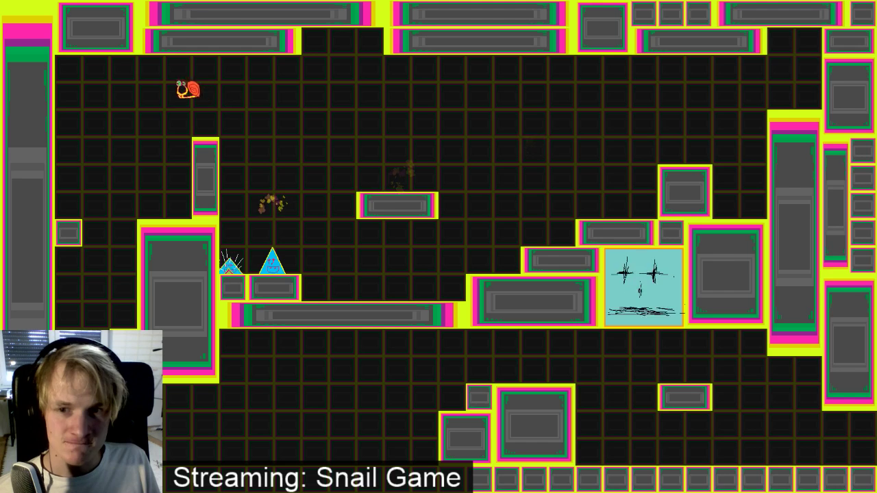
pyautogui.press('Left')
pyautogui.press('space')
pyautogui.press('Left')
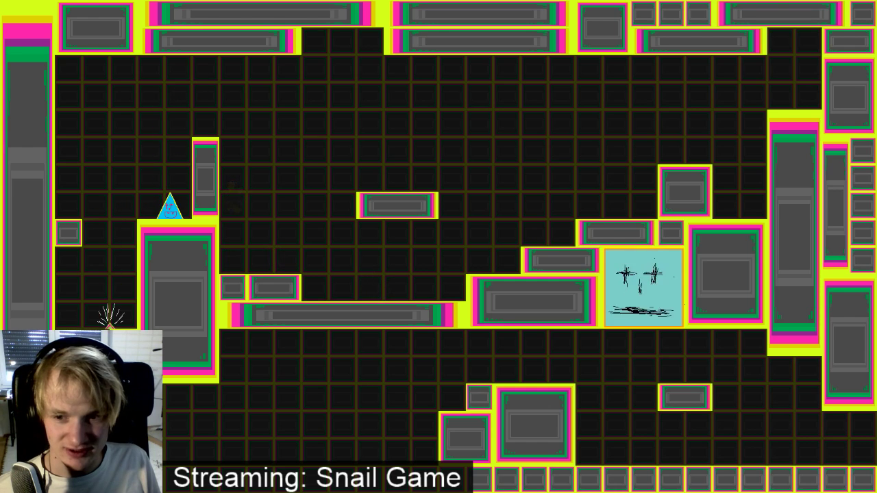
pyautogui.press('Right')
pyautogui.press('space')
pyautogui.press('space')
pyautogui.press('Left')
pyautogui.press('Left')
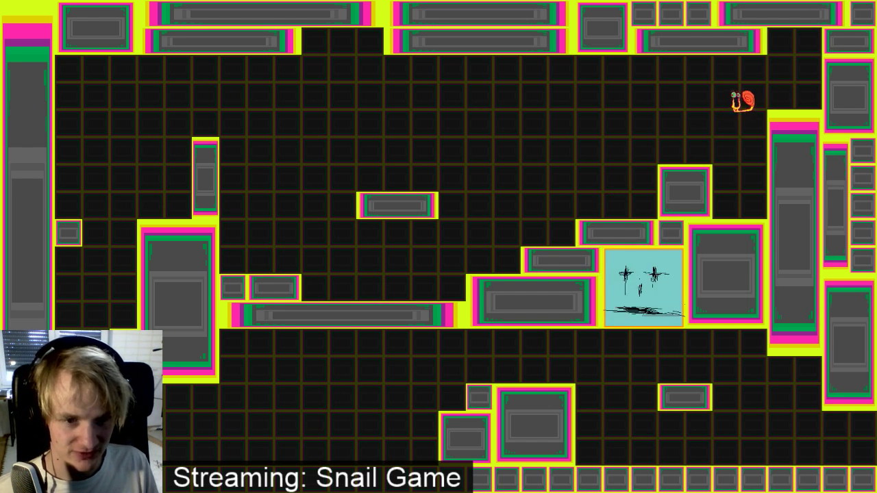
pyautogui.press('space')
pyautogui.press('space')
pyautogui.press('Left')
pyautogui.press('space')
pyautogui.press('space')
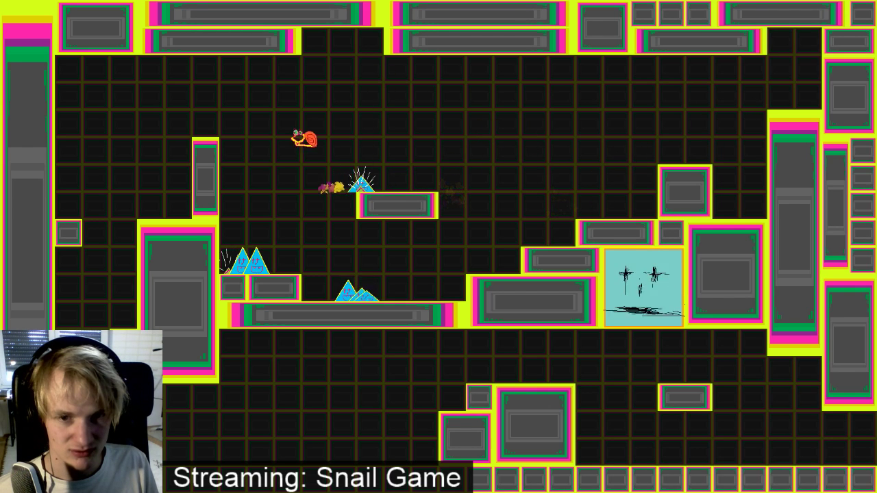
pyautogui.press('Left')
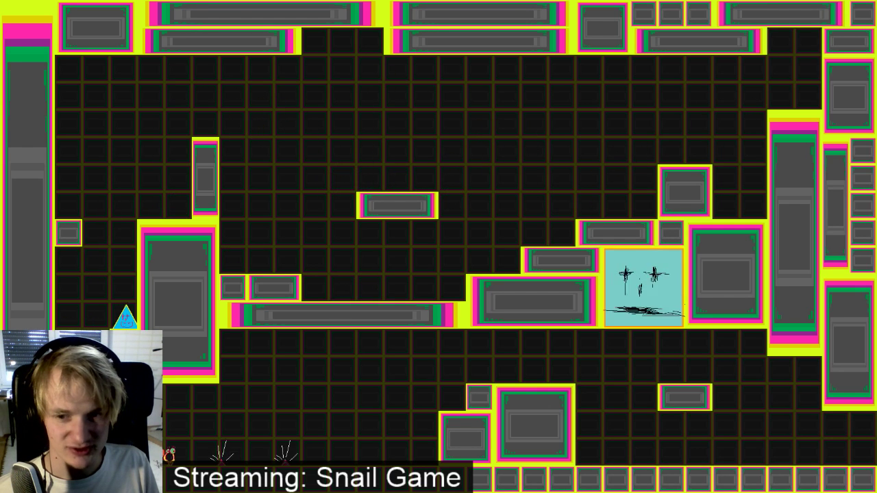
pyautogui.press('Left')
pyautogui.press('space')
pyautogui.press('space')
pyautogui.press('space')
pyautogui.press('space')
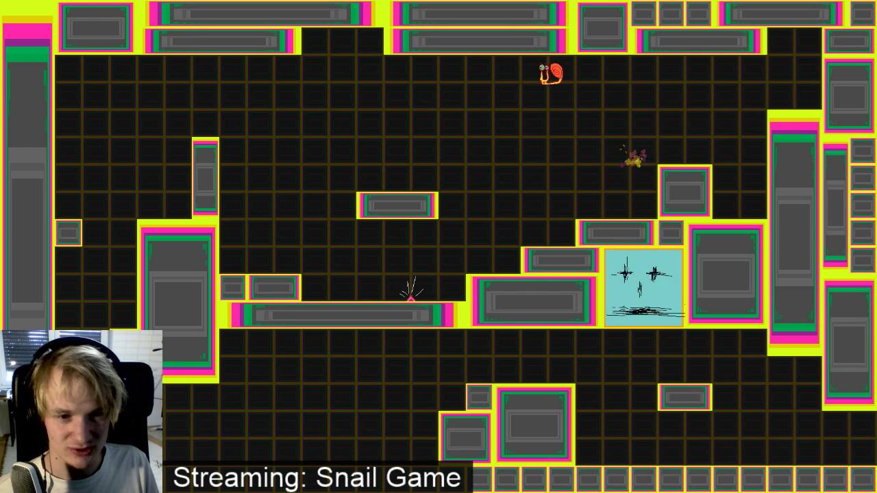
pyautogui.press('Left')
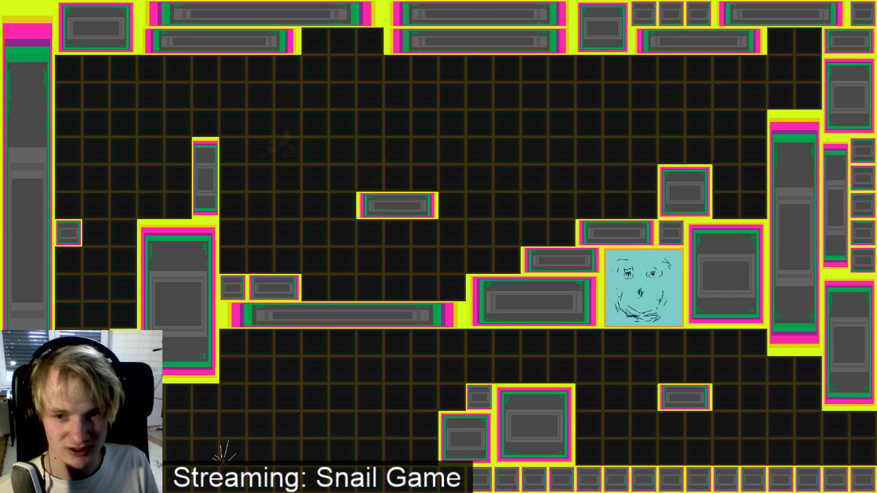
pyautogui.press('Left')
pyautogui.press('Left')
pyautogui.press('space')
pyautogui.press('space')
pyautogui.press('space')
pyautogui.press('space')
pyautogui.press('space')
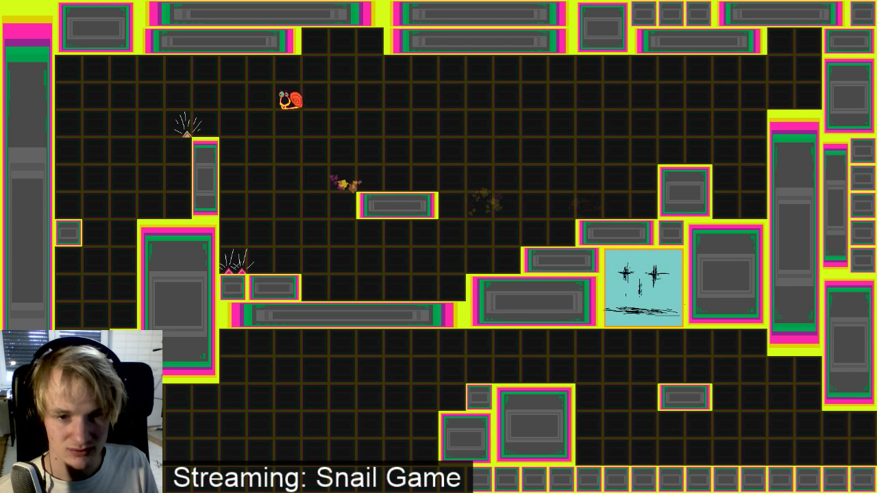
pyautogui.press('Left')
pyautogui.press('space')
pyautogui.press('space')
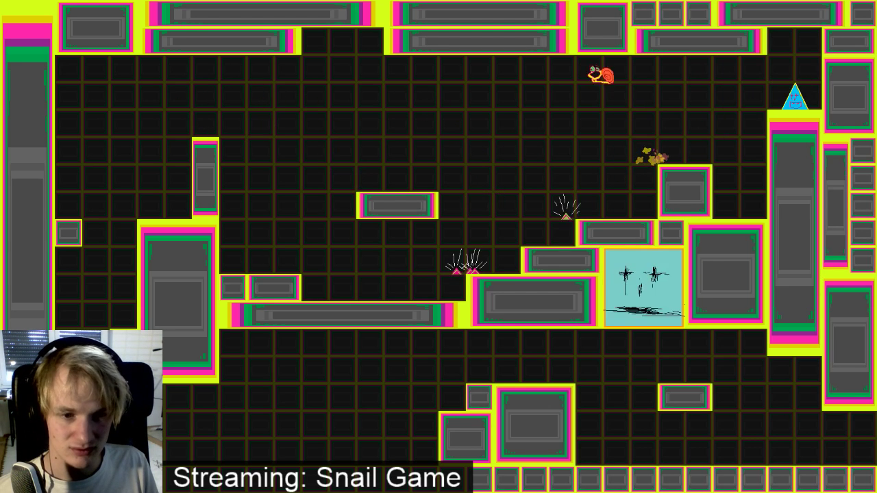
pyautogui.press('Escape')
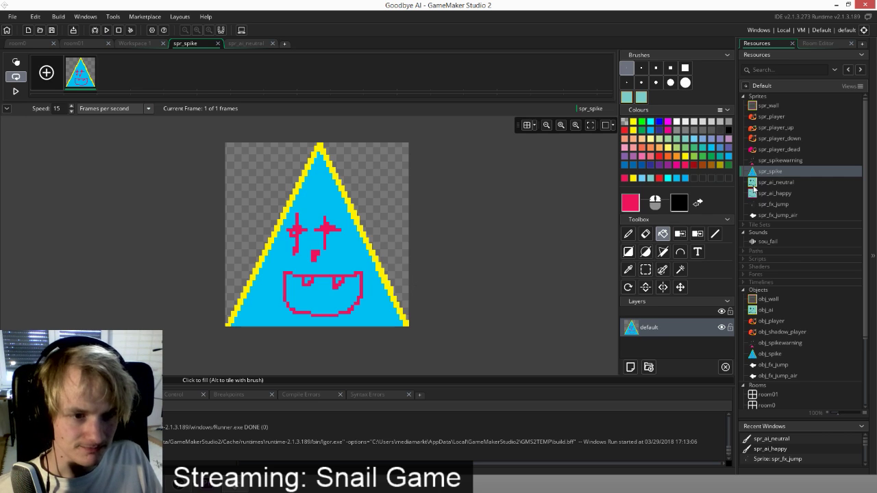
# Open the first frame of spr_ai_neutral and fill the face background on its default layer with blue
pyautogui.doubleClick(758, 183)
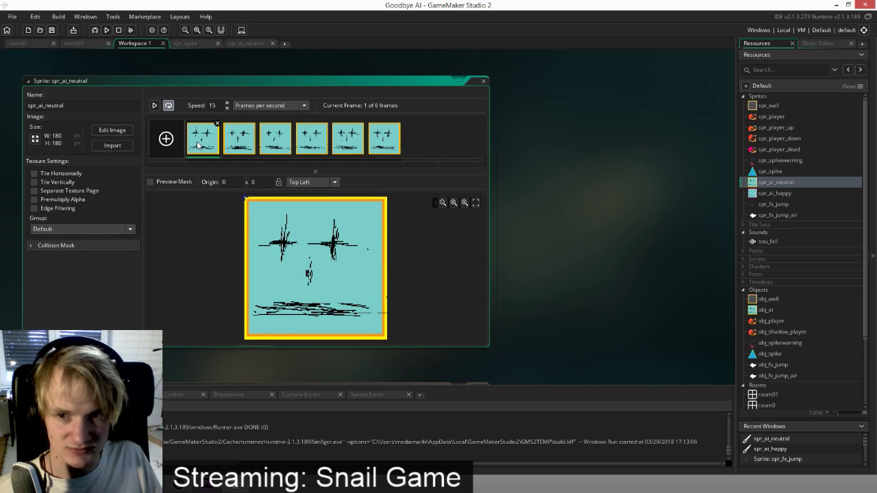
pyautogui.doubleClick(198, 143)
pyautogui.click(712, 148)
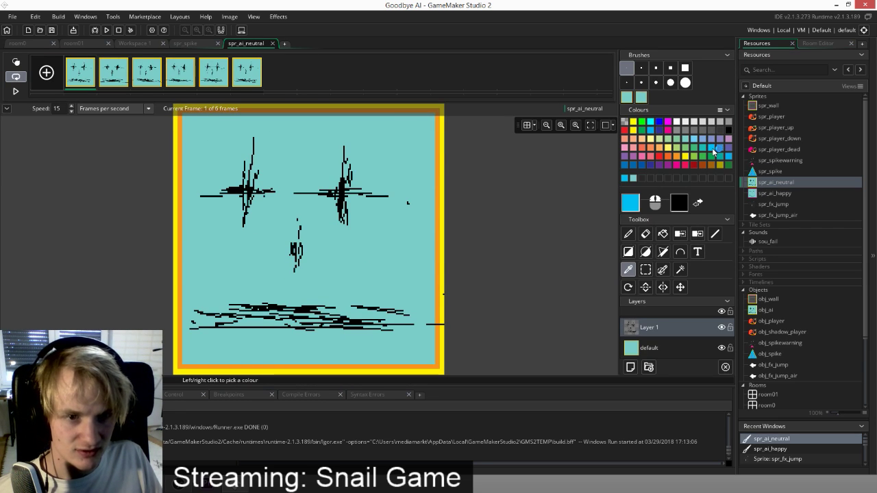
pyautogui.click(662, 235)
pyautogui.click(657, 347)
pyautogui.click(360, 215)
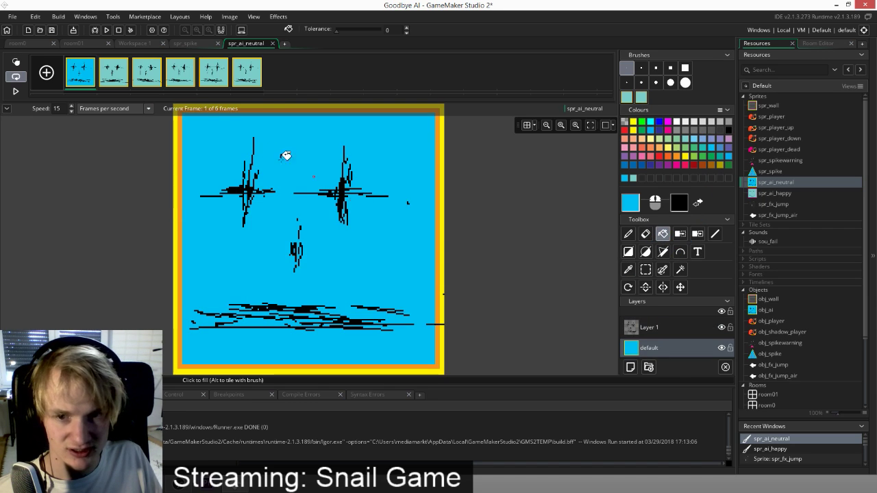
pyautogui.click(419, 257)
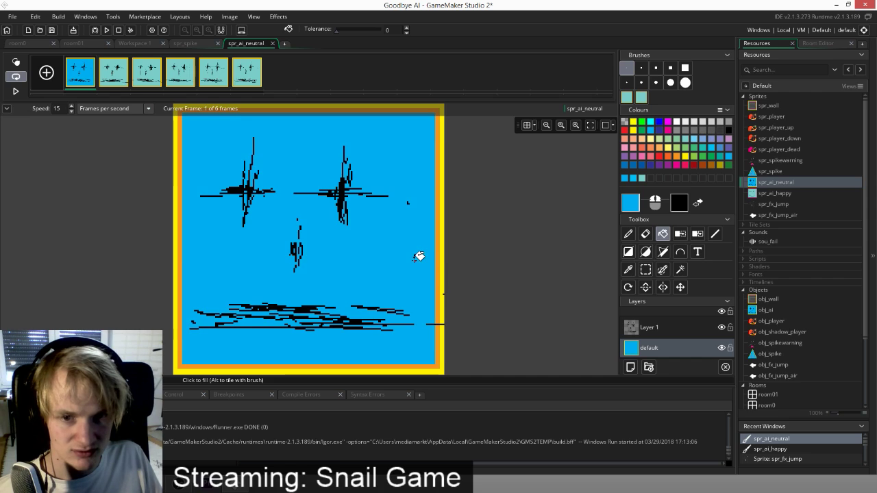
# Try bright cyan and a medium blue as fills for the first neutral frame's background
pyautogui.click(650, 126)
pyautogui.click(372, 247)
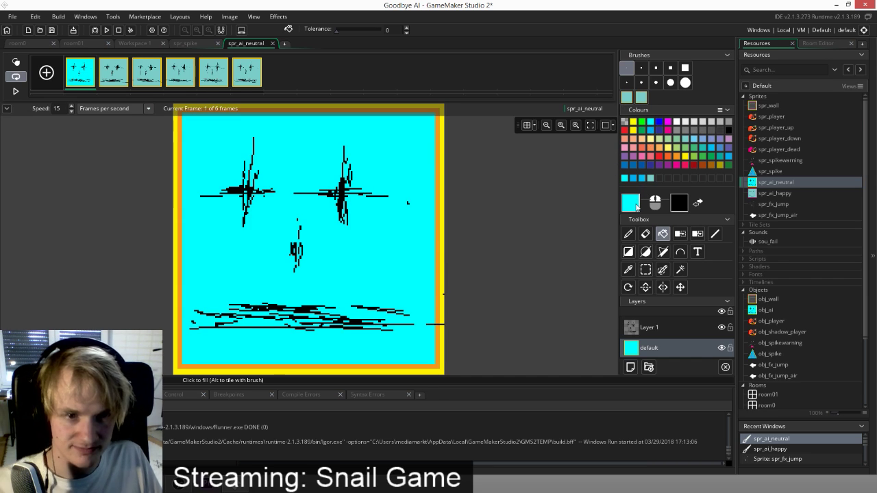
pyautogui.click(728, 158)
pyautogui.click(339, 235)
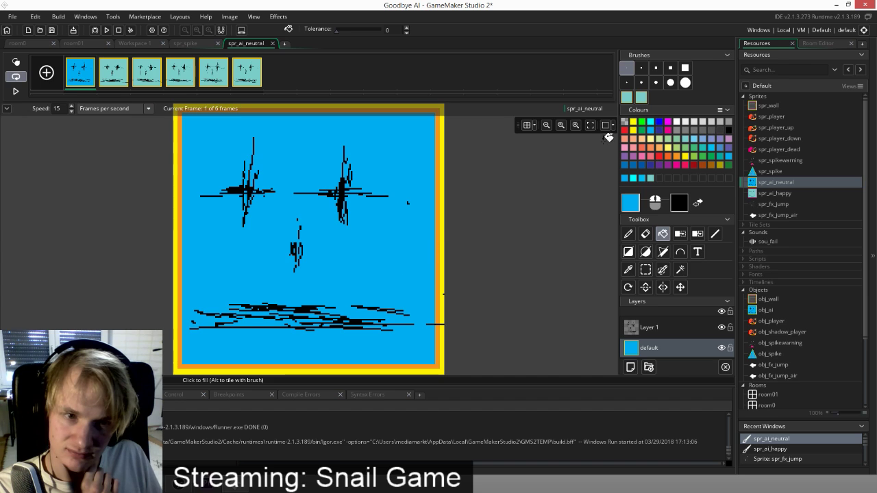
# Fill the default-layer background of all six spr_ai_neutral frames with bright cyan
pyautogui.click(650, 122)
pyautogui.click(351, 278)
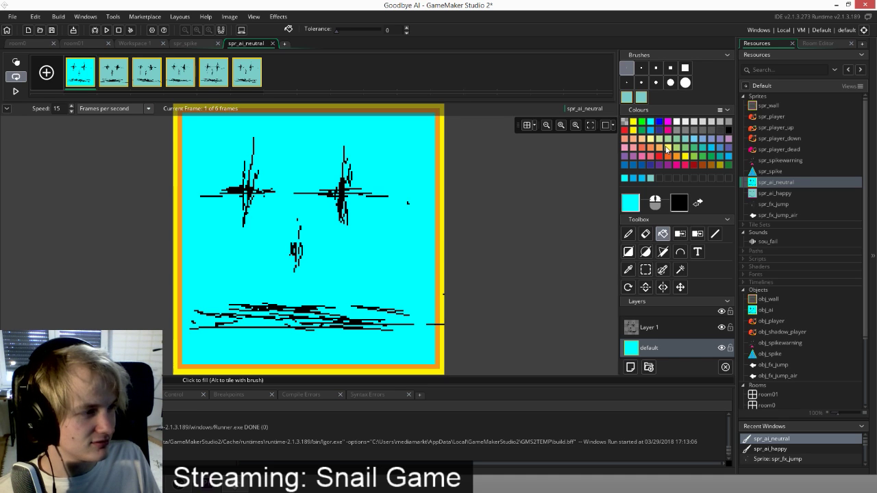
pyautogui.click(110, 77)
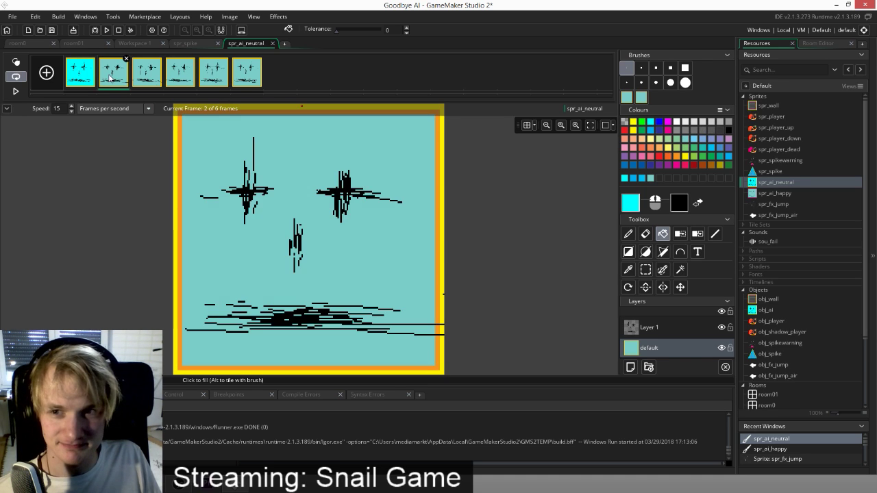
pyautogui.click(383, 247)
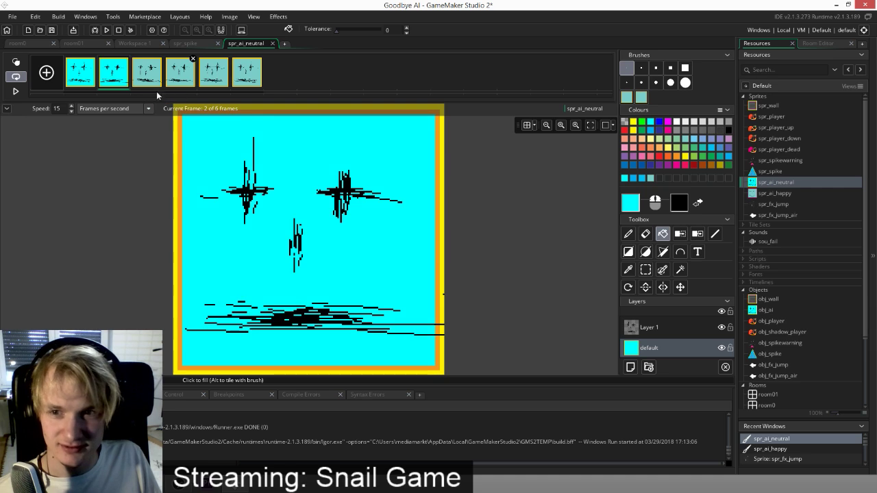
pyautogui.click(152, 79)
pyautogui.click(396, 278)
pyautogui.click(179, 75)
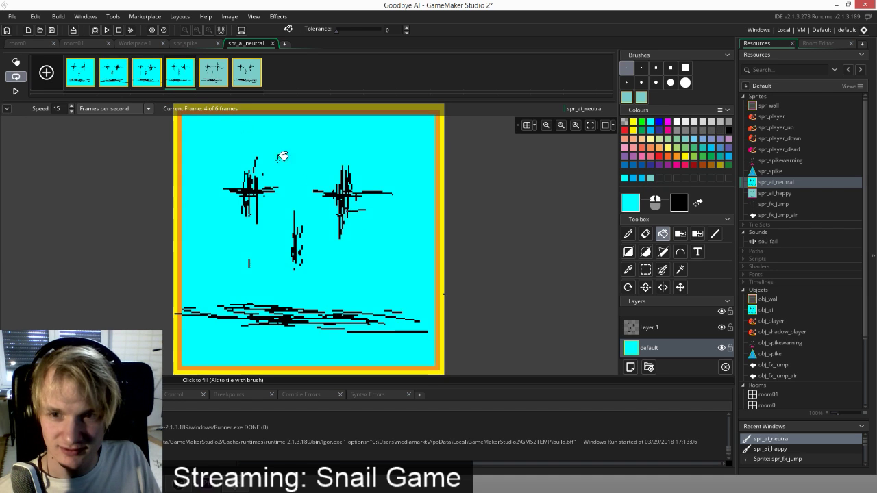
pyautogui.click(257, 85)
pyautogui.click(381, 248)
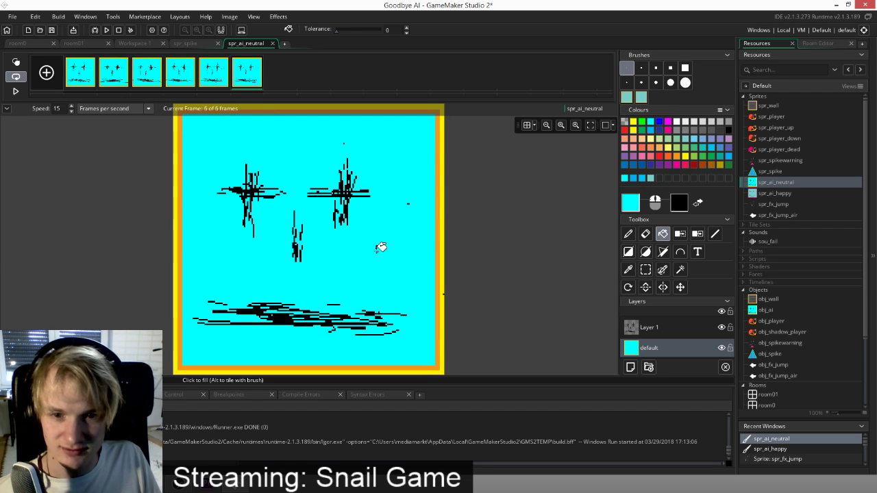
# Open spr_ai_happy for image editing and fill the default-layer background of all six frames with the same bright cyan
pyautogui.doubleClick(776, 194)
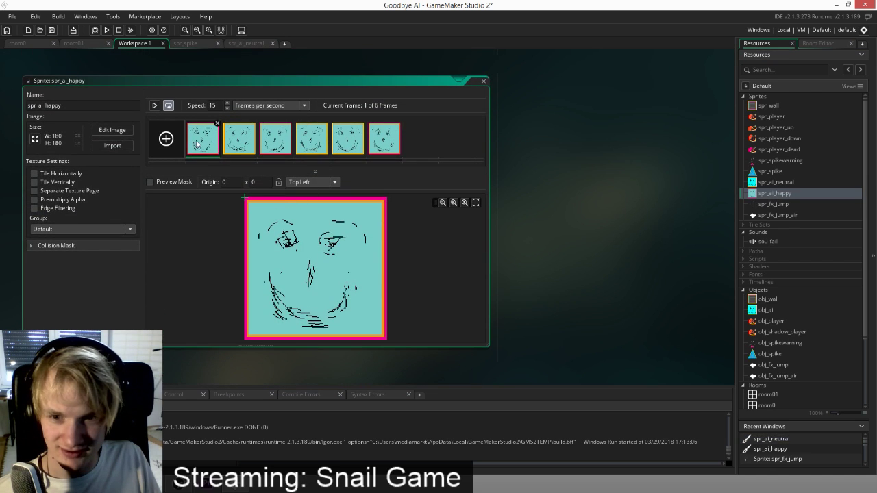
pyautogui.doubleClick(194, 139)
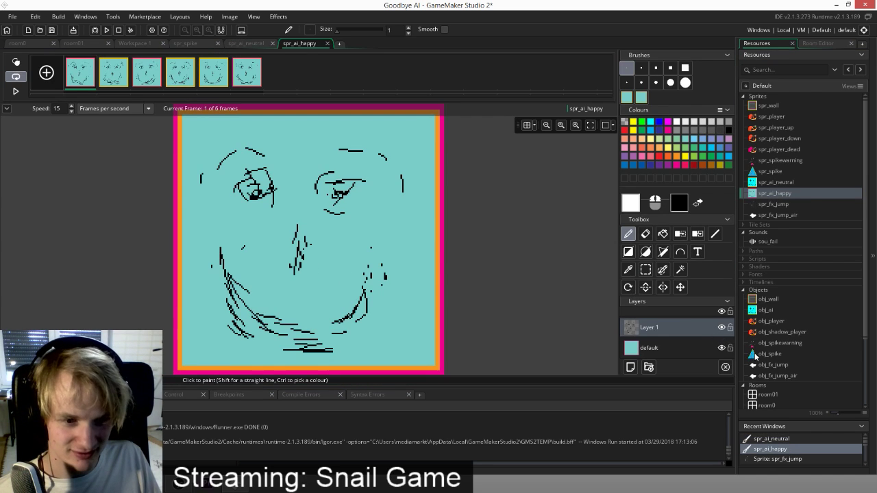
pyautogui.click(648, 347)
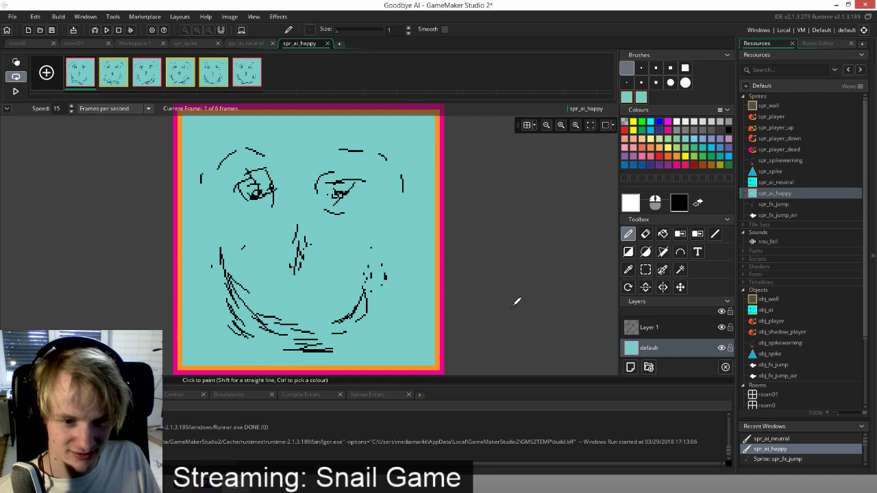
pyautogui.click(664, 234)
pyautogui.click(648, 124)
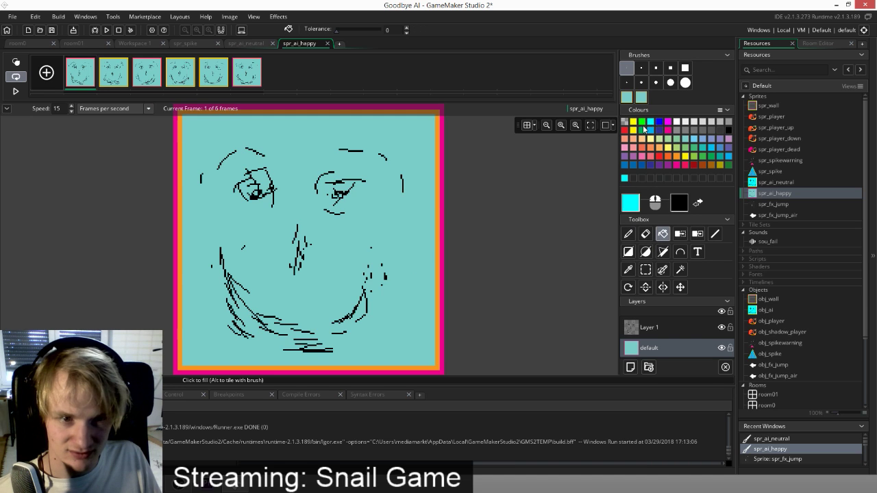
pyautogui.click(113, 72)
pyautogui.click(287, 171)
pyautogui.click(146, 72)
pyautogui.click(243, 130)
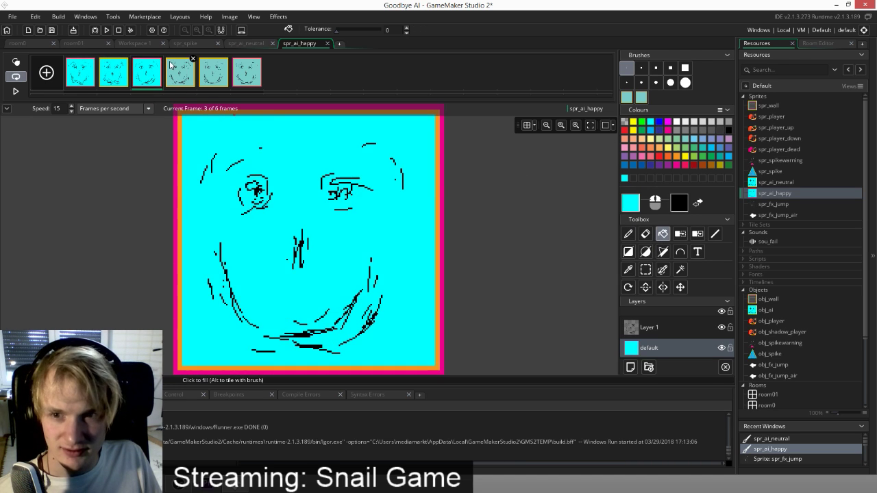
pyautogui.click(181, 72)
pyautogui.click(397, 237)
pyautogui.click(213, 72)
pyautogui.click(392, 237)
pyautogui.click(246, 72)
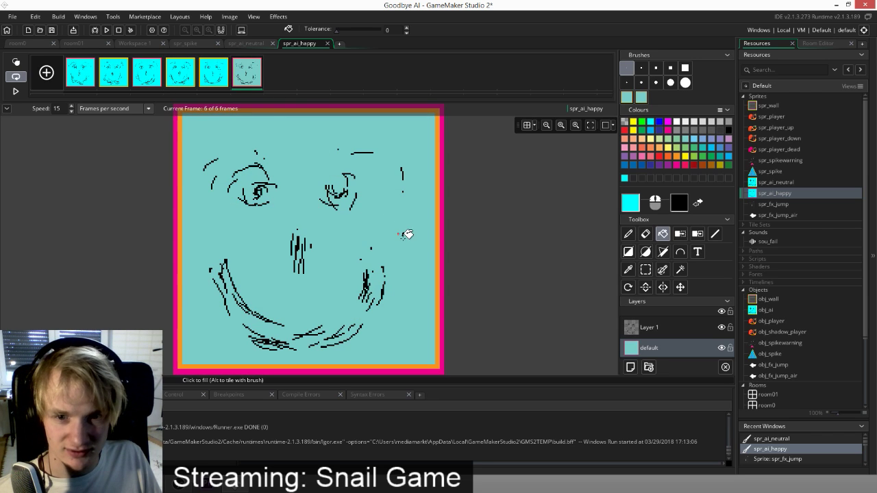
# Open the spr_spike image, fill its body with the face's pinkish red, and recolour the merged body and face lines medium blue
pyautogui.doubleClick(770, 171)
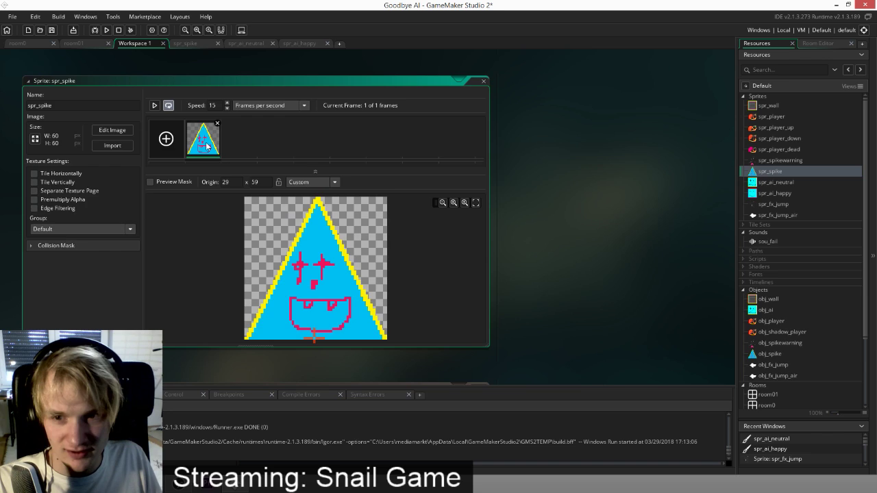
pyautogui.doubleClick(206, 147)
pyautogui.click(329, 198)
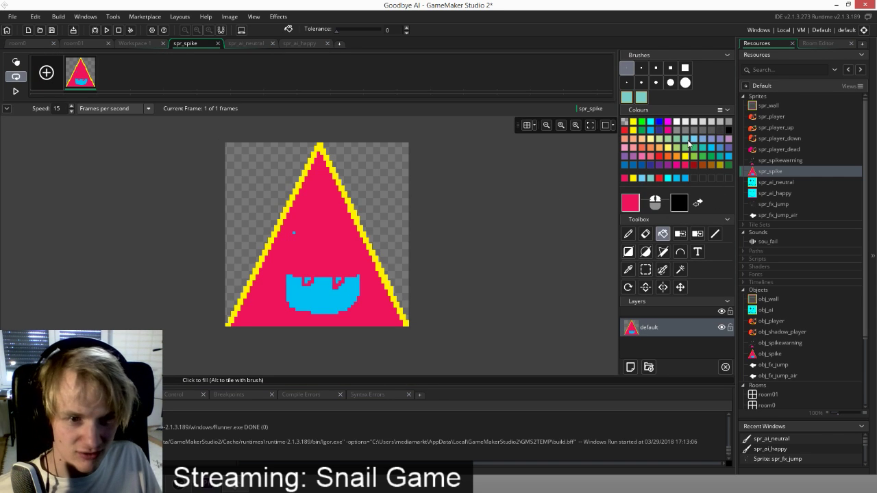
pyautogui.click(728, 157)
pyautogui.click(310, 204)
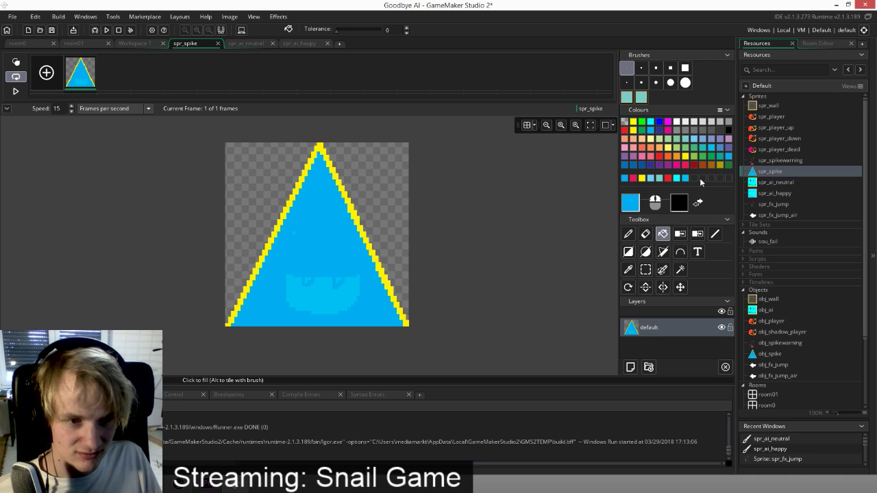
# Check the neutral and happy AI sprites, and fill the spike's body with their bright cyan
pyautogui.doubleClick(770, 183)
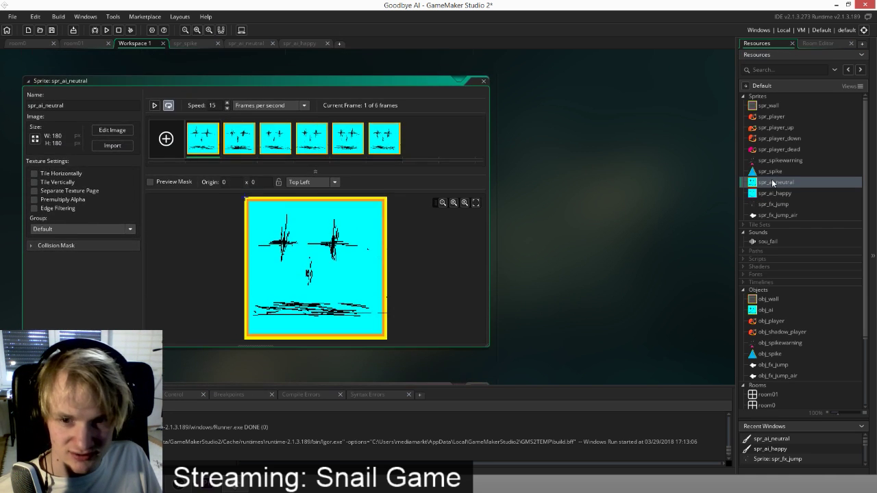
pyautogui.doubleClick(773, 194)
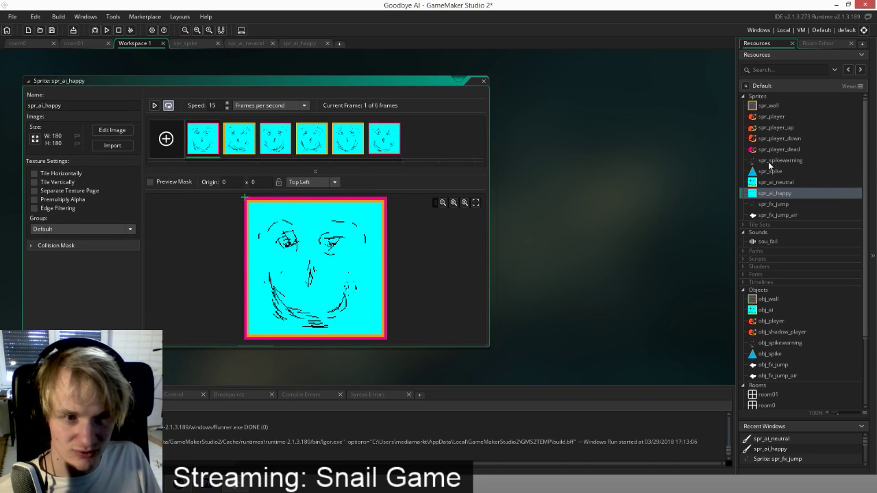
pyautogui.click(768, 172)
pyautogui.doubleClick(769, 172)
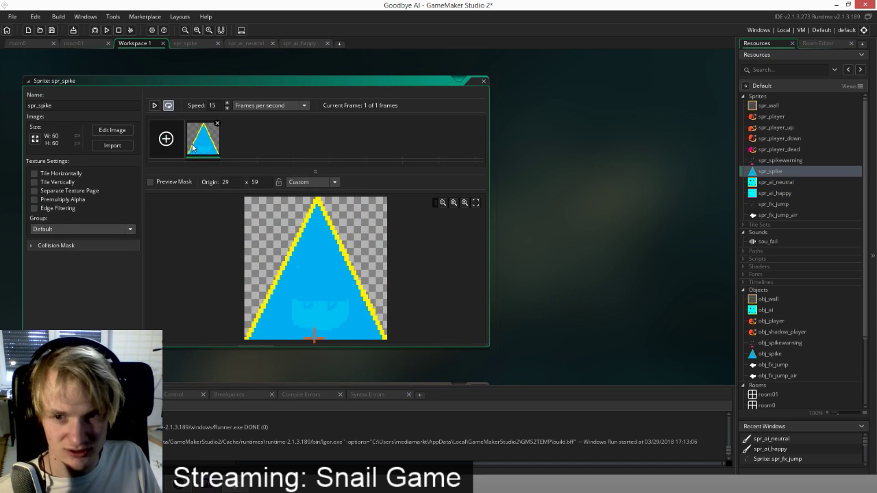
pyautogui.doubleClick(193, 147)
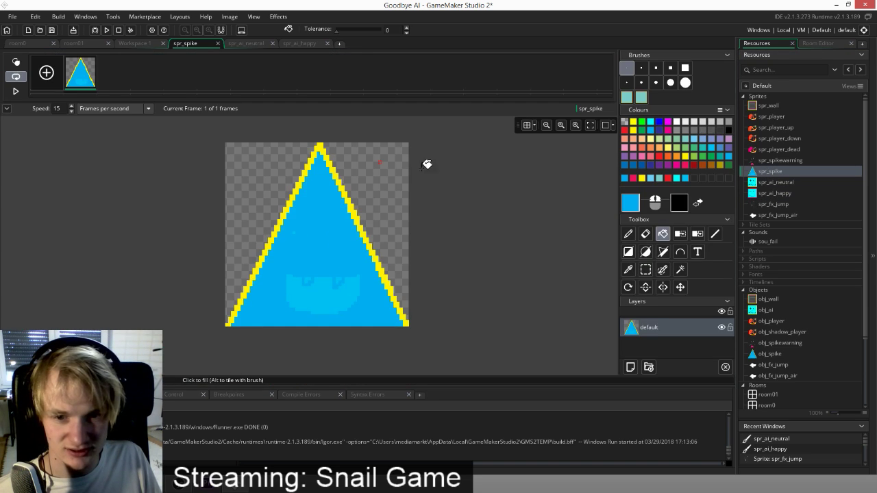
pyautogui.click(651, 122)
pyautogui.click(339, 239)
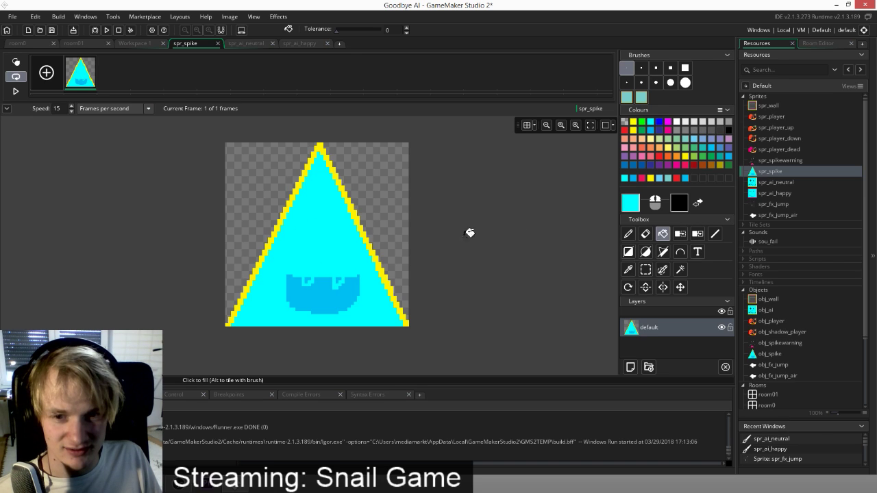
# Draw two filled oval eyes in the mouth's sampled blue on the spike, with yellow irises and black pupils
pyautogui.click(628, 269)
pyautogui.click(327, 297)
pyautogui.click(628, 233)
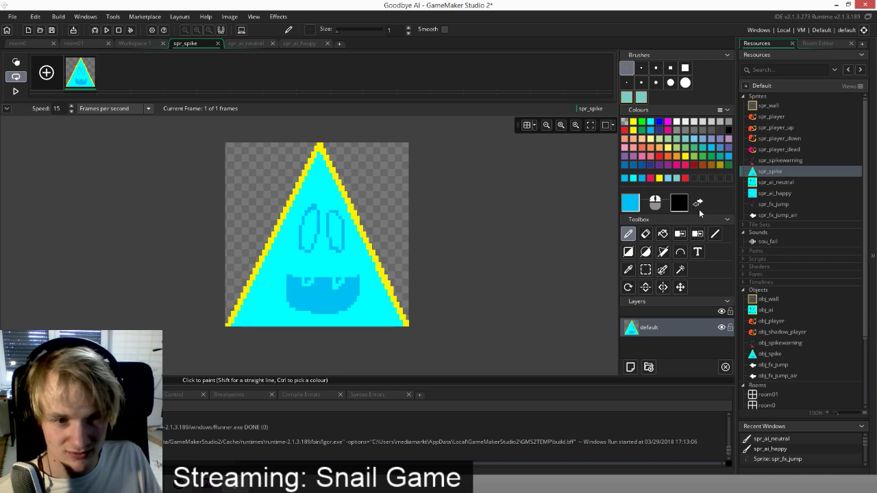
pyautogui.click(662, 233)
pyautogui.click(323, 230)
pyautogui.click(307, 230)
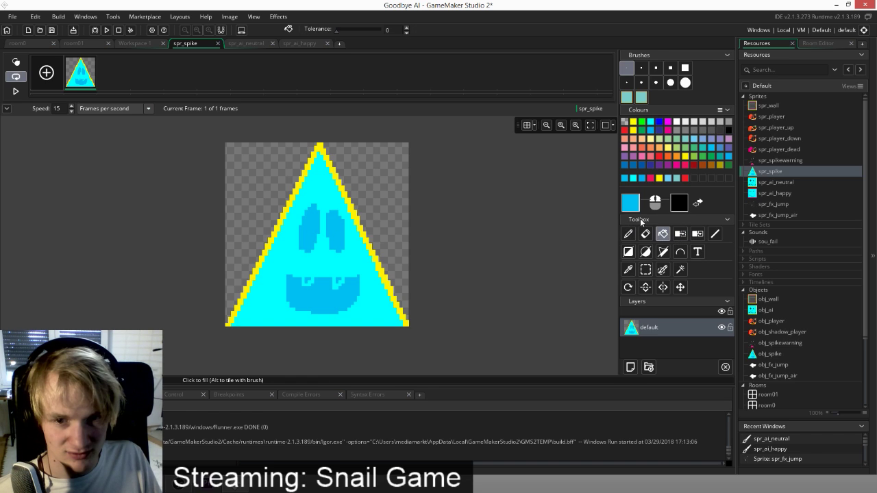
pyautogui.click(628, 234)
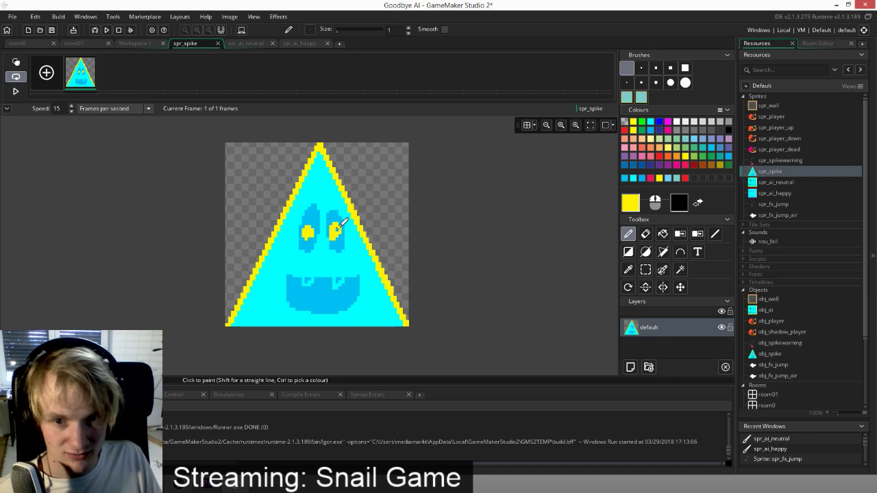
pyautogui.click(730, 131)
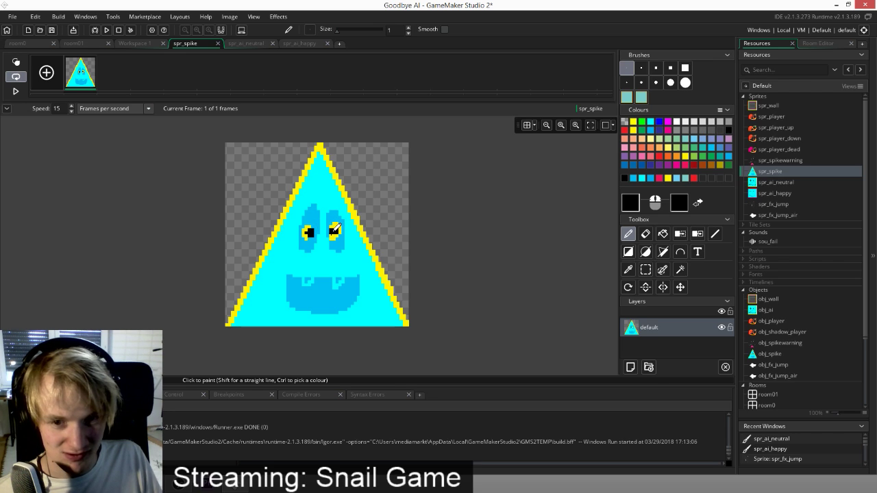
# Draw magenta lines inside the spike's yellow border and fill the gap between them with magenta to form a second border
pyautogui.click(680, 166)
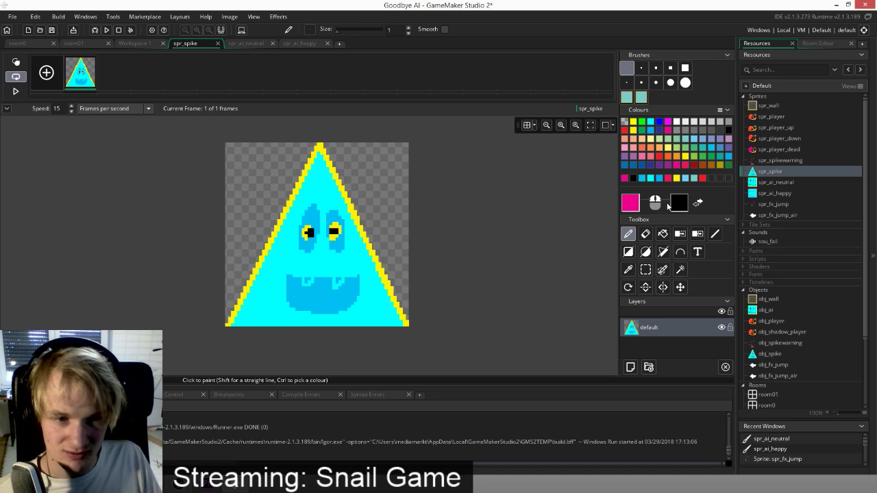
pyautogui.click(711, 234)
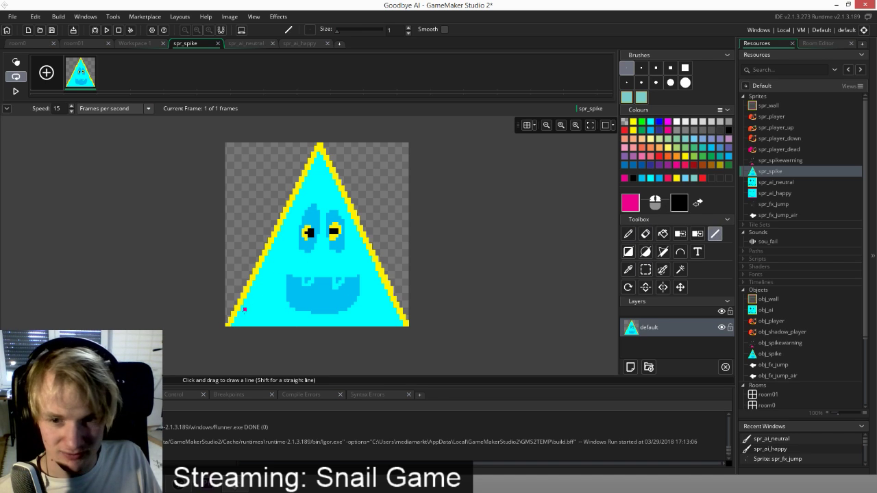
pyautogui.moveTo(239, 324)
pyautogui.mouseDown()
pyautogui.moveTo(316, 169)
pyautogui.moveTo(398, 334)
pyautogui.mouseUp()
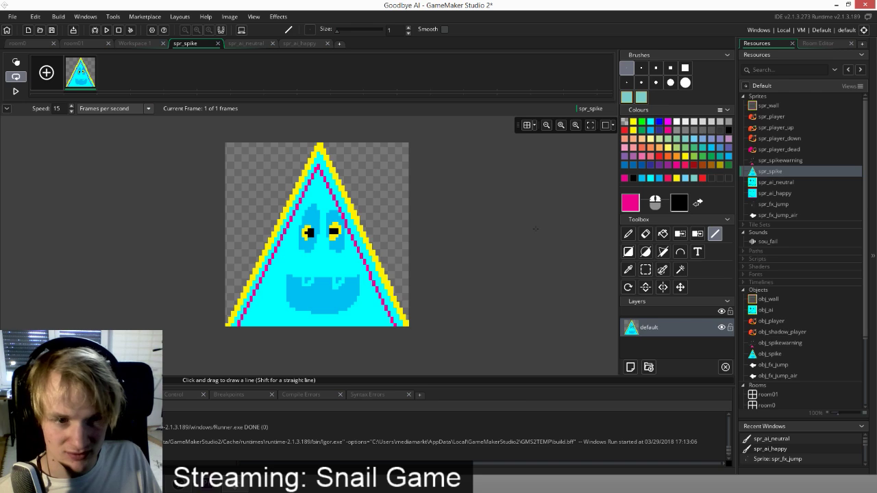
pyautogui.click(662, 234)
pyautogui.click(334, 171)
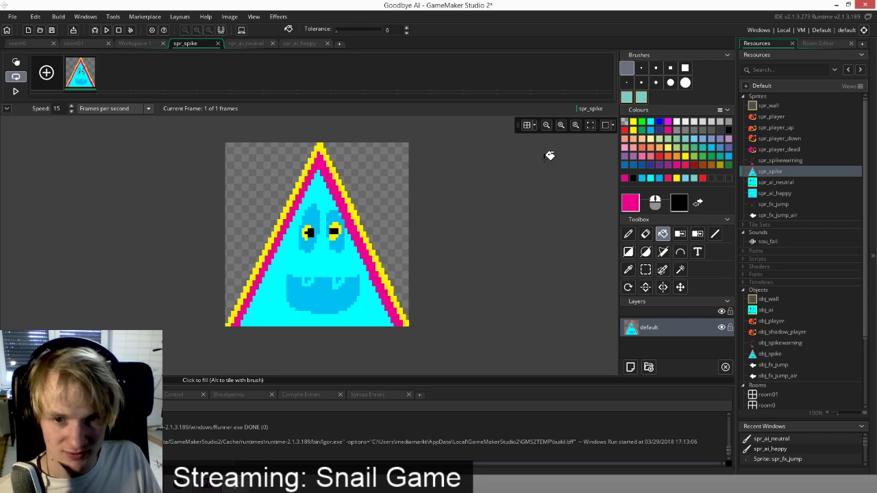
# Save the project and run the game
pyautogui.click(52, 31)
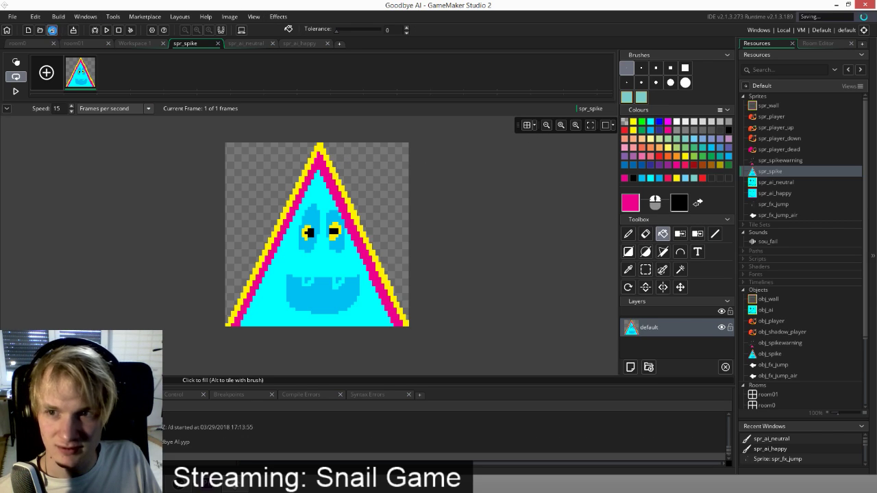
pyautogui.click(108, 30)
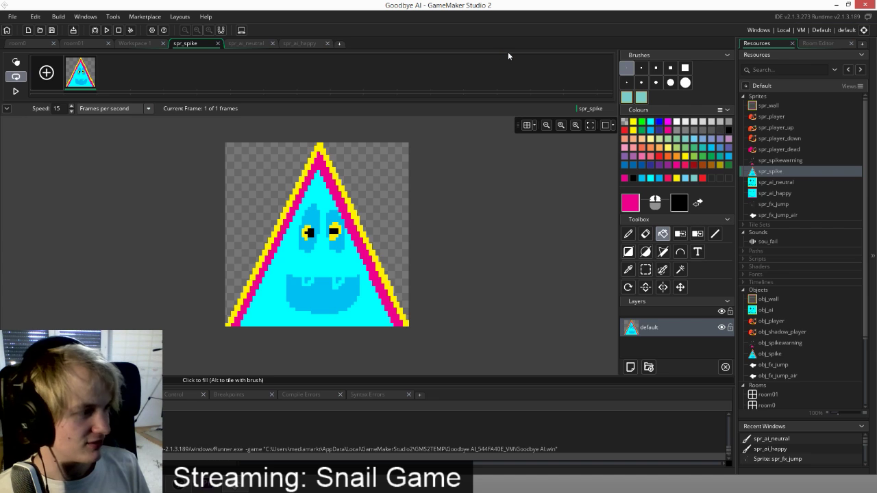
# Play the level, moving and jumping the snail across the platforms to check the cyan AI face and redrawn spikes
pyautogui.press('Left')
pyautogui.press('space')
pyautogui.press('space')
pyautogui.press('space')
pyautogui.press('space')
pyautogui.press('Left')
pyautogui.press('Right')
pyautogui.press('space')
pyautogui.press('Left')
pyautogui.press('space')
pyautogui.press('space')
pyautogui.press('Left')
pyautogui.press('space')
pyautogui.press('Left')
pyautogui.press('space')
pyautogui.press('space')
pyautogui.press('space')
pyautogui.press('space')
pyautogui.press('Right')
pyautogui.press('space')
pyautogui.press('space')
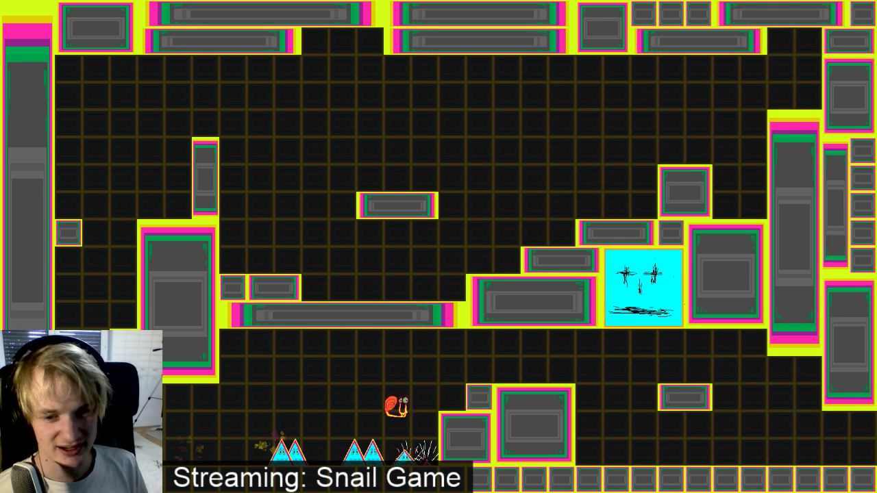
pyautogui.press('Left')
pyautogui.press('space')
pyautogui.press('space')
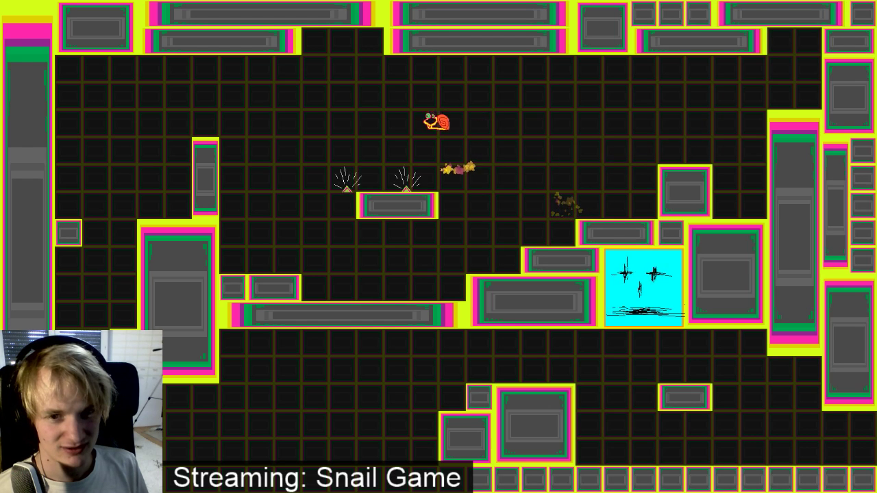
pyautogui.press('space')
pyautogui.press('Right')
pyautogui.press('space')
pyautogui.press('space')
pyautogui.press('space')
pyautogui.press('Left')
pyautogui.press('space')
pyautogui.press('Right')
pyautogui.press('space')
pyautogui.press('space')
pyautogui.press('space')
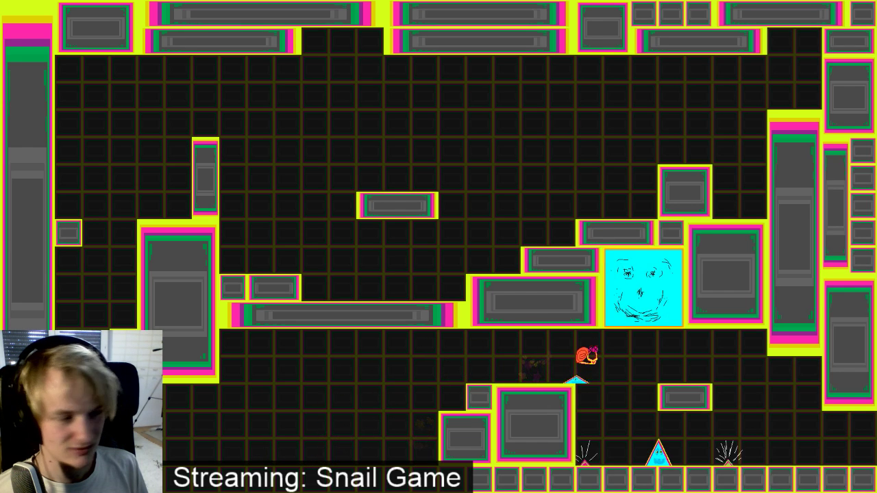
pyautogui.press('Left')
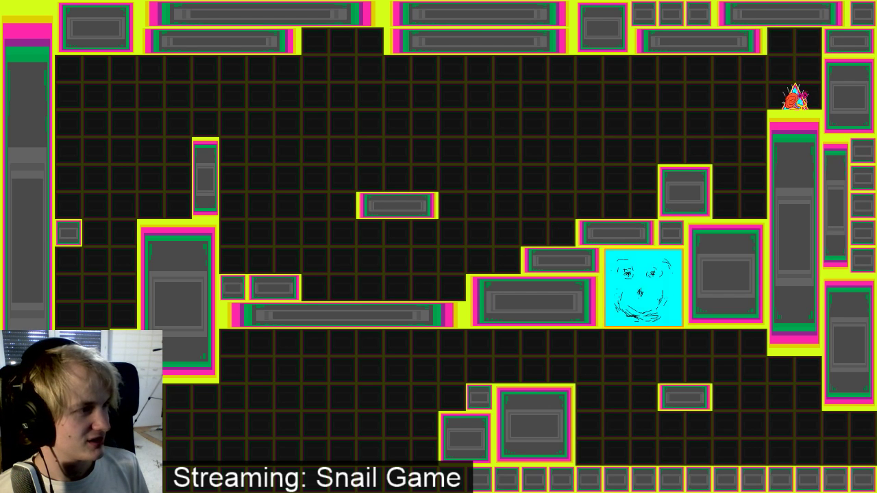
pyautogui.press('Left')
pyautogui.press('space')
pyautogui.press('space')
pyautogui.press('space')
pyautogui.press('space')
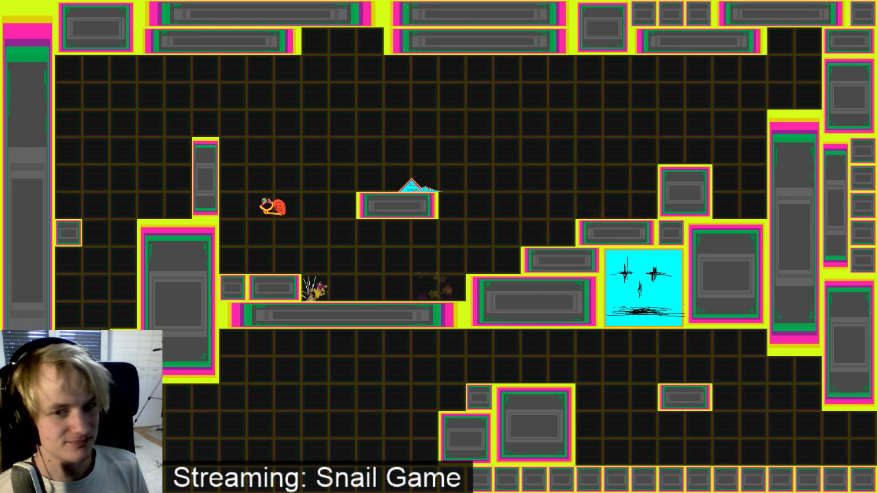
pyautogui.press('Right')
pyautogui.press('space')
pyautogui.press('Left')
pyautogui.press('Right')
pyautogui.press('space')
pyautogui.press('space')
pyautogui.press('Left')
pyautogui.press('space')
pyautogui.press('space')
pyautogui.press('Right')
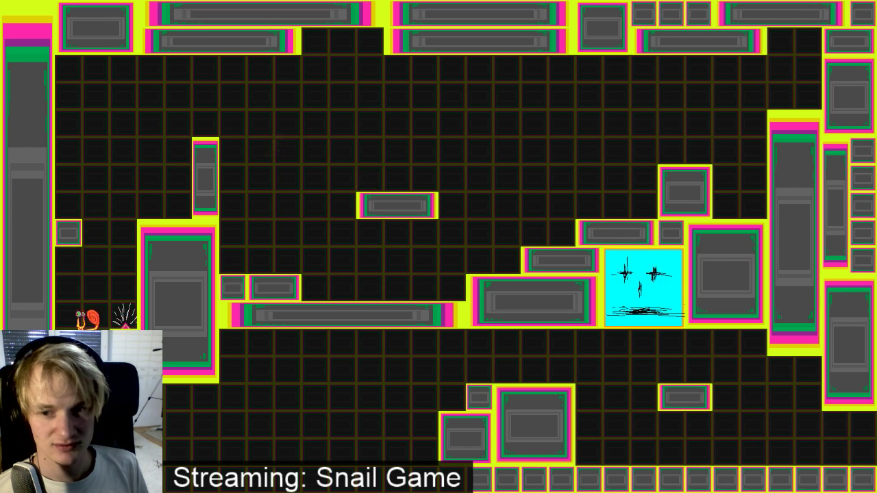
pyautogui.press('space')
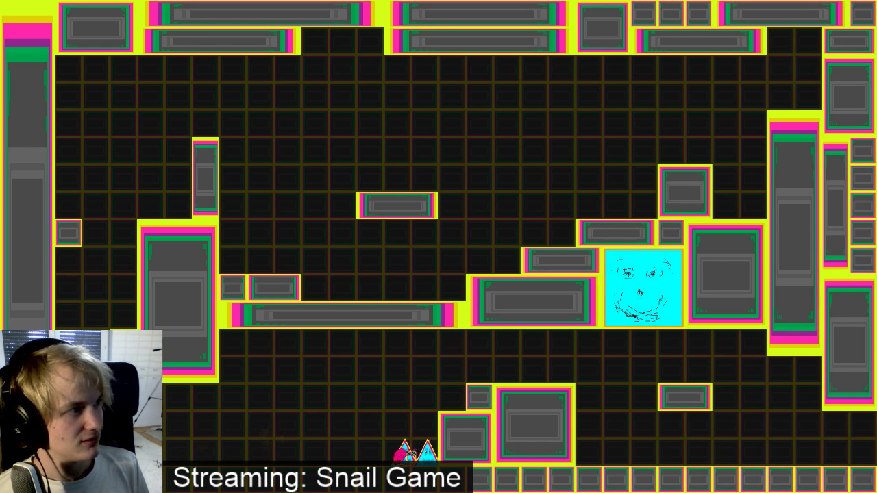
pyautogui.press('Left')
pyautogui.press('Left')
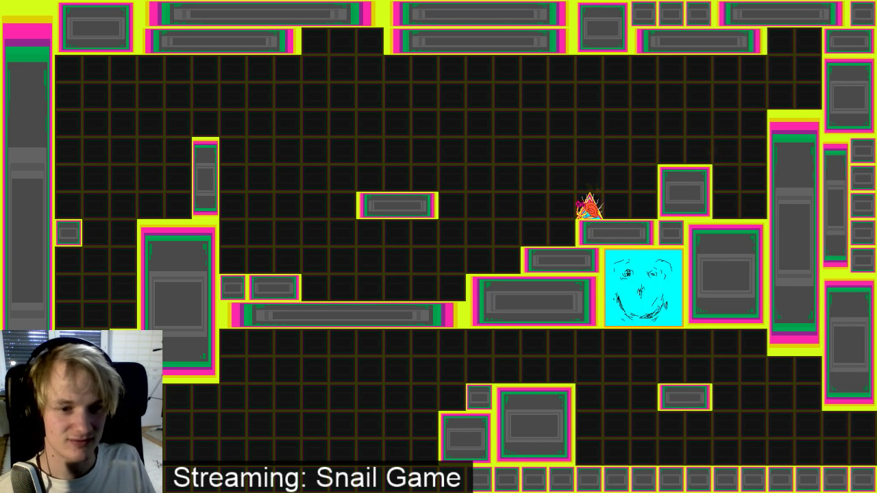
# Quit the running game and save the project
pyautogui.press('Escape')
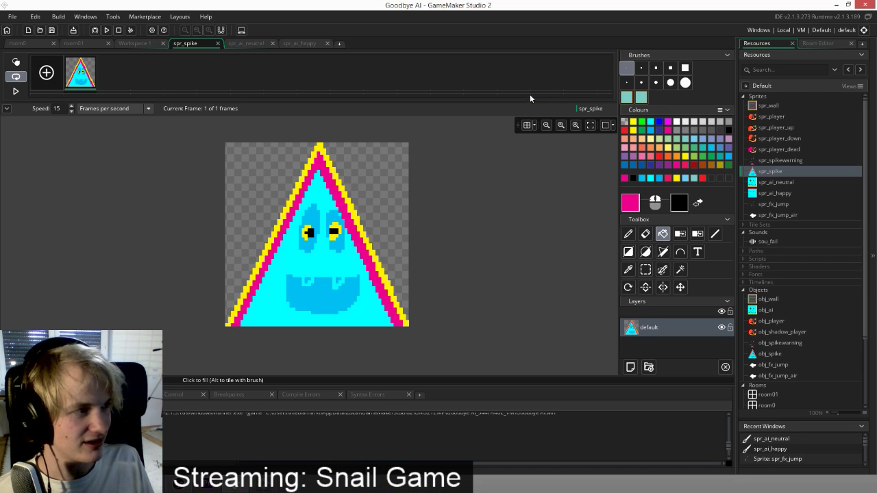
pyautogui.click(52, 31)
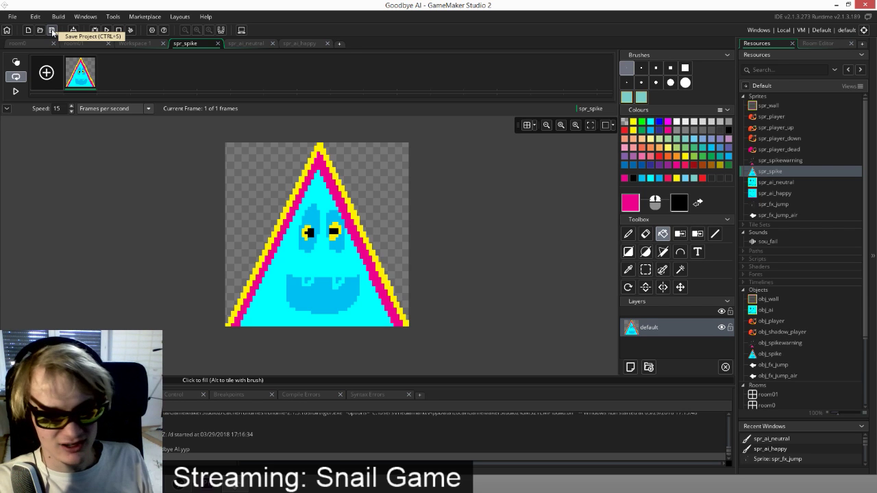
pyautogui.click(51, 31)
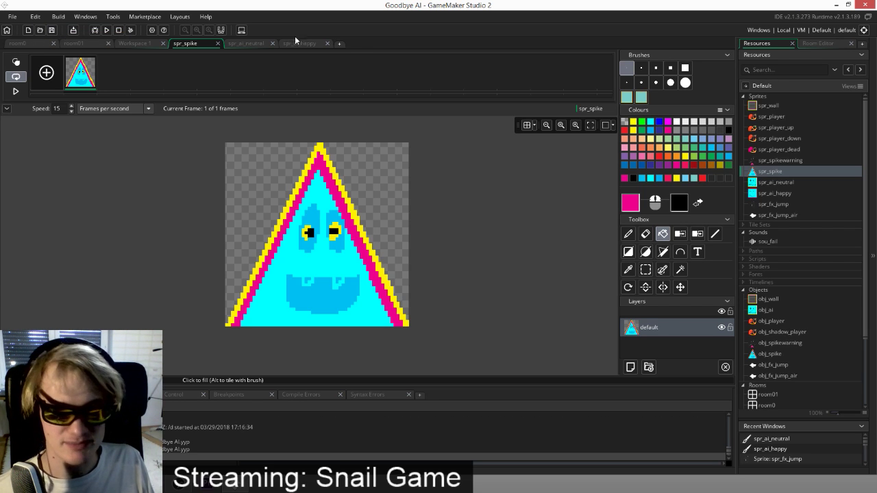
# Fill the cyan background of all six frames in spr_ai_neutral with light green on the default layer
pyautogui.doubleClick(756, 182)
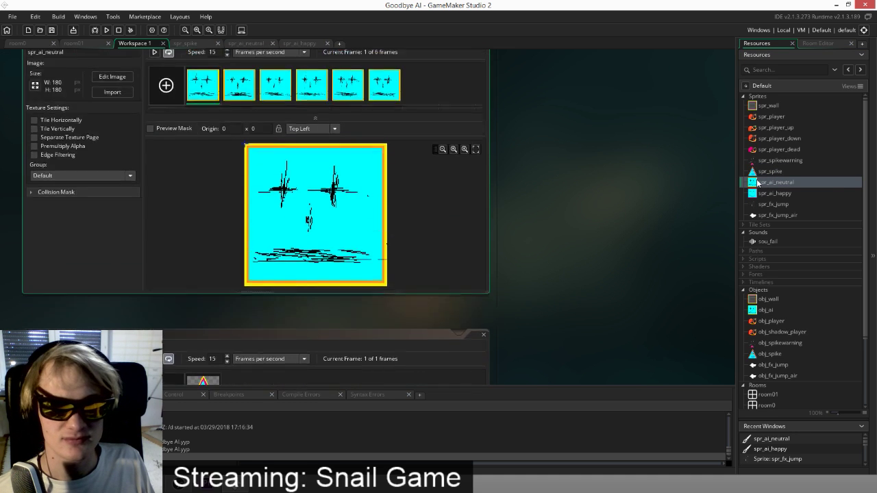
pyautogui.doubleClick(210, 141)
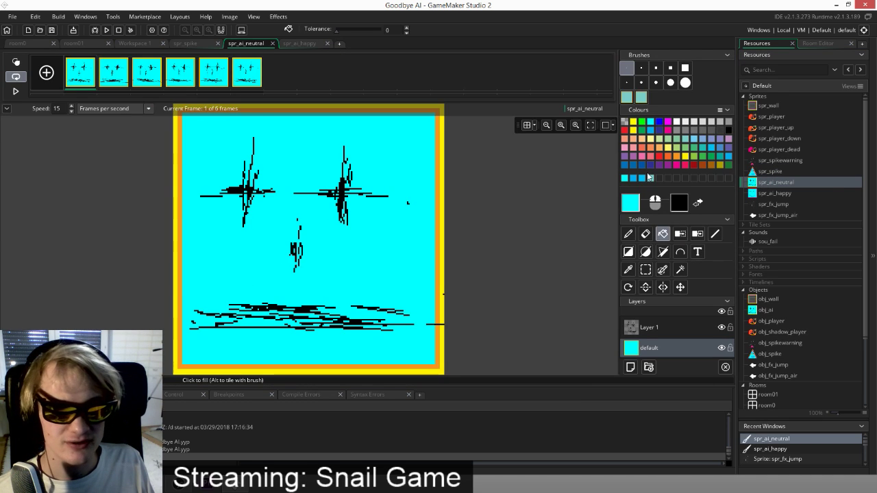
pyautogui.click(695, 158)
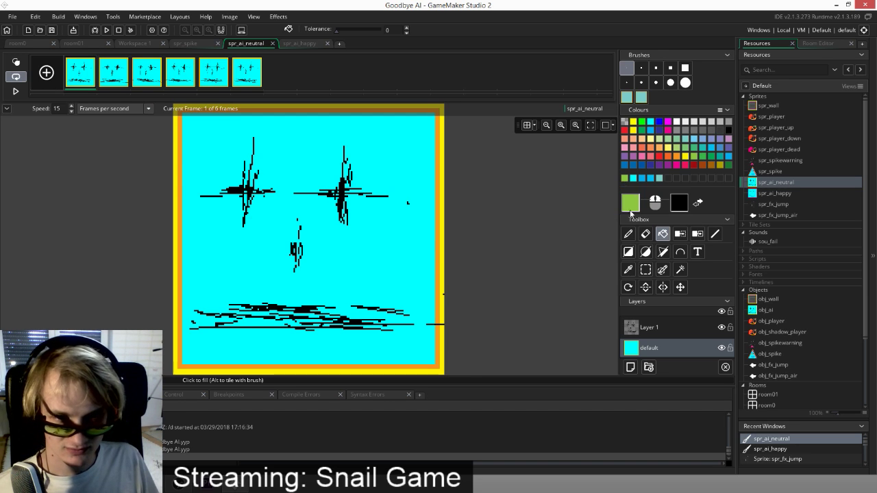
pyautogui.click(399, 240)
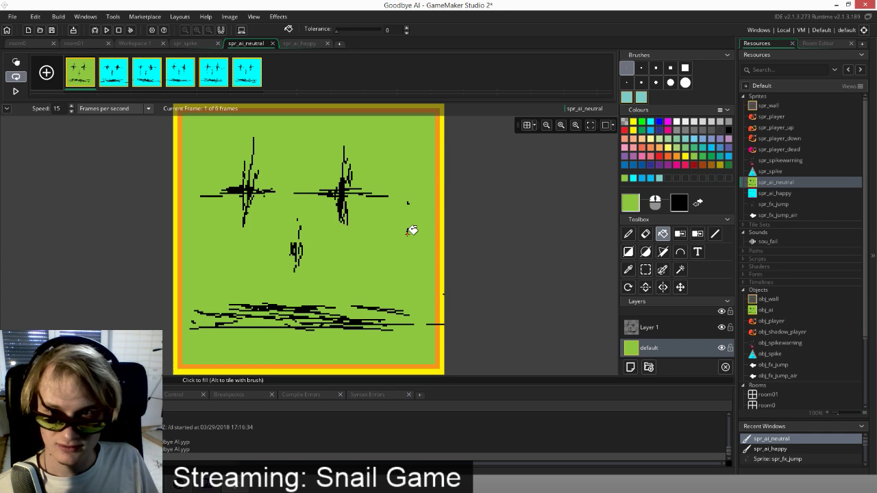
pyautogui.click(103, 74)
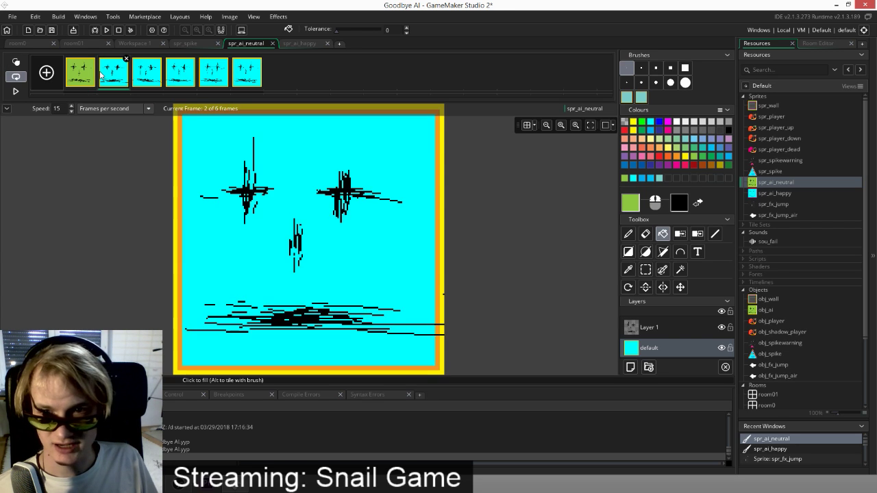
pyautogui.click(367, 238)
pyautogui.click(147, 70)
pyautogui.click(398, 270)
pyautogui.click(180, 70)
pyautogui.click(363, 227)
pyautogui.click(218, 65)
pyautogui.click(342, 211)
pyautogui.click(247, 68)
pyautogui.click(363, 226)
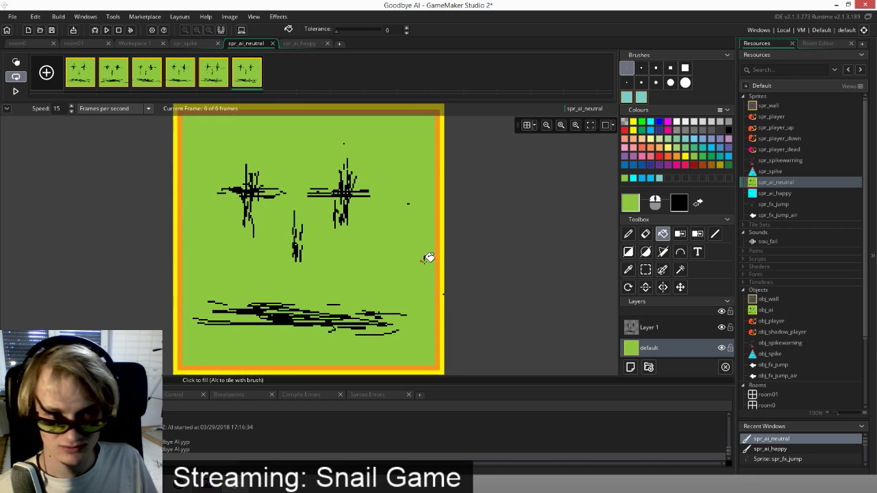
# Try two darker greens on the first spr_ai_happy frame's background, settling on the same light green
pyautogui.doubleClick(762, 194)
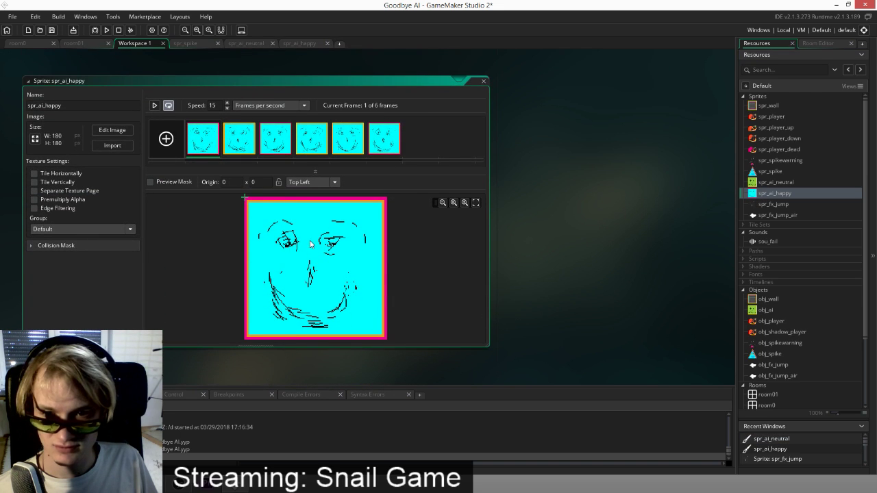
pyautogui.doubleClick(210, 142)
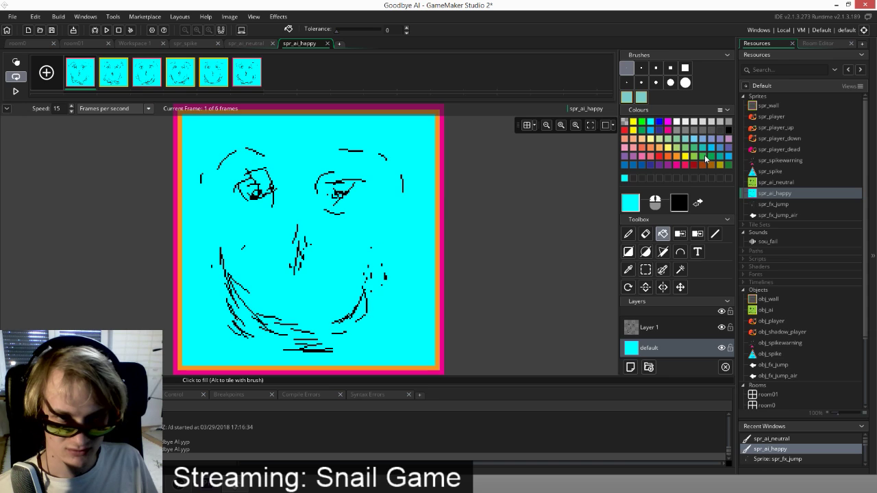
pyautogui.click(385, 223)
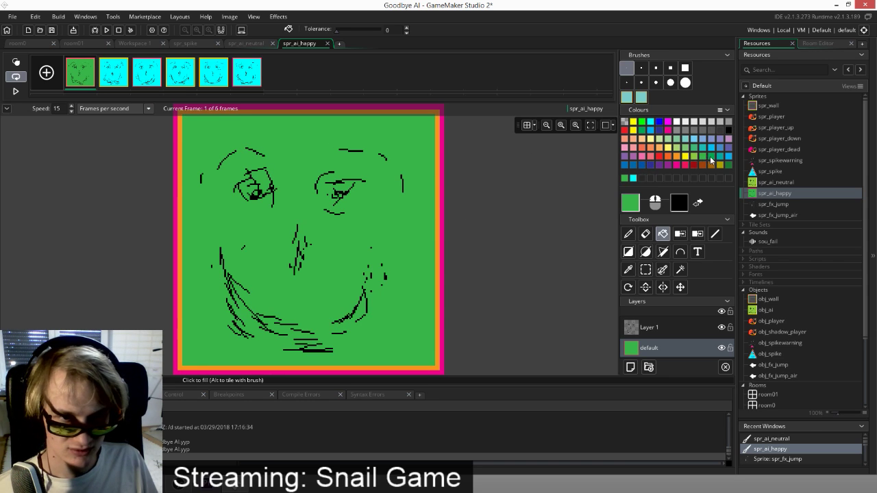
pyautogui.click(395, 201)
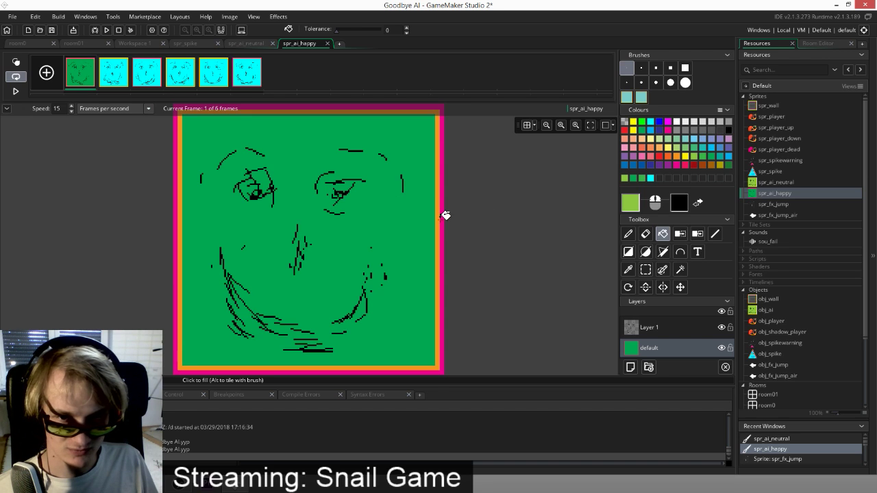
pyautogui.click(411, 216)
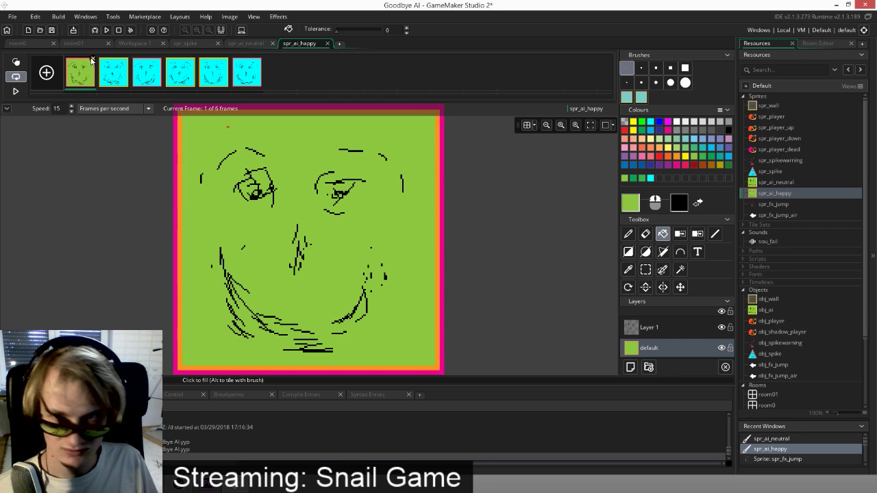
# Fill the background of the remaining five spr_ai_happy frames with light green and save the project
pyautogui.click(114, 72)
pyautogui.click(350, 230)
pyautogui.press('Right')
pyautogui.click(357, 207)
pyautogui.click(194, 70)
pyautogui.click(364, 193)
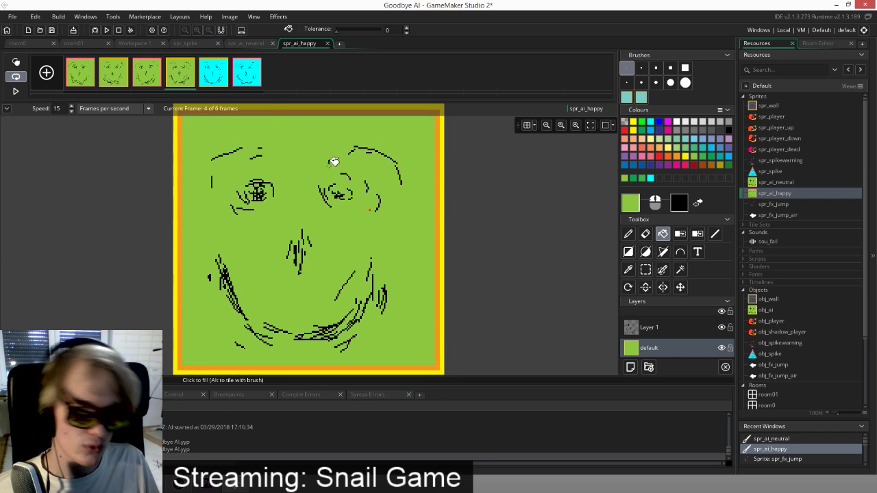
pyautogui.click(218, 76)
pyautogui.click(361, 200)
pyautogui.click(247, 73)
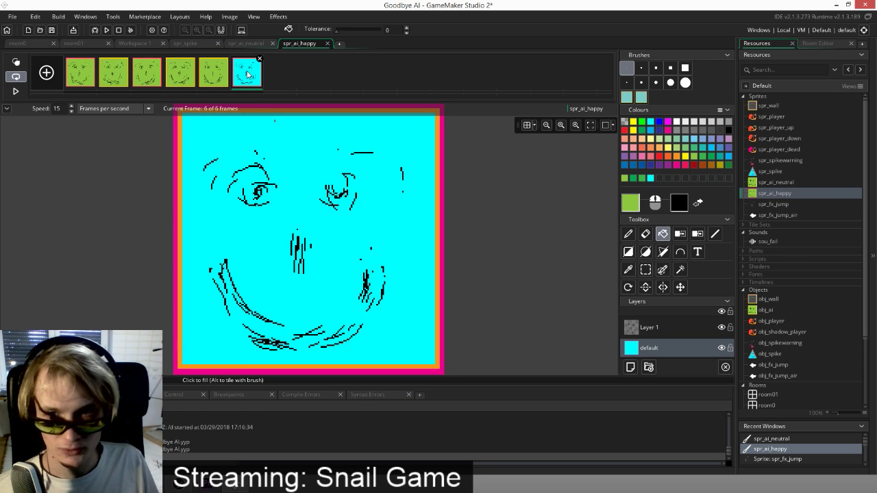
pyautogui.click(342, 230)
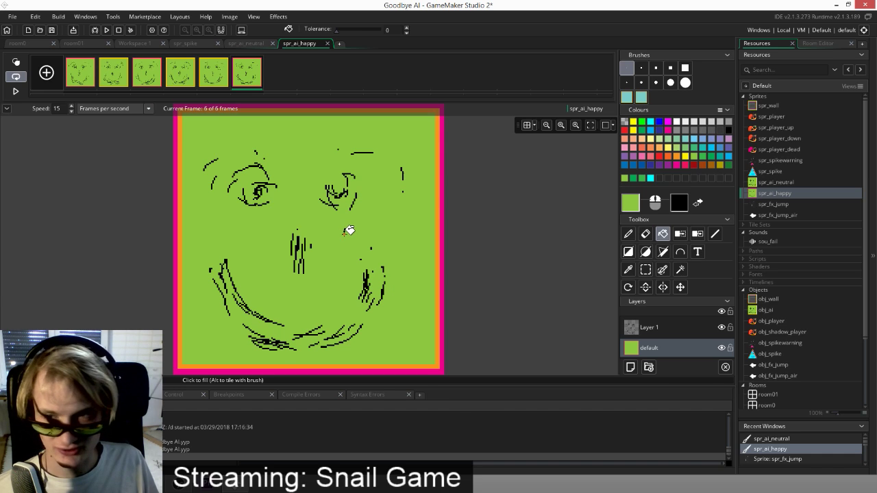
pyautogui.click(52, 30)
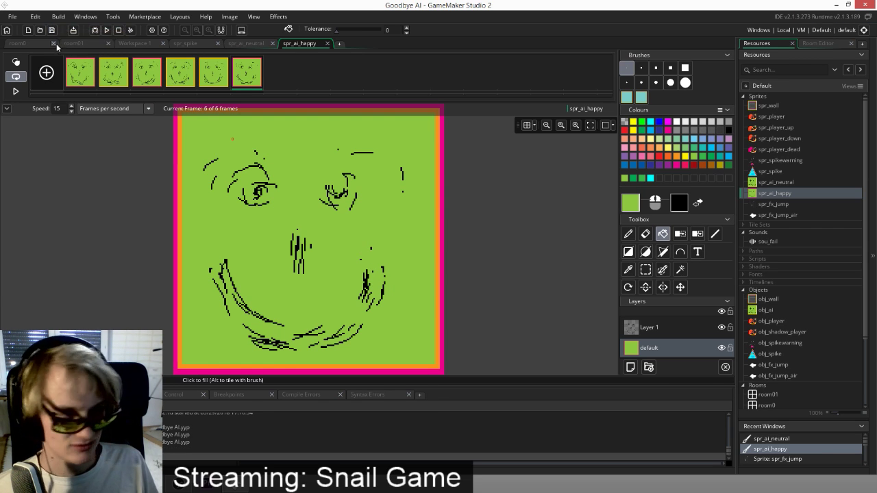
pyautogui.click(50, 29)
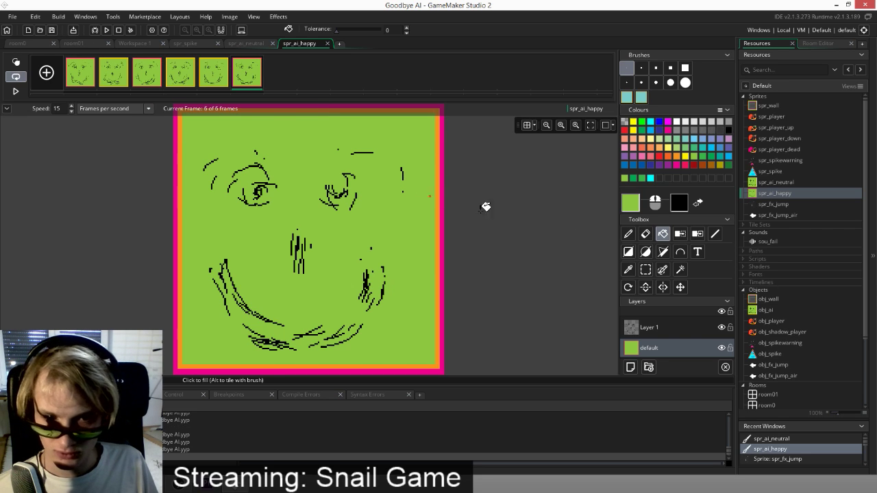
# Undo the magenta fill on spr_spike and fill its body, eyes and mouth with light green inside the borders
pyautogui.doubleClick(767, 171)
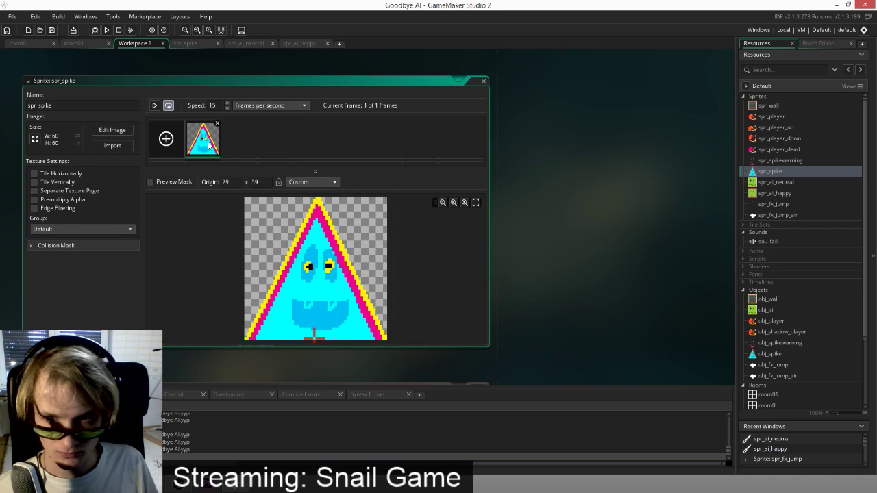
pyautogui.doubleClick(208, 145)
pyautogui.click(323, 253)
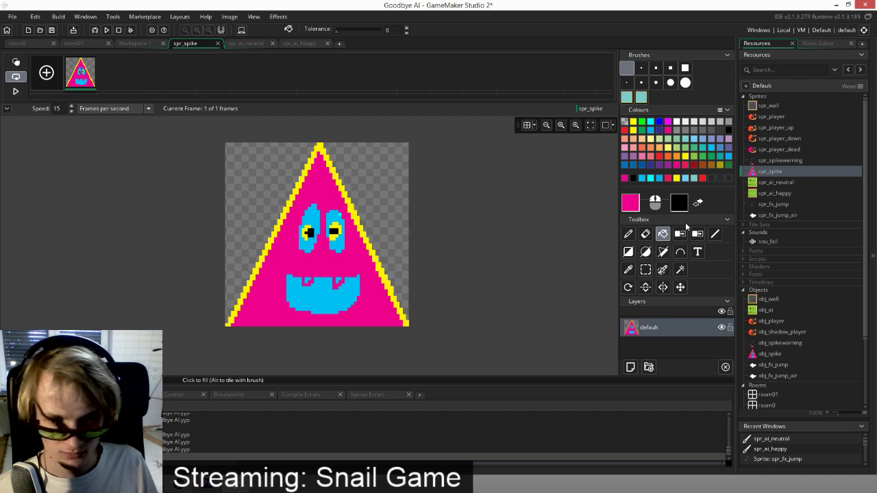
pyautogui.click(698, 157)
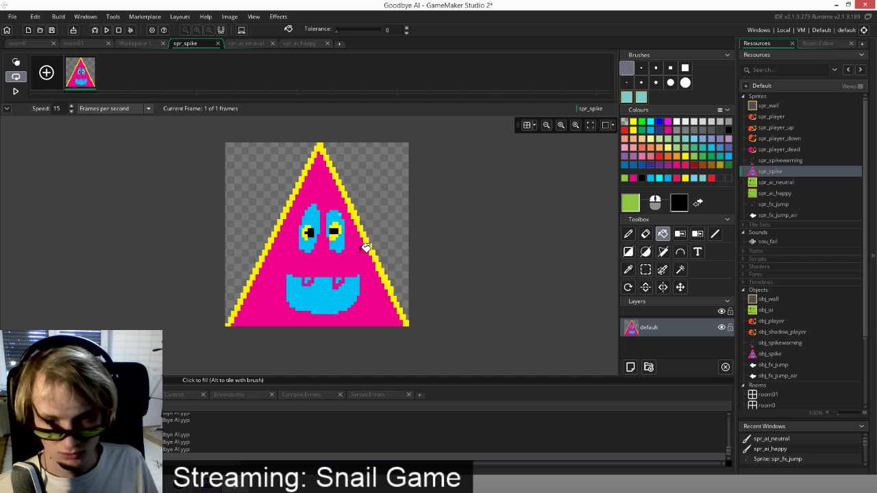
pyautogui.hotkey('ctrl', 'z')
pyautogui.click(333, 250)
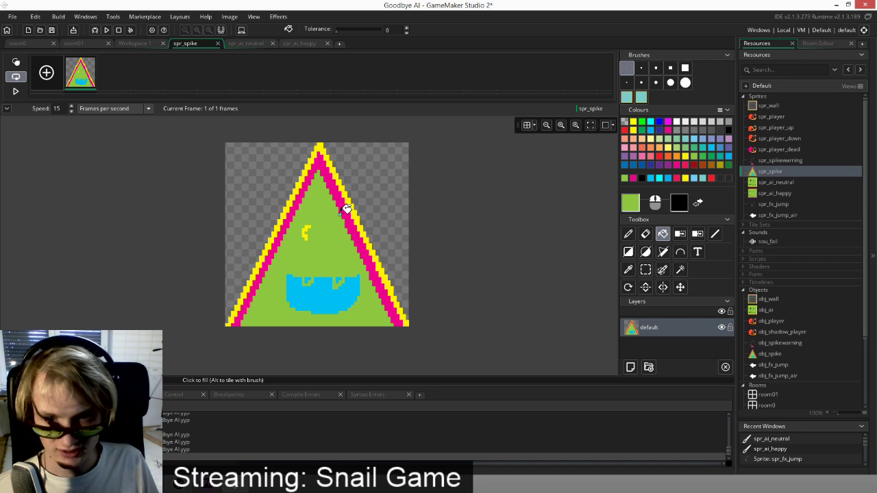
pyautogui.click(319, 295)
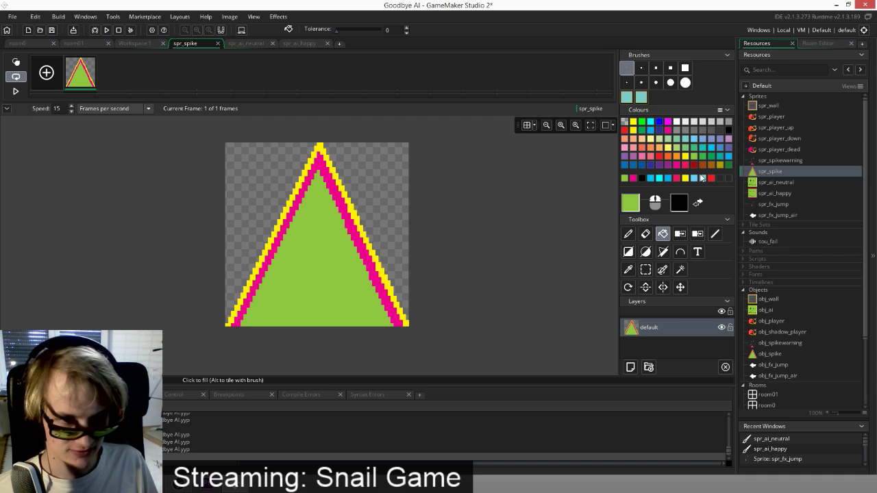
# Save the project, run the game and start jumping the snail across the first room to check the light green sprites
pyautogui.click(53, 31)
pyautogui.click(106, 31)
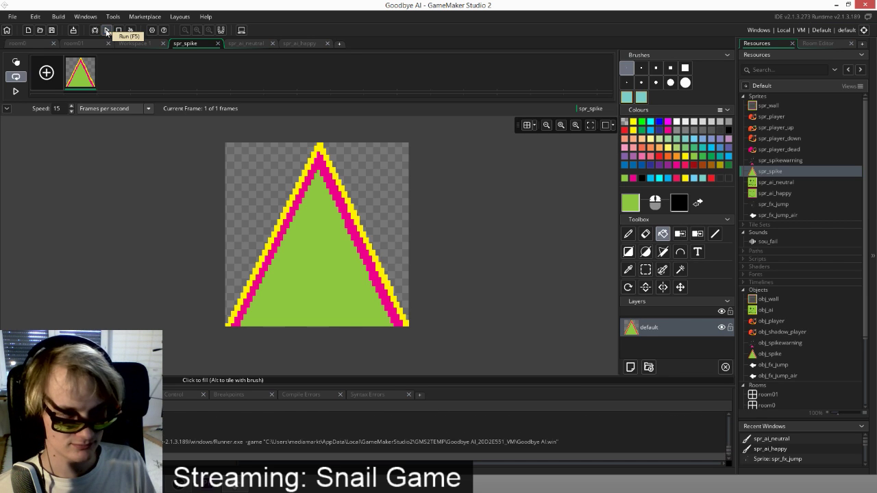
pyautogui.press('Left')
pyautogui.press('space')
pyautogui.press('space')
pyautogui.press('space')
pyautogui.press('space')
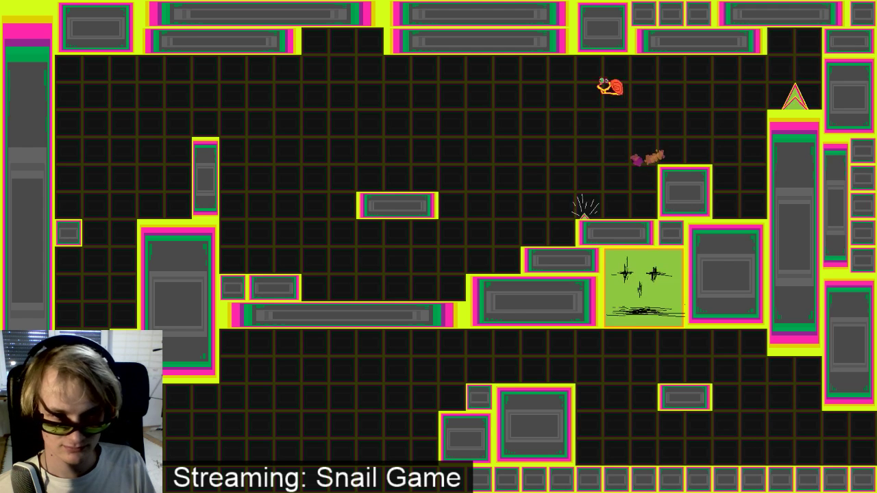
# Guide the snail across the upper platforms, down the far-left shaft and back along the lower passage
pyautogui.press('Right')
pyautogui.press('space')
pyautogui.press('space')
pyautogui.press('Left')
pyautogui.press('space')
pyautogui.press('space')
pyautogui.press('Left')
pyautogui.press('space')
pyautogui.press('space')
pyautogui.press('Left')
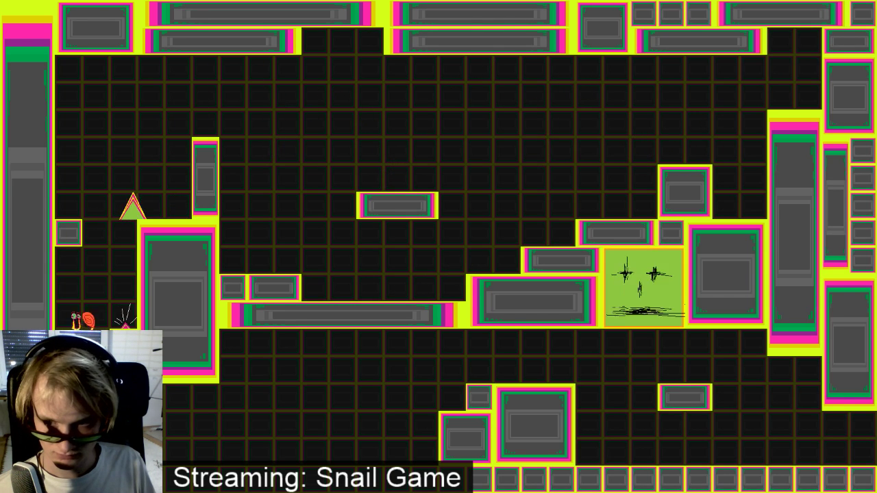
pyautogui.press('Right')
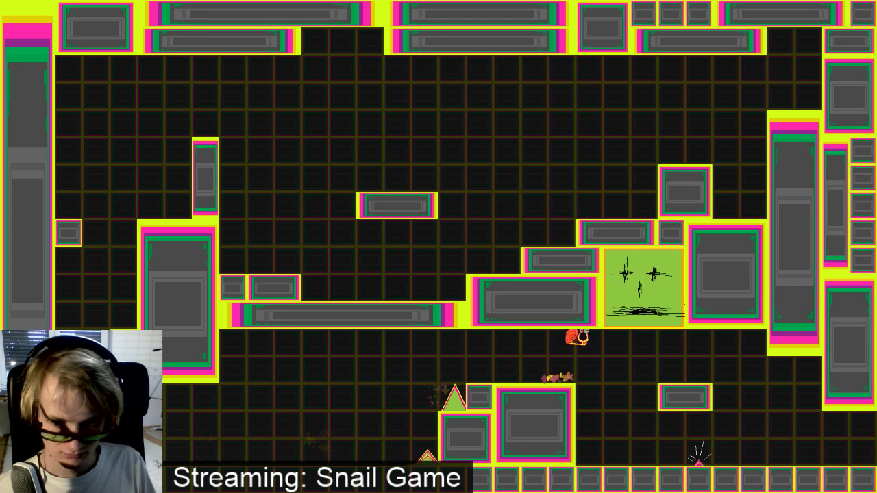
# Restart from the first room's tall column and try to jump the snail clear of the spikes there
pyautogui.press('Left')
pyautogui.press('space')
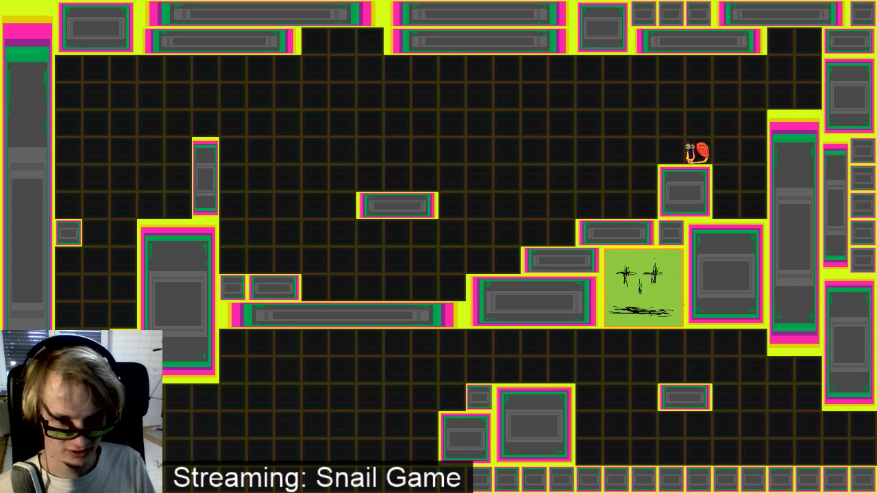
pyautogui.press('space')
pyautogui.press('Left')
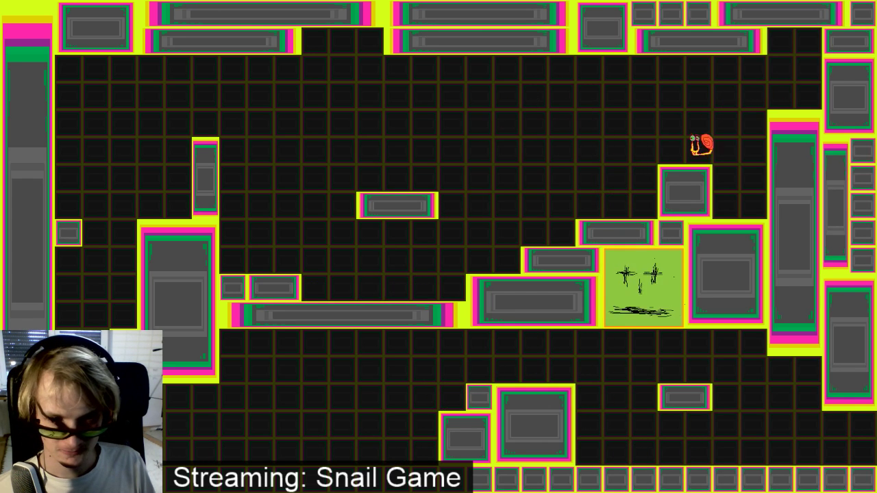
pyautogui.press('Left')
pyautogui.press('space')
pyautogui.press('space')
pyautogui.press('space')
pyautogui.press('space')
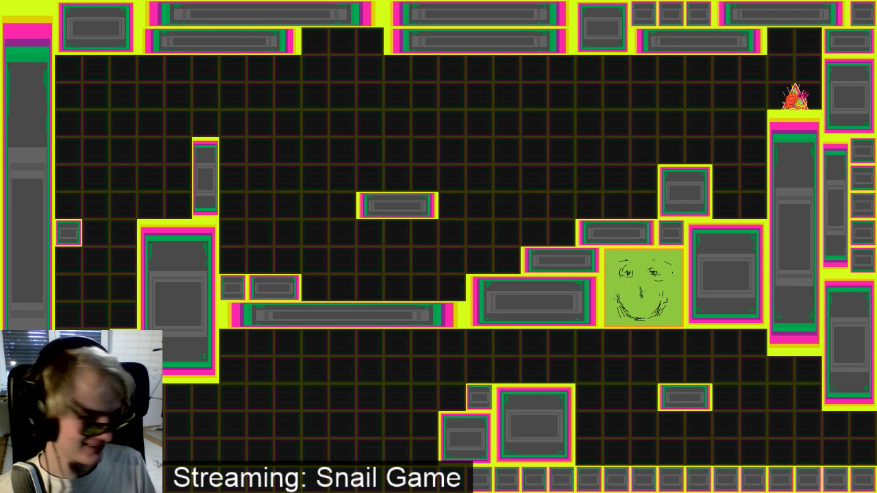
# Replay the first room over the central floating platform and back through the lower passage beneath the AI face
pyautogui.press('Left')
pyautogui.press('space')
pyautogui.press('space')
pyautogui.press('space')
pyautogui.press('space')
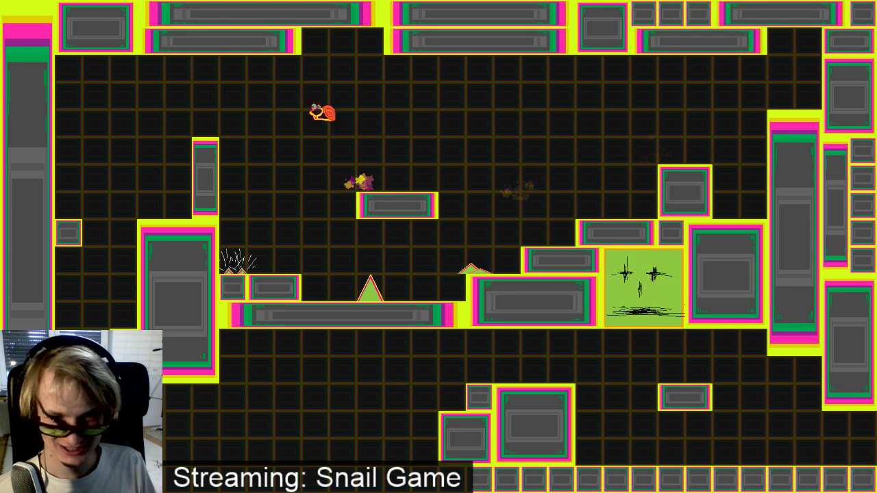
pyautogui.press('Left')
pyautogui.press('Right')
pyautogui.press('space')
pyautogui.press('space')
pyautogui.press('space')
pyautogui.press('space')
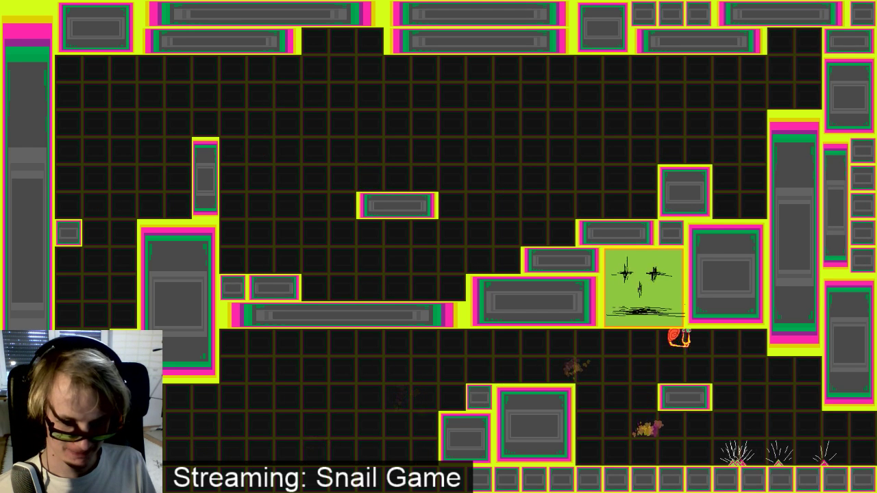
# Make another run through the first room, crossing the upper platforms and dropping to the spiked floor
pyautogui.press('Left')
pyautogui.press('space')
pyautogui.press('space')
pyautogui.press('Right')
pyautogui.press('Right')
pyautogui.press('space')
pyautogui.press('Left')
pyautogui.press('space')
pyautogui.press('space')
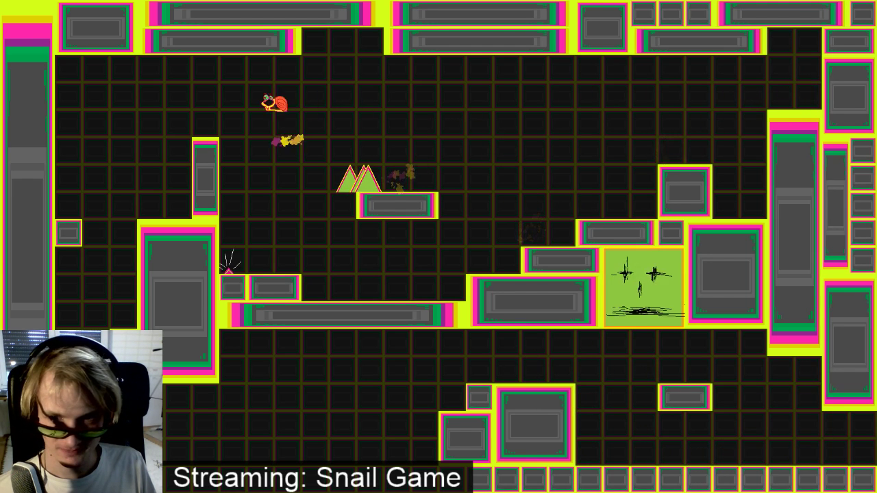
pyautogui.press('Left')
pyautogui.press('Right')
pyautogui.press('space')
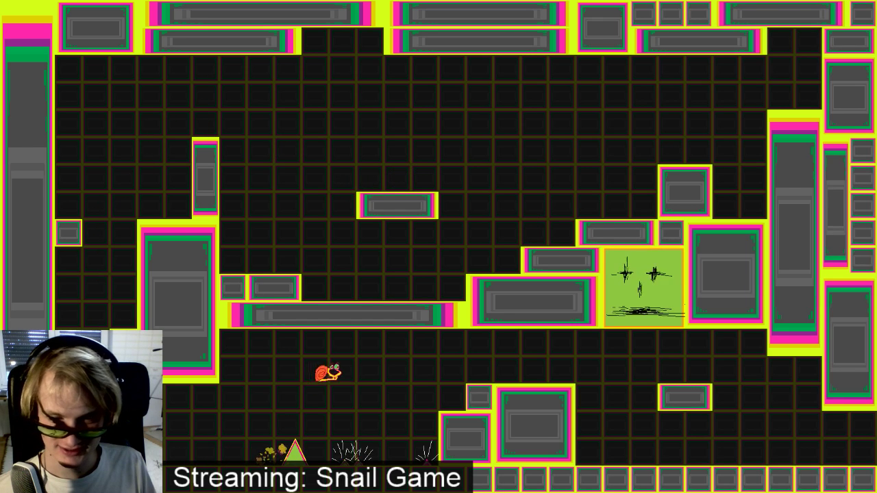
# Jump the snail over the narrow upright pillar and down into the lower passage, testing the floor spikes
pyautogui.press('Left')
pyautogui.press('space')
pyautogui.press('space')
pyautogui.press('space')
pyautogui.press('Left')
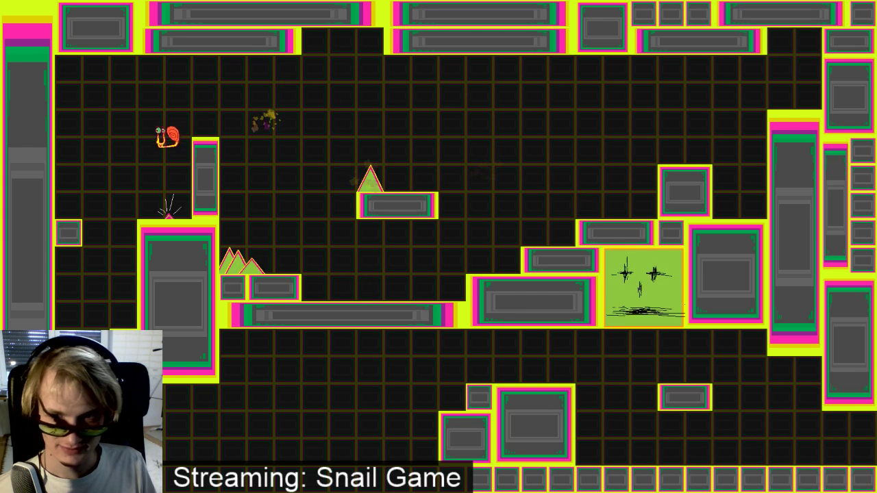
pyautogui.press('Right')
pyautogui.press('space')
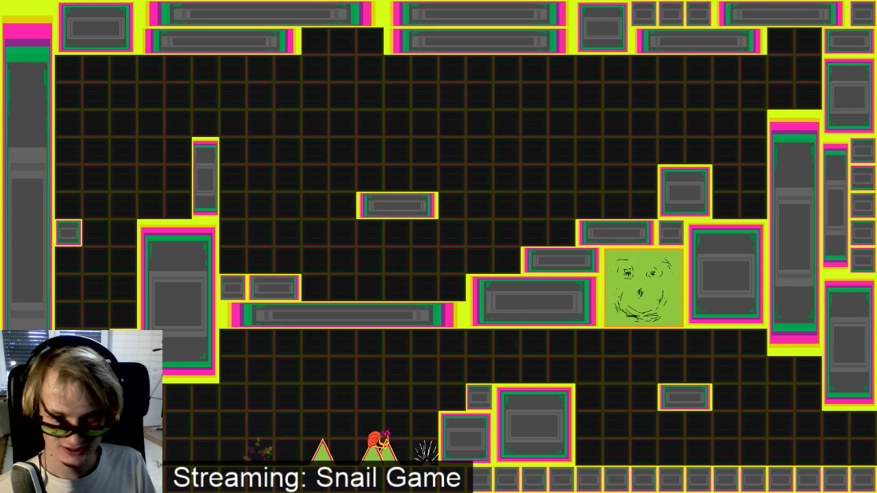
# Run the first room again as far as the large block in the lower passage
pyautogui.press('Left')
pyautogui.press('space')
pyautogui.press('Left')
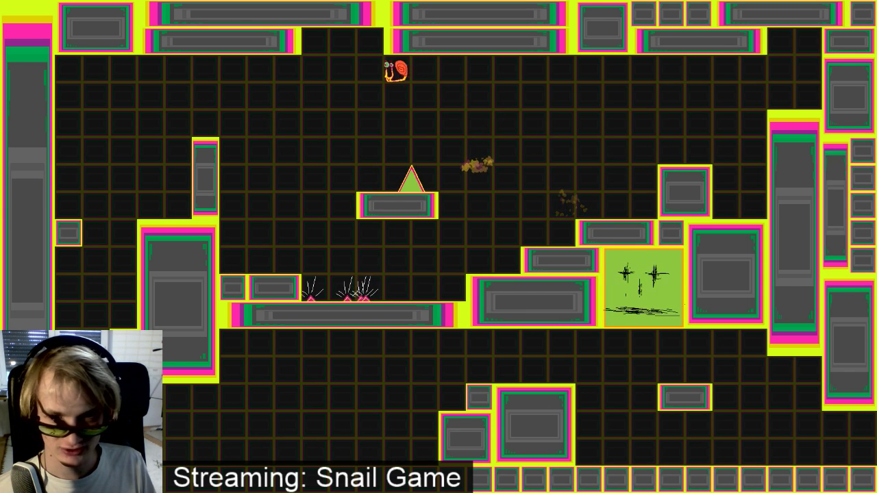
pyautogui.press('Left')
pyautogui.press('Right')
pyautogui.press('space')
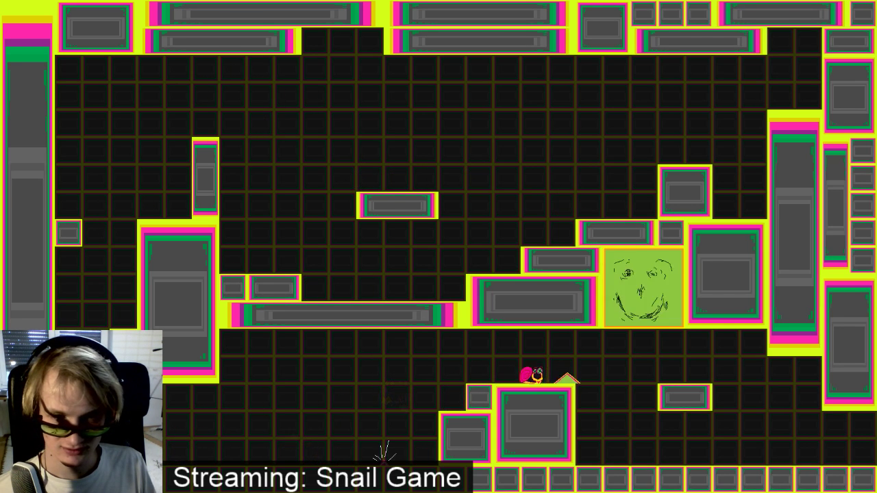
# Retry the first room with mid-air jumps over the platforms, landing back among the lower floor's spikes
pyautogui.press('Left')
pyautogui.press('space')
pyautogui.press('space')
pyautogui.press('space')
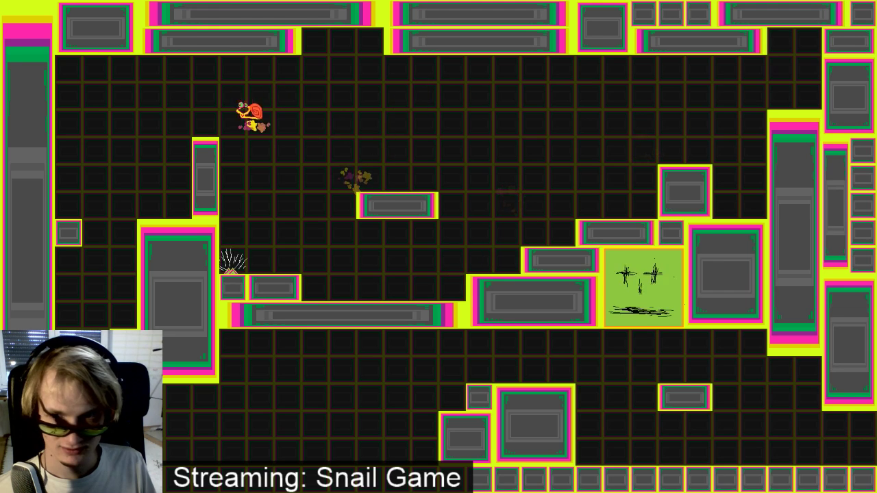
pyautogui.press('space')
pyautogui.press('Right')
pyautogui.press('Left')
pyautogui.press('space')
pyautogui.press('space')
pyautogui.press('space')
pyautogui.press('space')
pyautogui.press('Left')
pyautogui.press('Right')
pyautogui.press('space')
pyautogui.press('space')
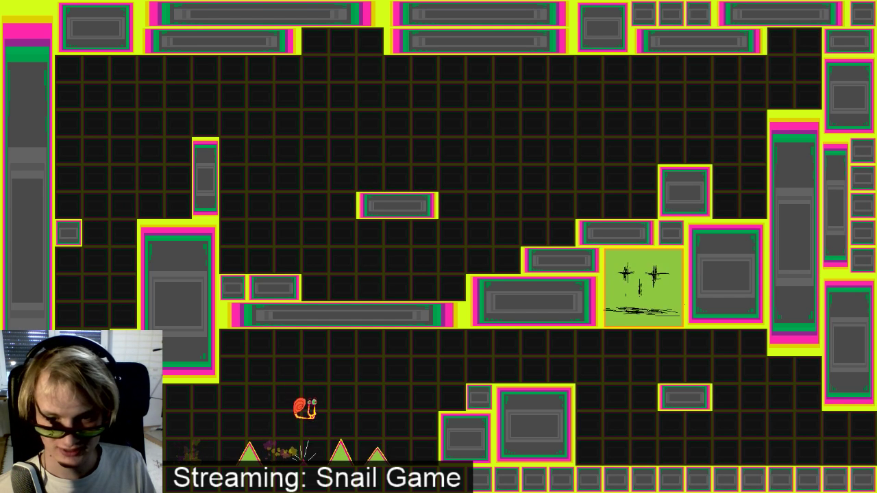
# Keep jumping the snail over the lower passage's blocks and spikes toward the first room's far-right floor
pyautogui.press('space')
pyautogui.press('Right')
pyautogui.press('space')
pyautogui.press('space')
pyautogui.press('space')
pyautogui.press('space')
pyautogui.press('Left')
pyautogui.press('space')
pyautogui.press('Right')
pyautogui.press('space')
pyautogui.press('space')
pyautogui.press('Left')
pyautogui.press('space')
pyautogui.press('space')
pyautogui.press('Right')
pyautogui.press('space')
pyautogui.press('Left')
pyautogui.press('space')
pyautogui.press('space')
pyautogui.press('Right')
pyautogui.press('space')
pyautogui.press('space')
pyautogui.press('Left')
pyautogui.press('space')
pyautogui.press('space')
pyautogui.press('Right')
pyautogui.press('space')
pyautogui.press('space')
pyautogui.press('Left')
pyautogui.press('space')
pyautogui.press('space')
pyautogui.press('Right')
pyautogui.press('Right')
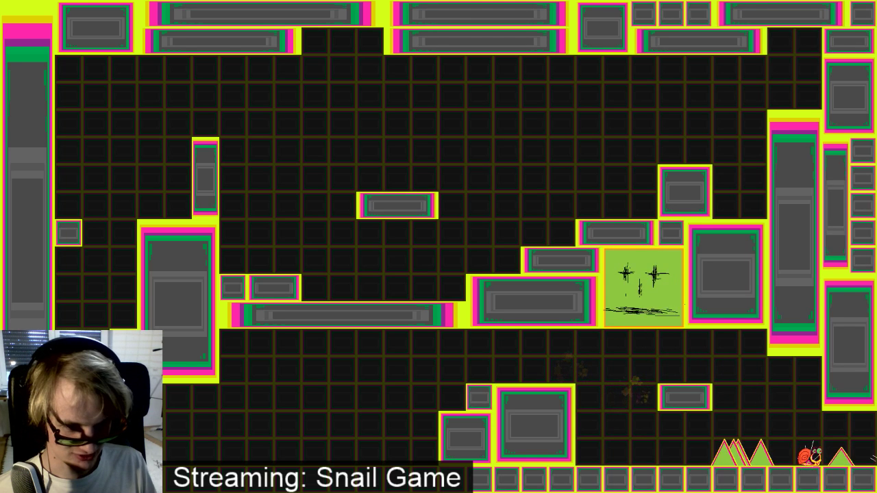
# Hop the snail onto the lower passage's small floating ledge, and head right into the second room
pyautogui.press('Left')
pyautogui.press('space')
pyautogui.press('space')
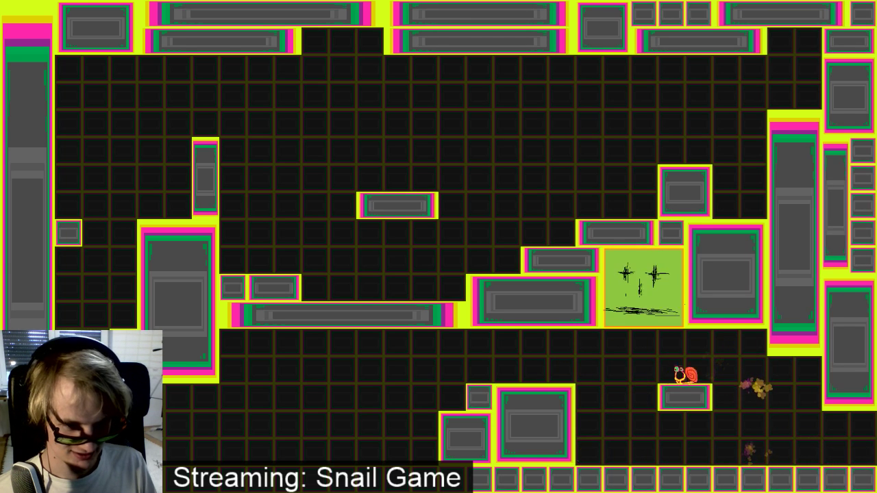
pyautogui.press('Right')
pyautogui.press('Right')
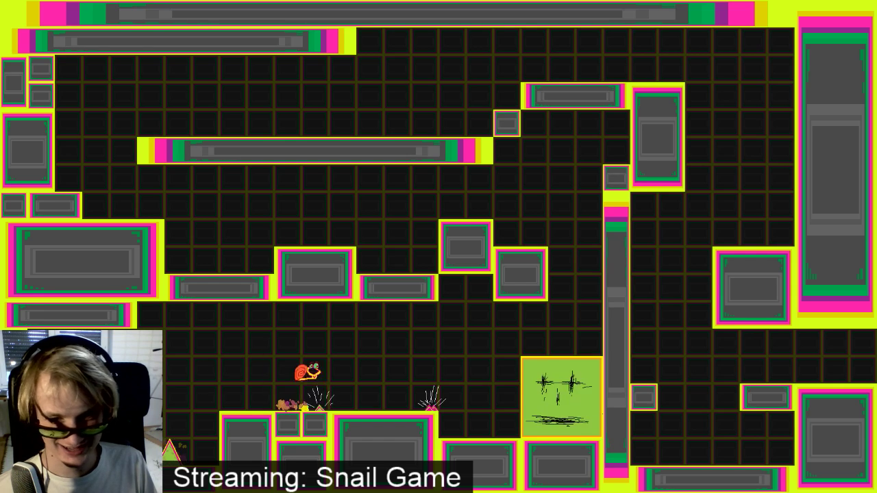
# Jump the snail up the second room's middle platforms and back to its upper-left ledge
pyautogui.press('Right')
pyautogui.press('Right')
pyautogui.press('Up')
pyautogui.press('Left')
pyautogui.press('Up')
pyautogui.press('Up')
pyautogui.press('Up')
pyautogui.press('Up')
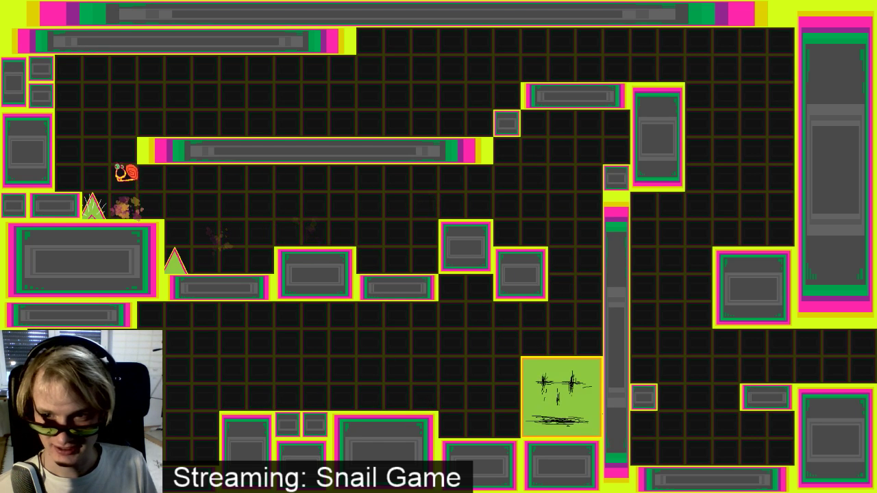
# Retry the second room, climbing the left ledges and crossing the long upper platform to the tall upper-right block
pyautogui.press('Right')
pyautogui.press('Up')
pyautogui.press('Up')
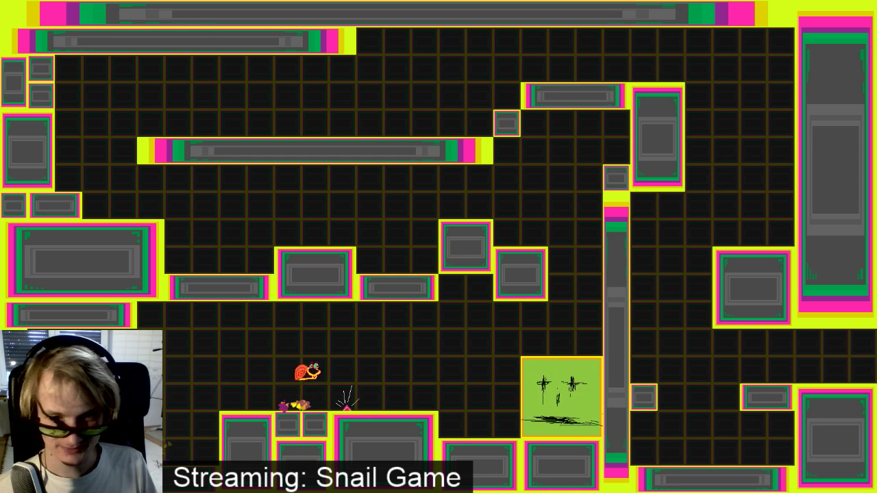
pyautogui.press('Up')
pyautogui.press('Up')
pyautogui.press('Left')
pyautogui.press('Up')
pyautogui.press('Up')
pyautogui.press('Up')
pyautogui.press('Left')
pyautogui.press('Up')
pyautogui.press('Right')
pyautogui.press('Right')
pyautogui.press('Up')
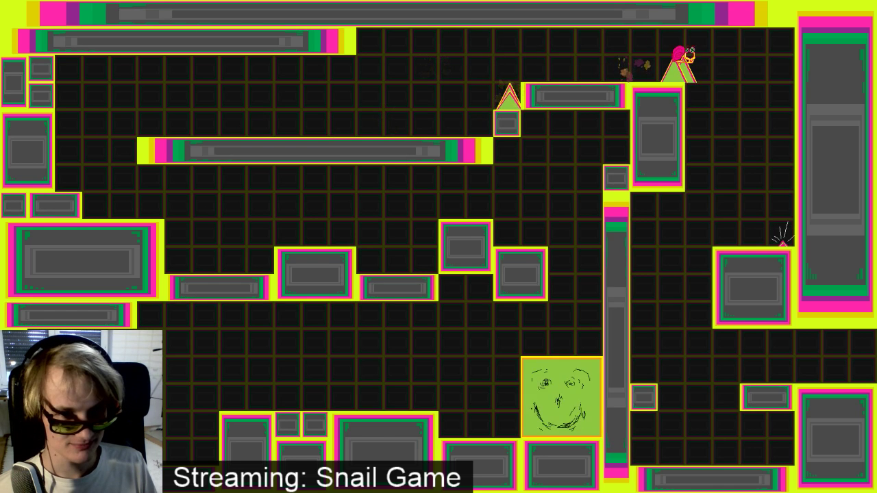
# Replay the second room with repeated jumps, checking how the recoloured AI face changes expression
pyautogui.press('Right')
pyautogui.press('Up')
pyautogui.press('Right')
pyautogui.press('Up')
pyautogui.press('Right')
pyautogui.press('Up')
pyautogui.press('Up')
pyautogui.press('Left')
pyautogui.press('Up')
pyautogui.press('Right')
pyautogui.press('Up')
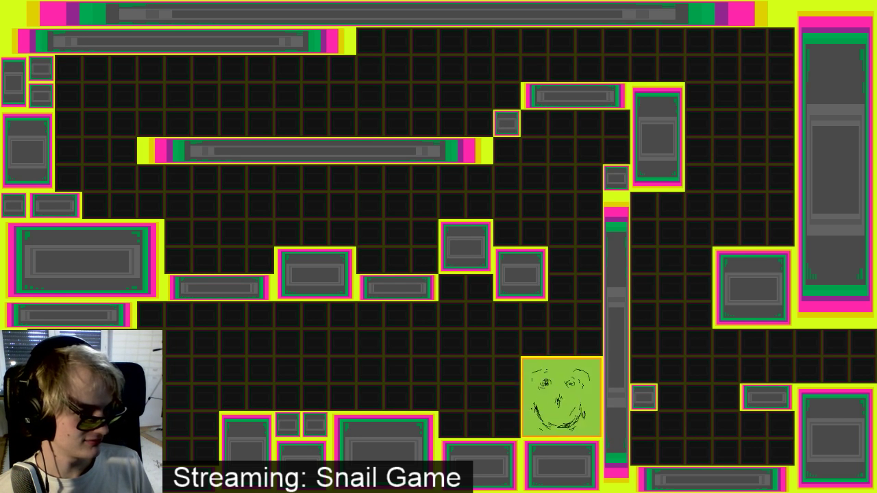
# Retry the second room, jumping the snail right from its starting ledge toward the AI face
pyautogui.press('Right')
pyautogui.press('space')
pyautogui.press('space')
pyautogui.press('space')
pyautogui.press('space')
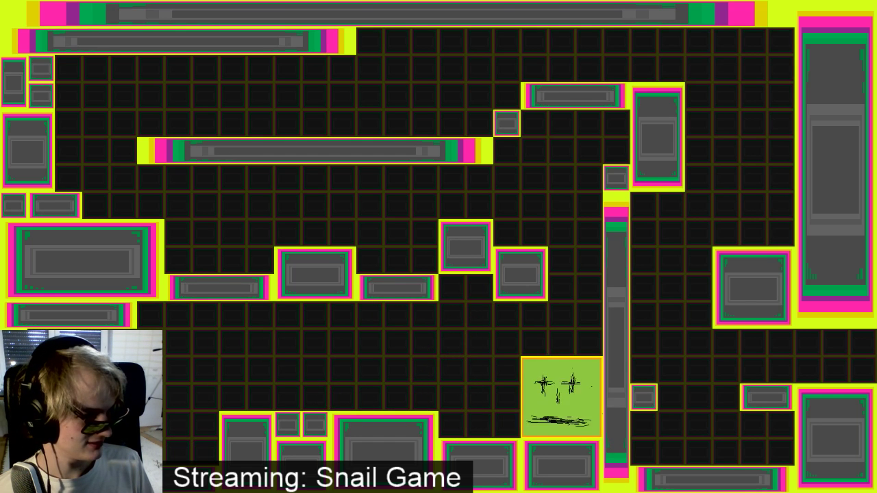
pyautogui.press('Right')
pyautogui.press('Right')
pyautogui.press('Right')
pyautogui.press('space')
pyautogui.press('space')
# Jump the snail across the second room's lower blocks and up over the AI face block
pyautogui.press('Right')
pyautogui.press('Right')
pyautogui.press('space')
pyautogui.press('space')
pyautogui.press('space')
pyautogui.press('space')
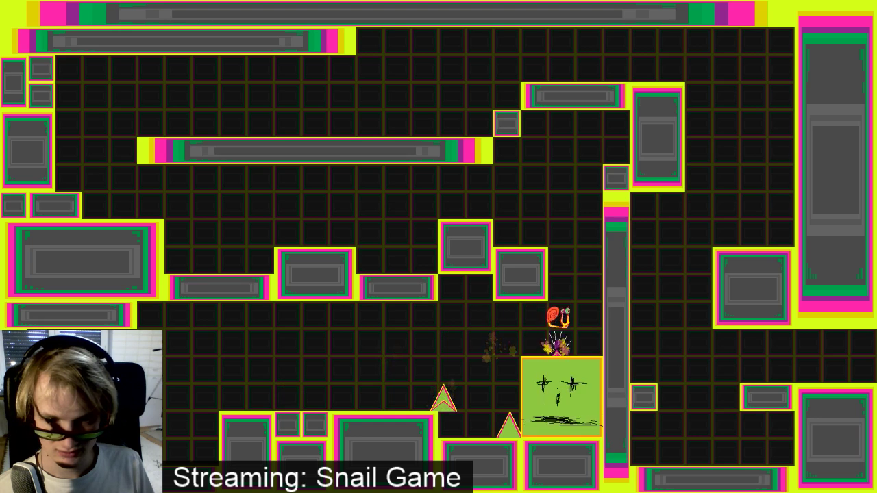
pyautogui.press('Right')
pyautogui.press('space')
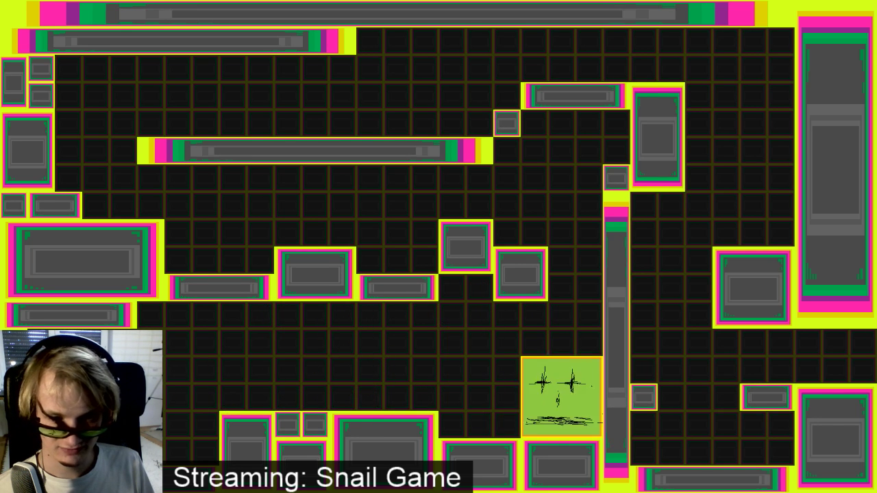
# Replay the lower path, hopping the snail over the spikes and landing on top of the AI face block
pyautogui.press('Right')
pyautogui.press('space')
pyautogui.press('Left')
pyautogui.press('space')
pyautogui.press('Right')
pyautogui.press('space')
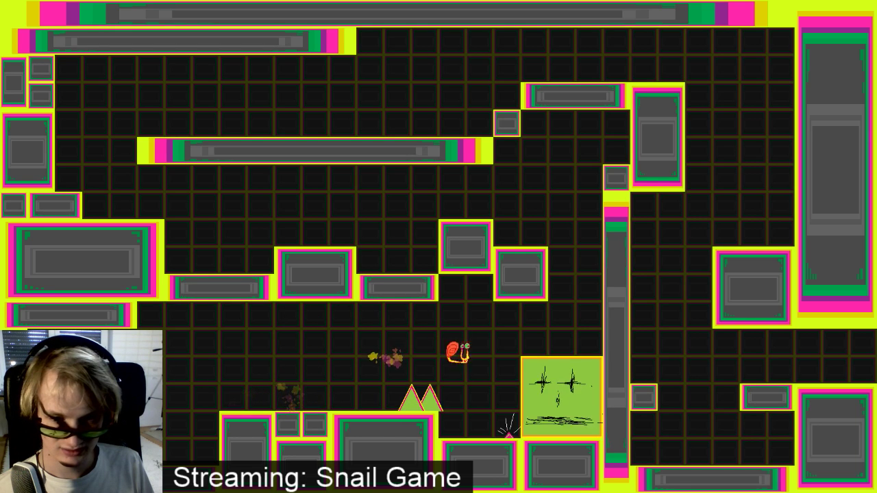
pyautogui.press('Right')
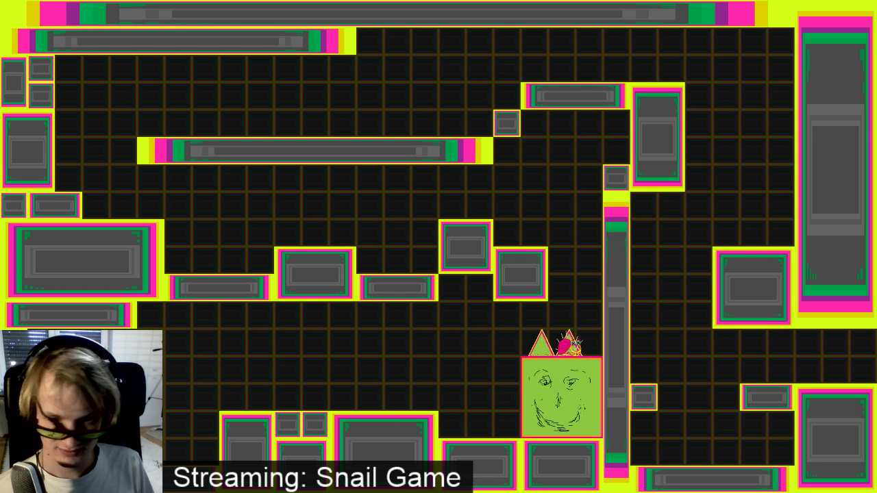
# Hop the snail between the lower blocks and the AI face block, testing how spikes appear around it
pyautogui.press('Right')
pyautogui.press('space')
pyautogui.press('space')
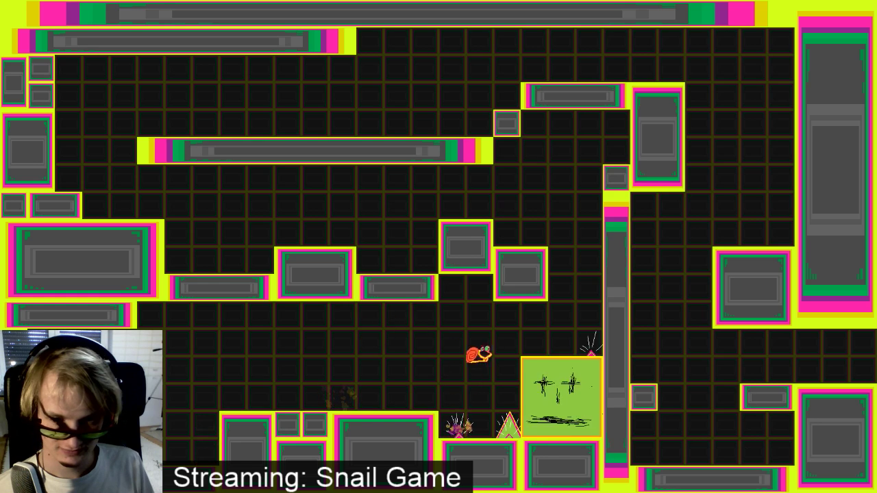
pyautogui.press('Left')
pyautogui.press('space')
pyautogui.press('Right')
pyautogui.press('space')
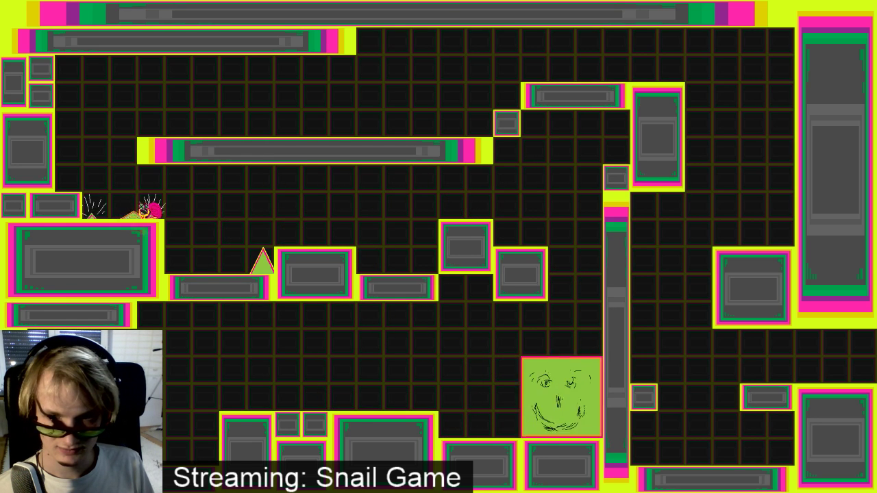
# Take the snail from the AI face block back left and onto the long upper platform, and quit the playtest
pyautogui.press('Right')
pyautogui.press('space')
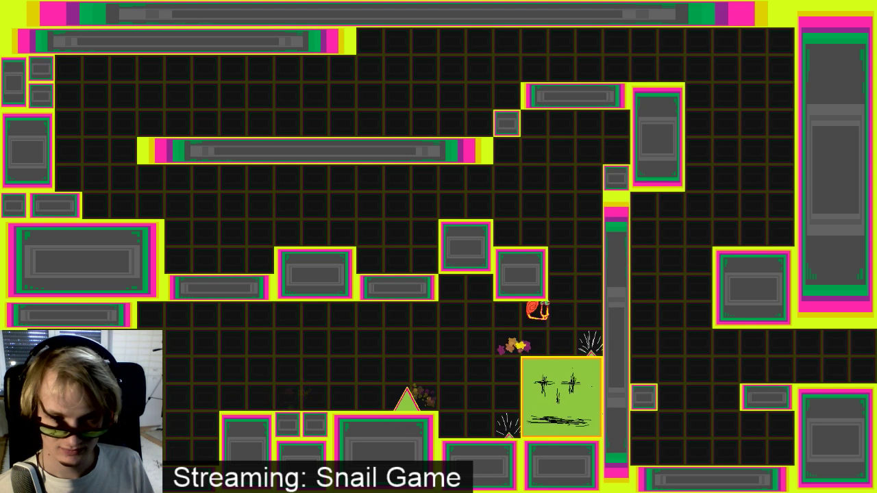
pyautogui.press('Left')
pyautogui.press('space')
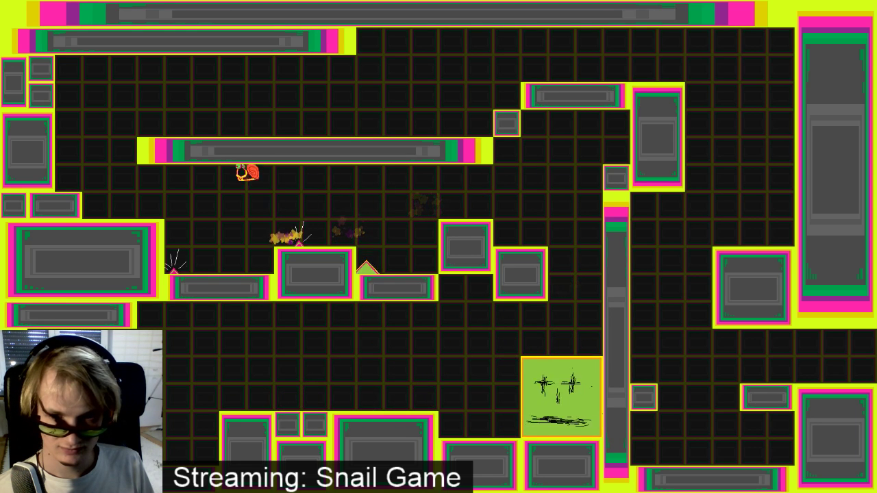
pyautogui.press('space')
pyautogui.press('Right')
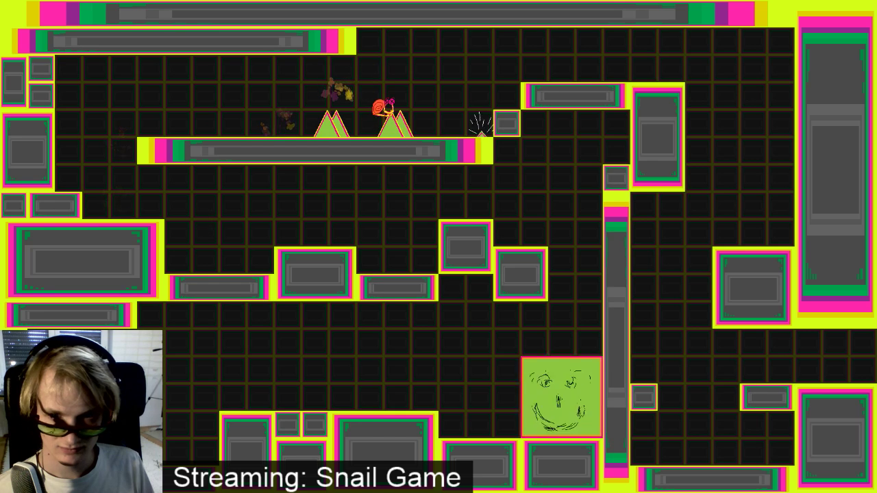
pyautogui.press('Escape')
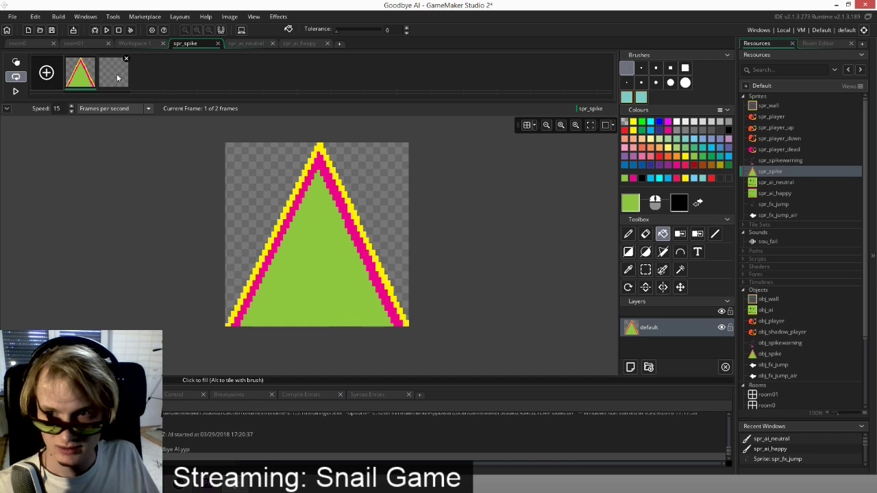
# Replace the blank second frame of spr_spike with a copy of the green spike frame
pyautogui.click(126, 59)
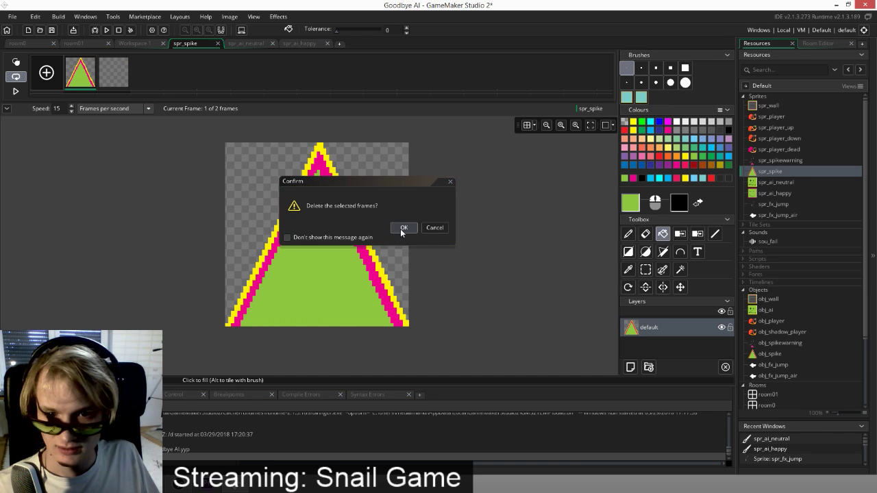
pyautogui.click(403, 228)
pyautogui.rightClick(89, 81)
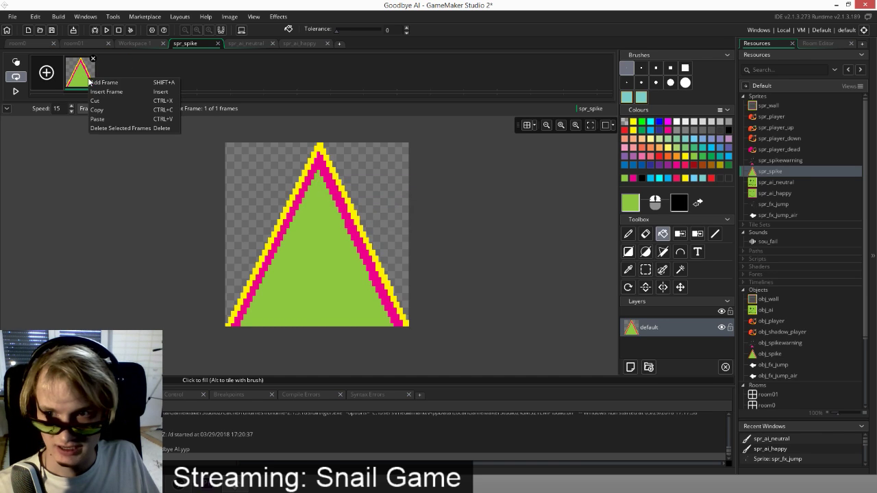
pyautogui.click(130, 109)
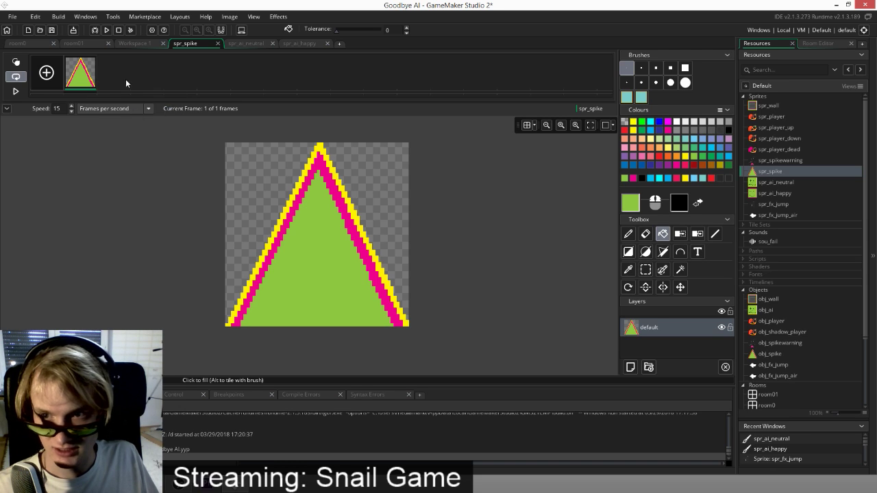
pyautogui.rightClick(123, 78)
pyautogui.click(164, 120)
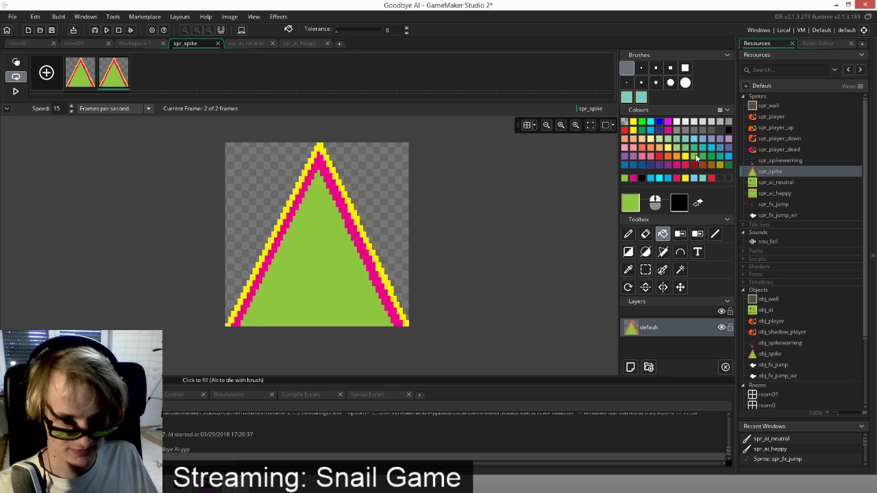
# Fill the second frame's spike interior with pale green E9FFCC, using saturation 20 and value 100
pyautogui.click(630, 204)
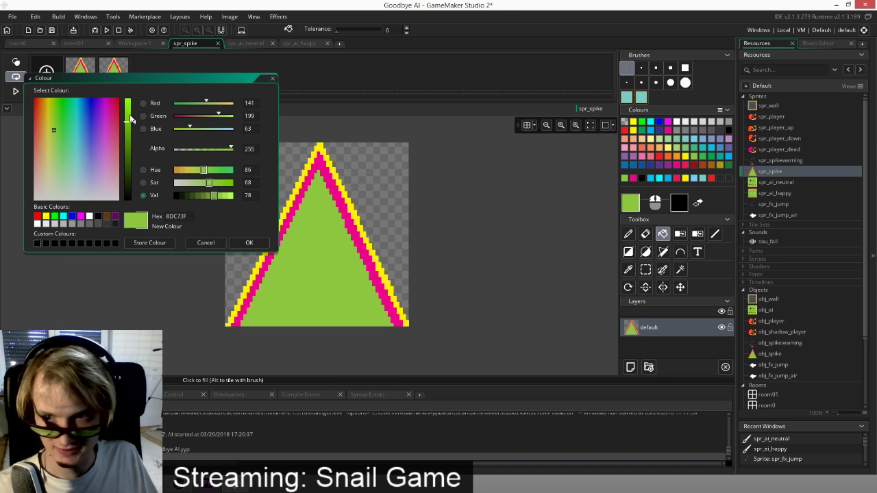
pyautogui.click(190, 184)
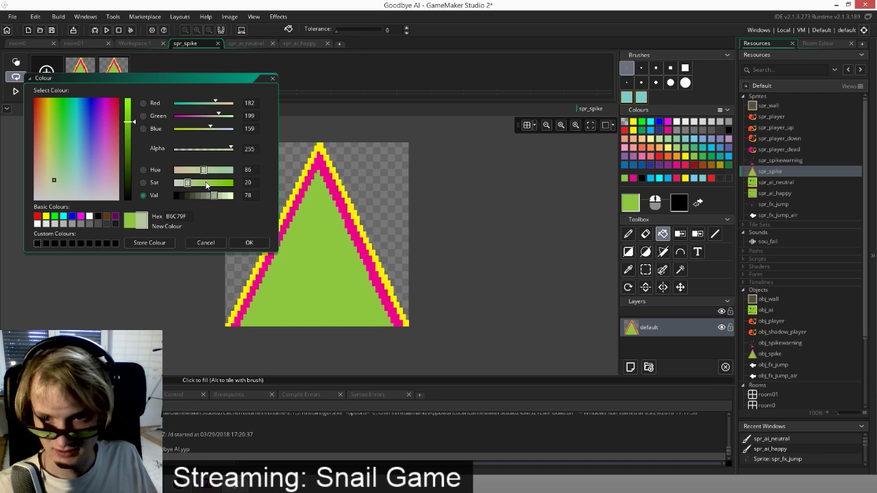
pyautogui.click(230, 197)
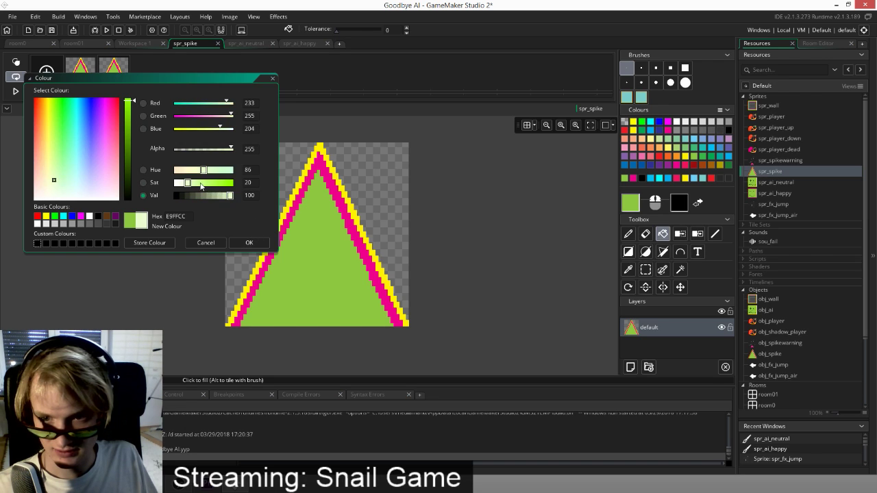
pyautogui.click(248, 243)
pyautogui.click(302, 246)
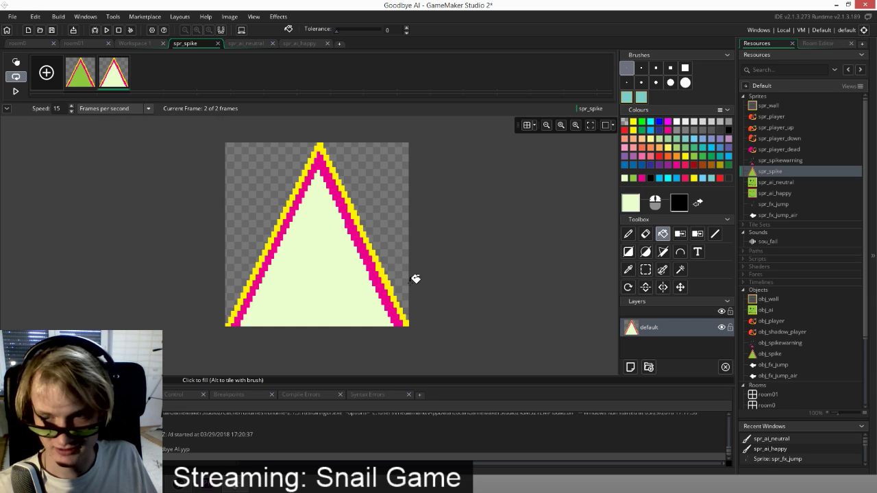
# Save the project and playtest the two-frame spikes in the first room, hopping the snail left to the floating ledge
pyautogui.click(52, 30)
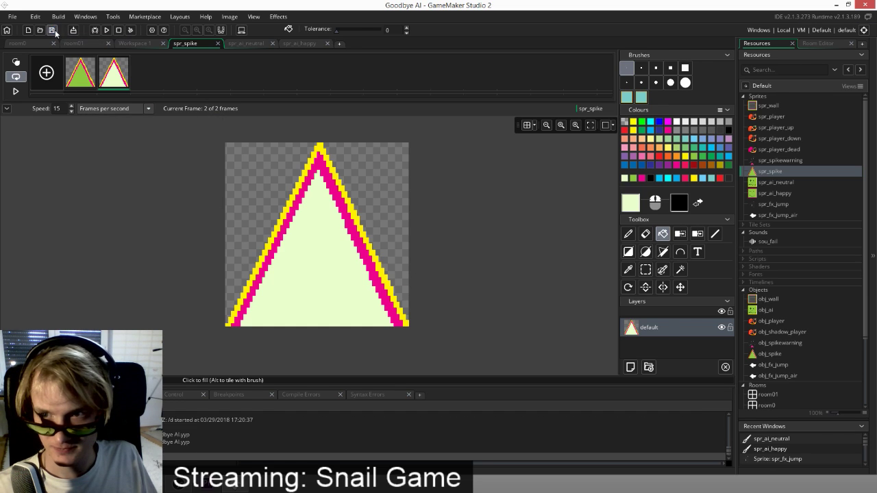
pyautogui.click(106, 30)
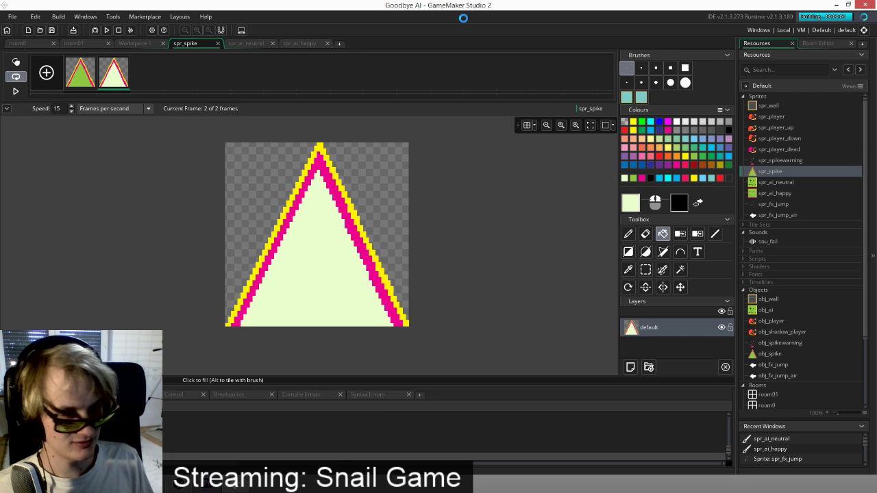
pyautogui.press('Left')
pyautogui.press('space')
pyautogui.press('space')
pyautogui.press('Right')
pyautogui.press('Left')
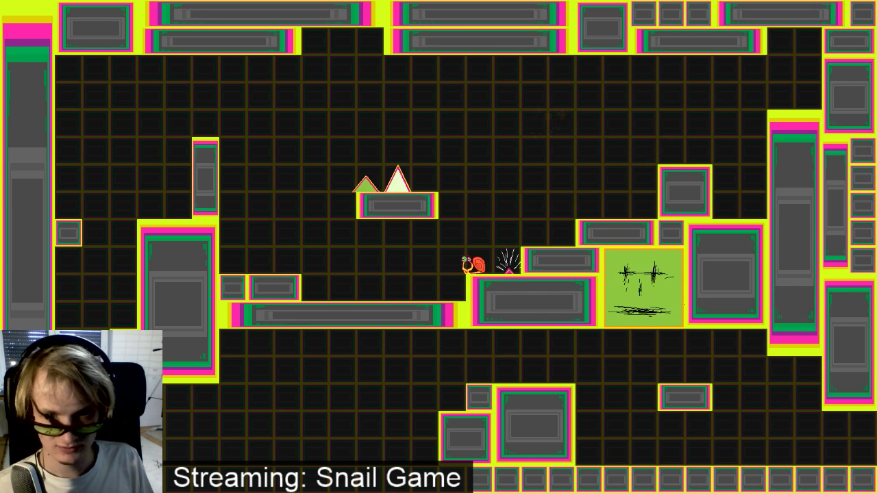
pyautogui.press('space')
pyautogui.press('Right')
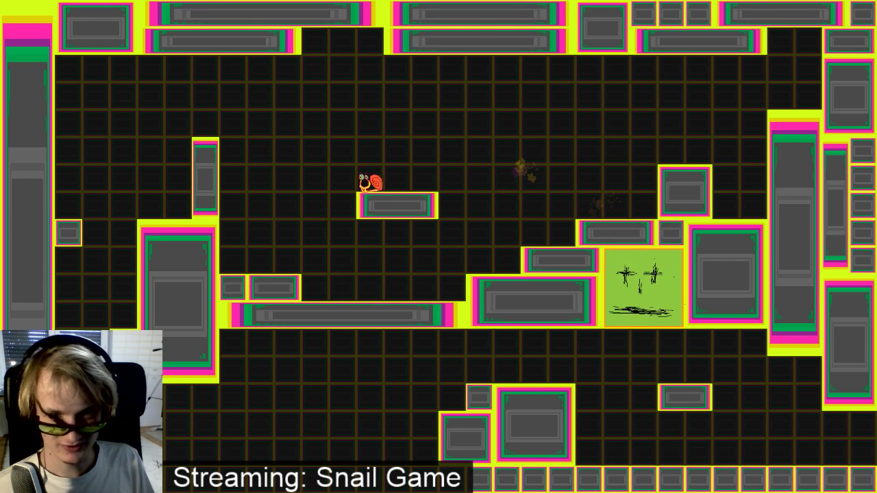
pyautogui.press('Escape')
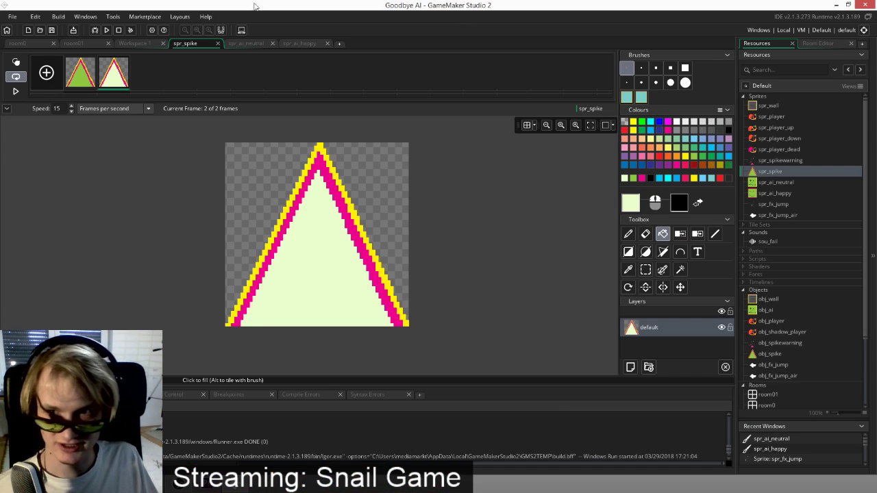
# Add an image_speed assignment below image_yscale in the Create event of obj_spike
pyautogui.doubleClick(751, 173)
pyautogui.scroll(-1, 771, 303)
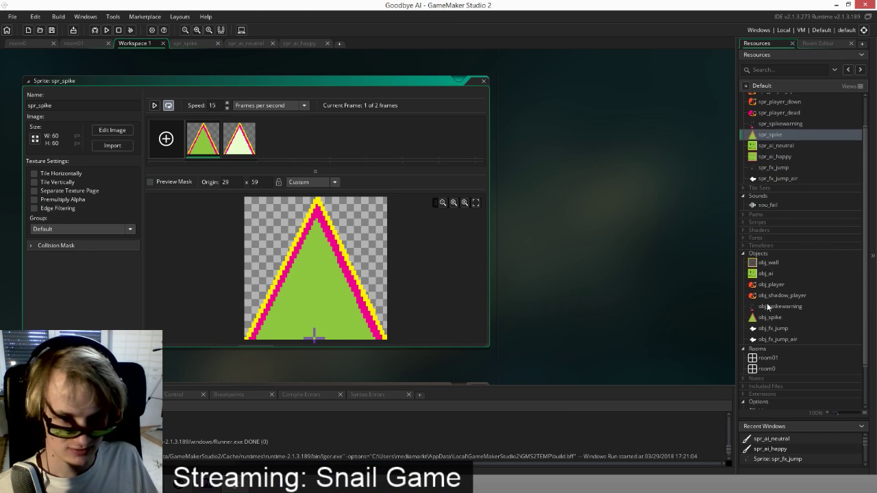
pyautogui.doubleClick(760, 317)
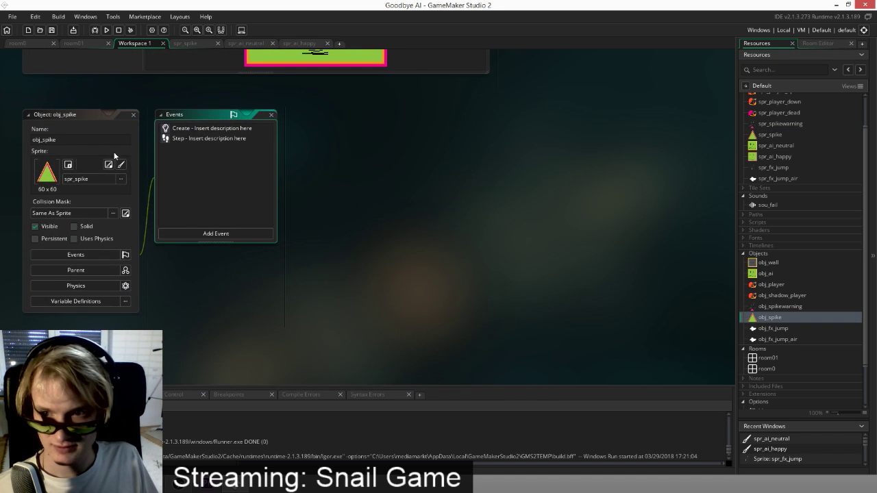
pyautogui.click(190, 131)
pyautogui.click(436, 161)
pyautogui.press('Return')
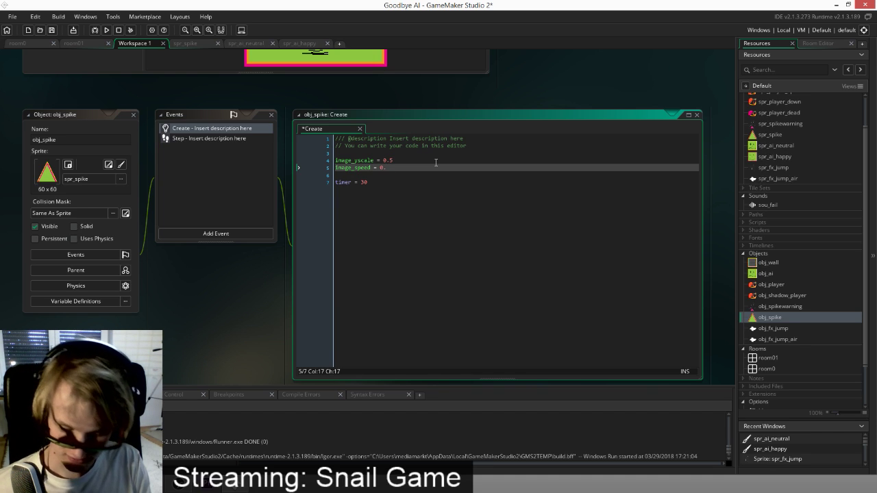
# Run the game and jump the snail left across the first room, past the pillar and toward the lower passage
pyautogui.press('F5')
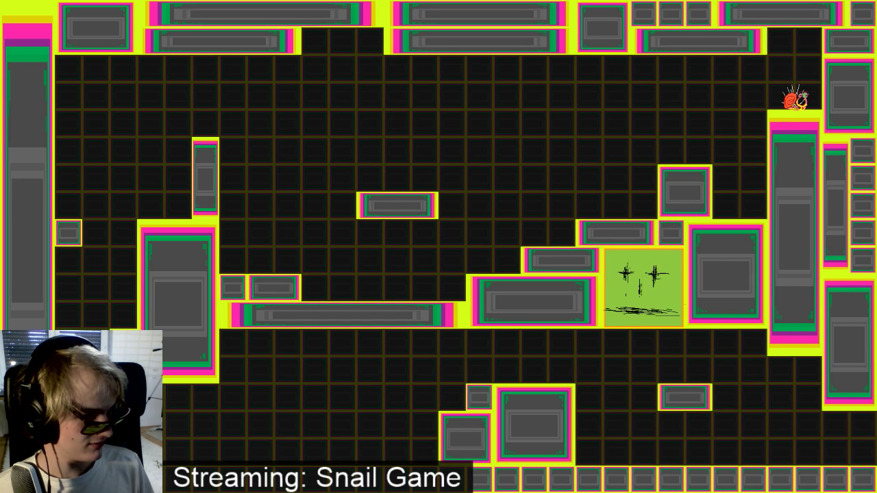
pyautogui.press('Left')
pyautogui.press('space')
pyautogui.press('space')
pyautogui.press('space')
pyautogui.press('space')
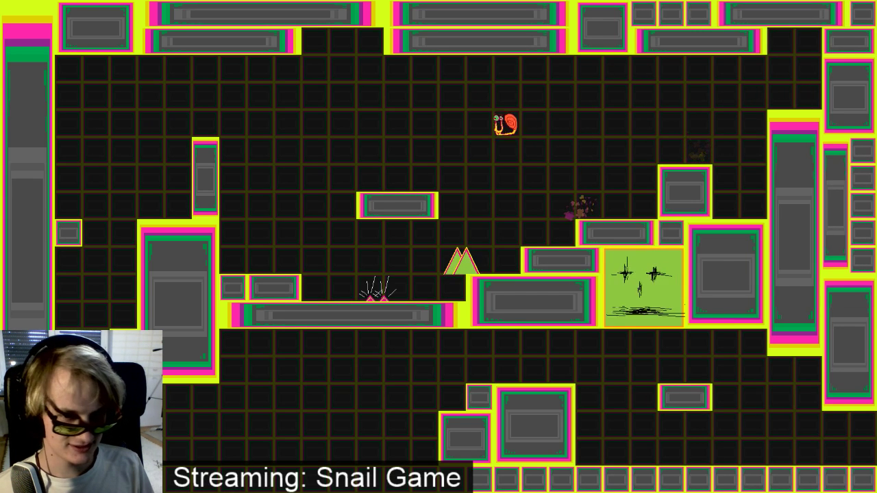
pyautogui.press('space')
pyautogui.press('space')
pyautogui.press('space')
pyautogui.press('space')
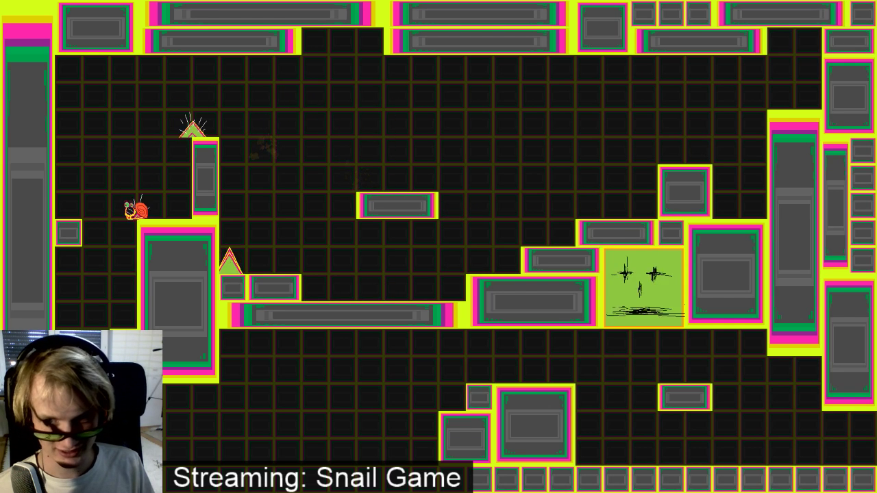
pyautogui.press('Right')
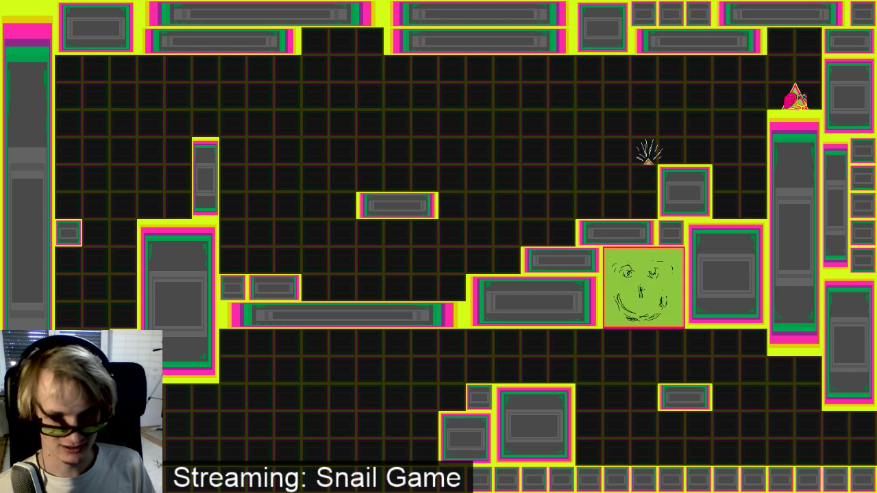
# Replay the first room, jumping left over the gaps and returning right through the lower passage to its small floating ledge
pyautogui.press('Left')
pyautogui.press('space')
pyautogui.press('space')
pyautogui.press('Right')
pyautogui.press('Left')
pyautogui.press('space')
pyautogui.press('Right')
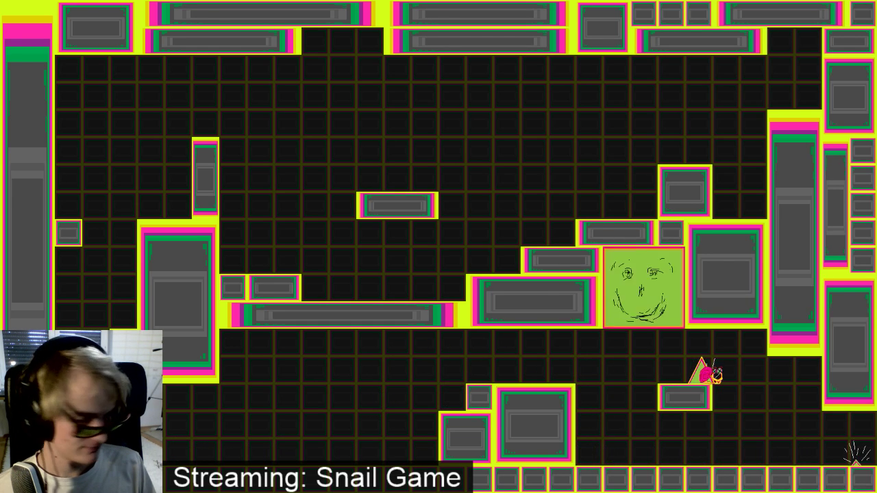
# Retry the first room's loop, and jump the snail over the lower passage's small floating ledge
pyautogui.press('Left')
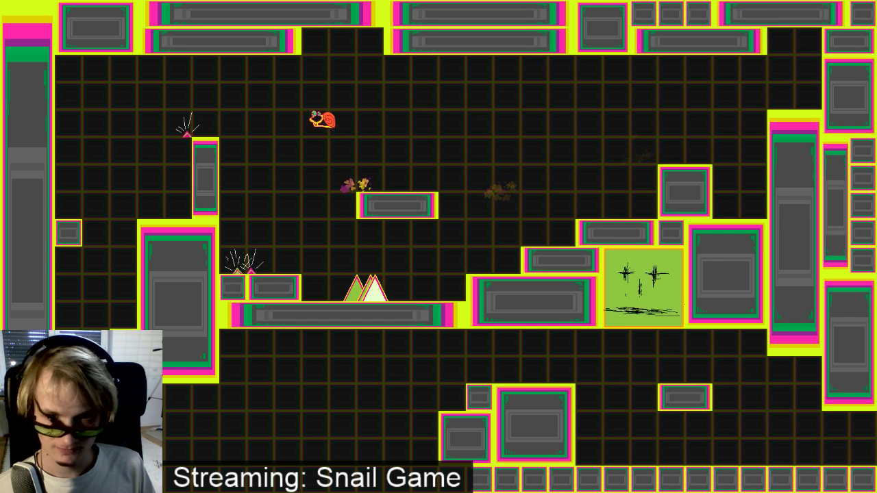
pyautogui.press('Right')
pyautogui.press('space')
pyautogui.press('space')
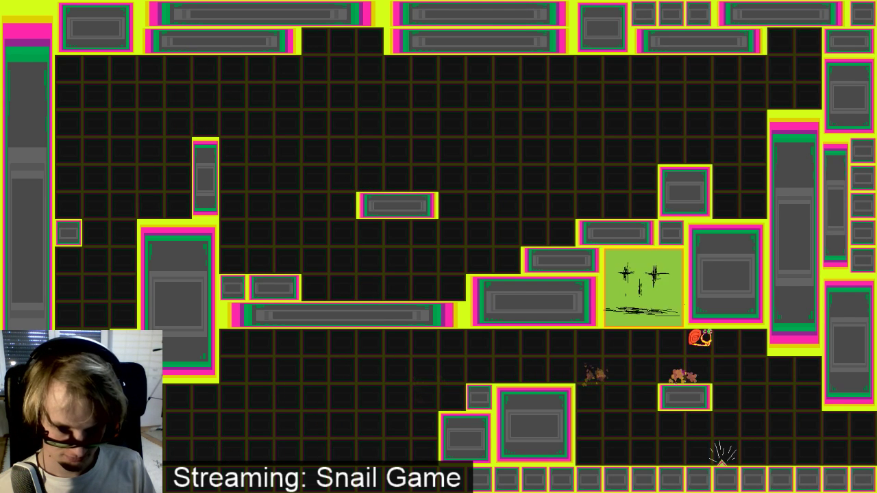
# Hop the snail back and forth between the small floating ledge and the large lower block to observe the spikes' flashing
pyautogui.press('Right')
pyautogui.press('space')
pyautogui.press('Left')
pyautogui.press('space')
pyautogui.press('Right')
pyautogui.press('space')
pyautogui.press('Left')
pyautogui.press('space')
pyautogui.press('Right')
pyautogui.press('space')
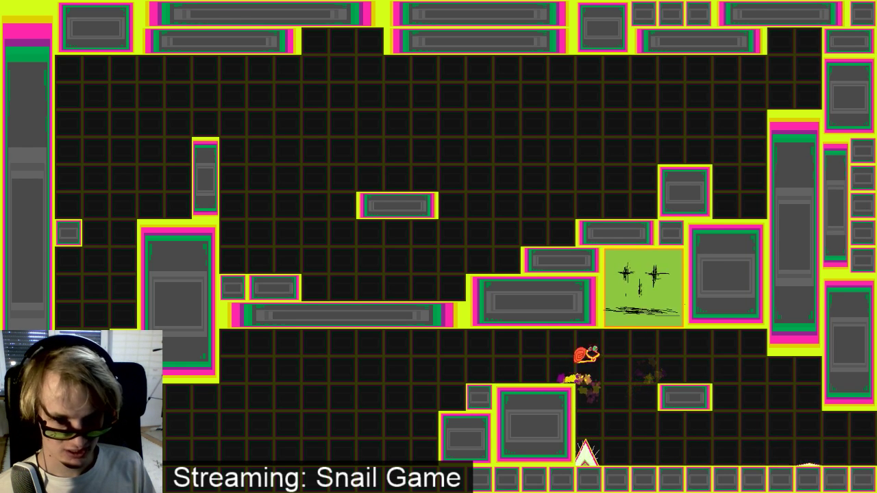
# Keep hopping the snail both ways across the gap in the lower passage, dodging the spikes on the floor
pyautogui.press('Left')
pyautogui.press('space')
pyautogui.press('Right')
pyautogui.press('space')
pyautogui.press('Left')
pyautogui.press('space')
pyautogui.press('Right')
pyautogui.press('space')
pyautogui.press('Left')
pyautogui.press('space')
pyautogui.press('Right')
pyautogui.press('space')
pyautogui.press('Left')
pyautogui.press('space')
pyautogui.press('Right')
pyautogui.press('space')
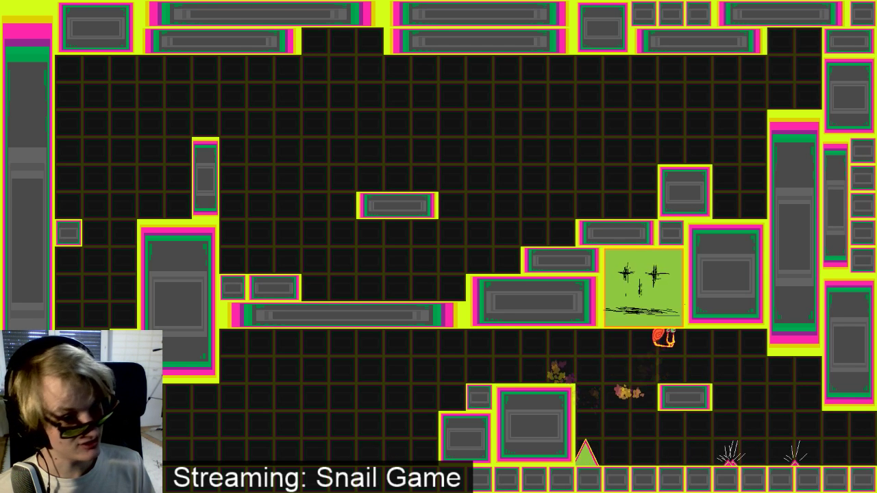
pyautogui.press('Left')
pyautogui.press('space')
pyautogui.press('Right')
pyautogui.press('space')
pyautogui.press('Left')
pyautogui.press('space')
pyautogui.press('Right')
pyautogui.press('space')
pyautogui.press('space')
pyautogui.press('Left')
pyautogui.press('space')
pyautogui.press('space')
pyautogui.press('Right')
pyautogui.press('space')
pyautogui.press('space')
pyautogui.press('Left')
pyautogui.press('space')
pyautogui.press('Right')
pyautogui.press('space')
pyautogui.press('Left')
pyautogui.press('Right')
# Replay the room from its start, jumping the snail left past the pillar and running right along the lower floor
pyautogui.press('Left')
pyautogui.press('space')
pyautogui.press('space')
pyautogui.press('space')
pyautogui.press('space')
pyautogui.press('Left')
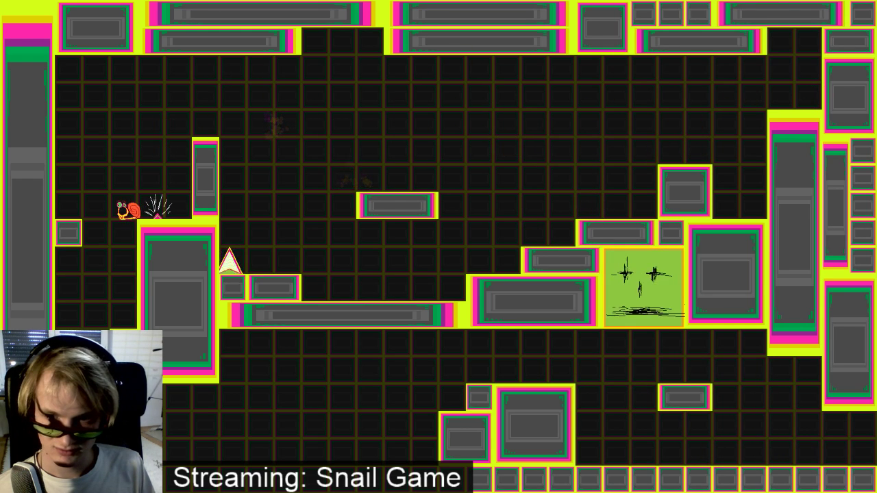
pyautogui.press('Right')
pyautogui.press('Up')
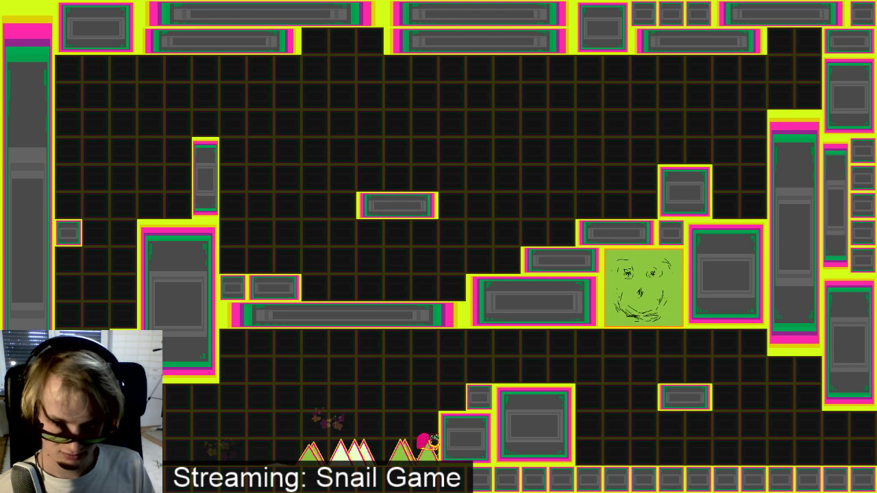
# Retry the route over the upper platforms and down the left shaft, heading right toward the stepped lower blocks
pyautogui.press('Left')
pyautogui.press('space')
pyautogui.press('space')
pyautogui.press('space')
pyautogui.press('space')
pyautogui.press('Left')
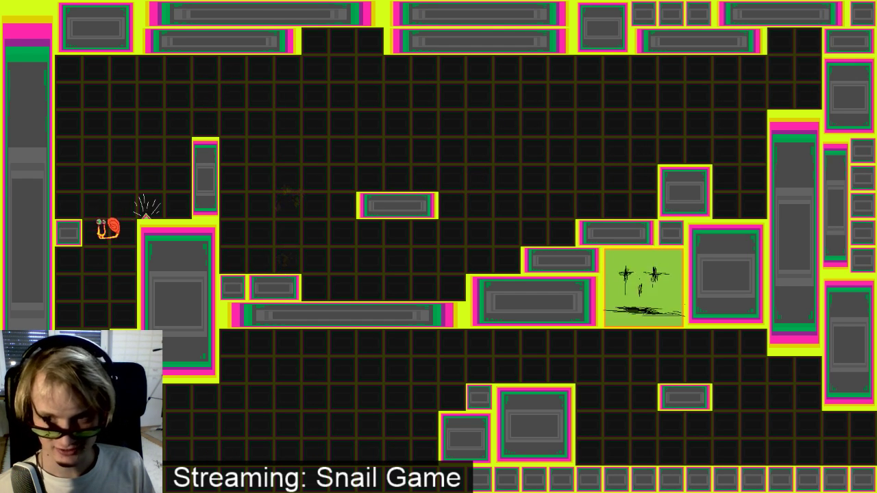
pyautogui.press('Right')
pyautogui.press('space')
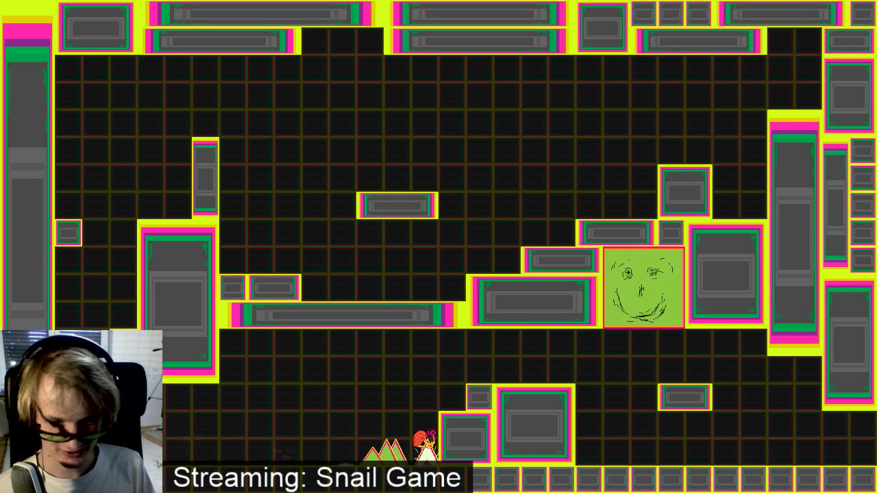
# Restart from the tall column, jump left over the central floating platform and the pillar, and return right along the bottom
pyautogui.press('Left')
pyautogui.press('Up')
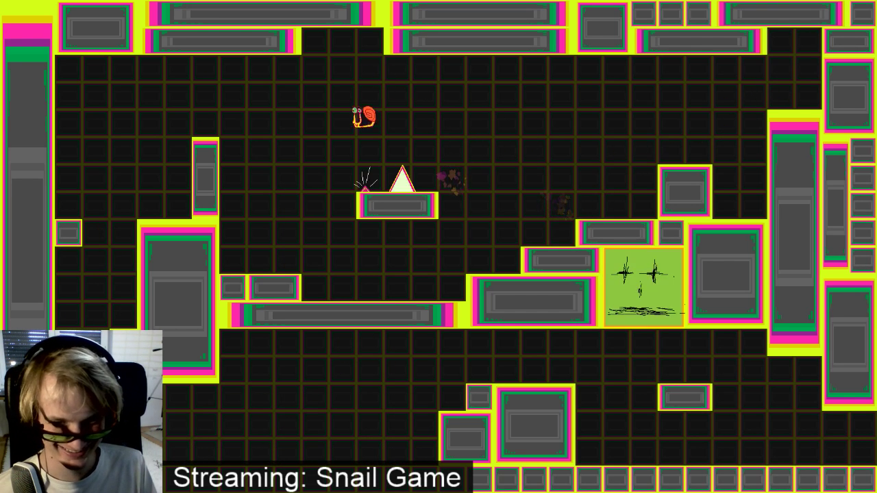
pyautogui.press('Right')
pyautogui.press('Left')
pyautogui.press('space')
pyautogui.press('Left')
pyautogui.press('space')
pyautogui.press('space')
pyautogui.press('space')
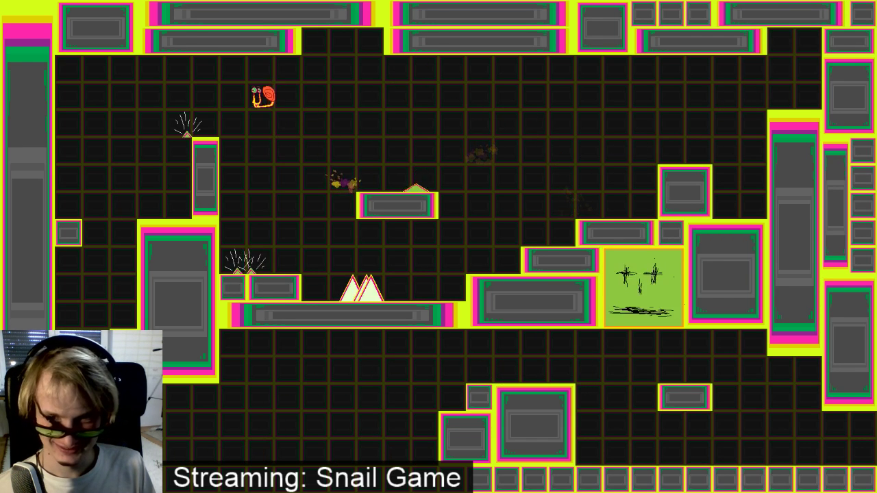
pyautogui.press('Right')
pyautogui.press('space')
pyautogui.press('space')
pyautogui.press('space')
pyautogui.press('space')
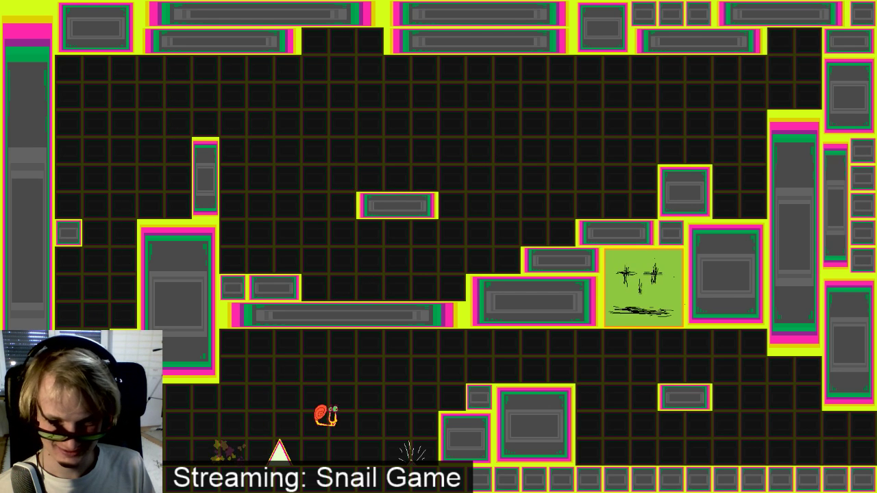
# Replay the upper route with repeated leftward jumps, and turn right to test the spikes in the lower part
pyautogui.press('Left')
pyautogui.press('space')
pyautogui.press('space')
pyautogui.press('Left')
pyautogui.press('space')
pyautogui.press('space')
pyautogui.press('space')
pyautogui.press('space')
pyautogui.press('Left')
pyautogui.press('Right')
pyautogui.press('space')
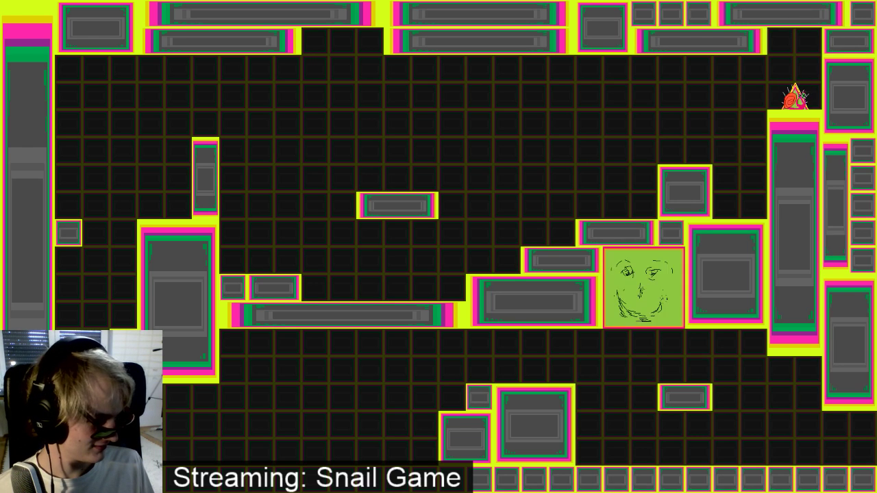
# Jump the snail from the tall column across to the left shaft and leap right over the lower floor's spikes
pyautogui.press('Left')
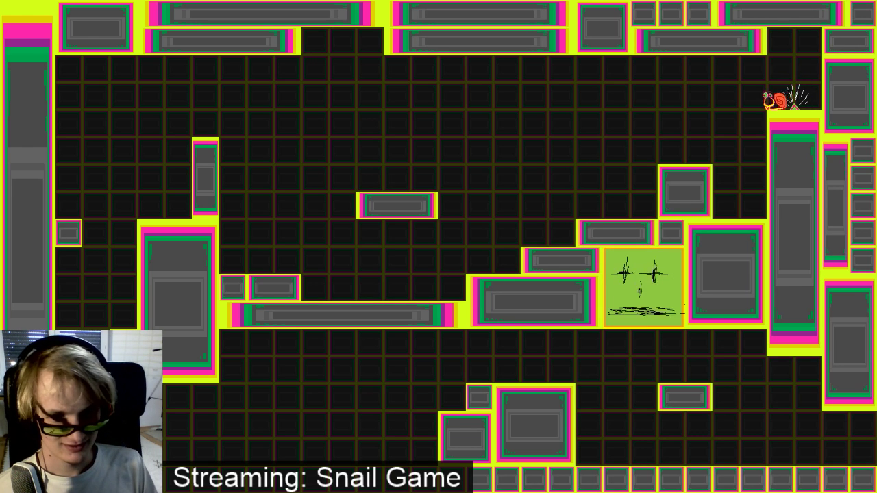
pyautogui.press('space')
pyautogui.press('space')
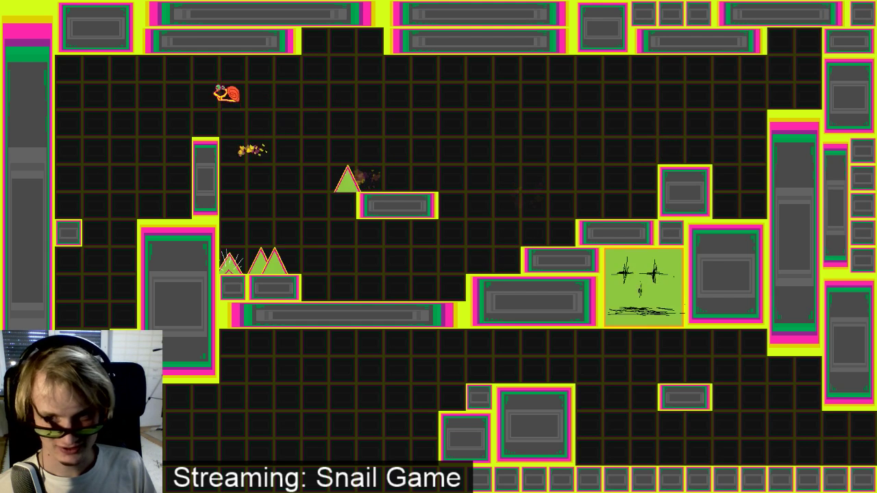
pyautogui.press('Right')
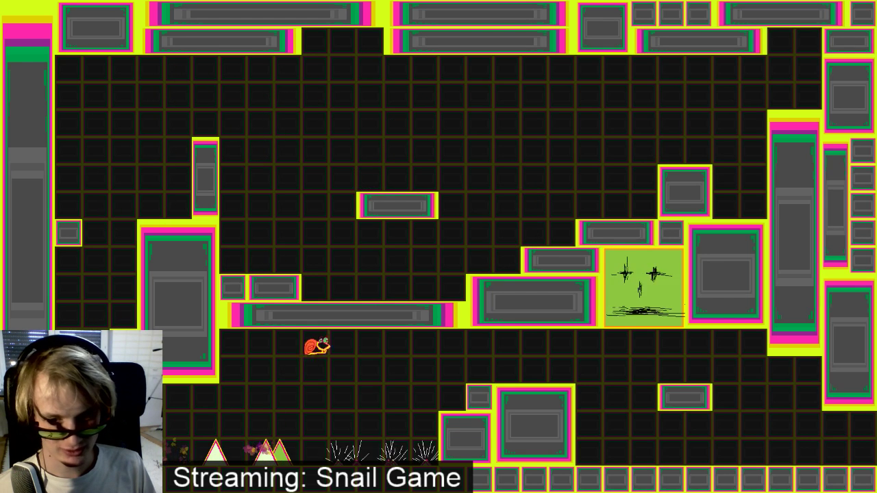
# Playtest the room again, clearing the central platform and pillar and dropping beside the small left-wall block into the lower passage
pyautogui.press('Left')
pyautogui.press('space')
pyautogui.press('space')
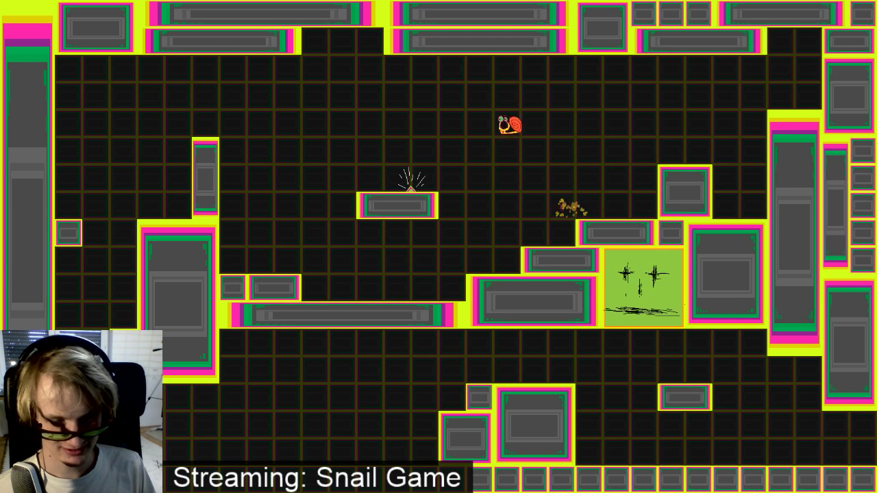
pyautogui.press('space')
pyautogui.press('space')
pyautogui.press('Right')
pyautogui.press('Left')
pyautogui.press('space')
pyautogui.press('space')
pyautogui.press('space')
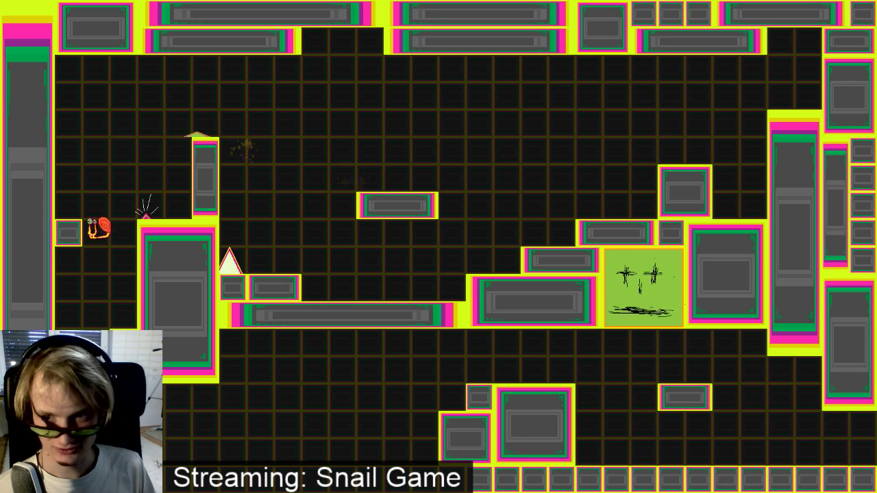
pyautogui.press('Right')
pyautogui.press('Up')
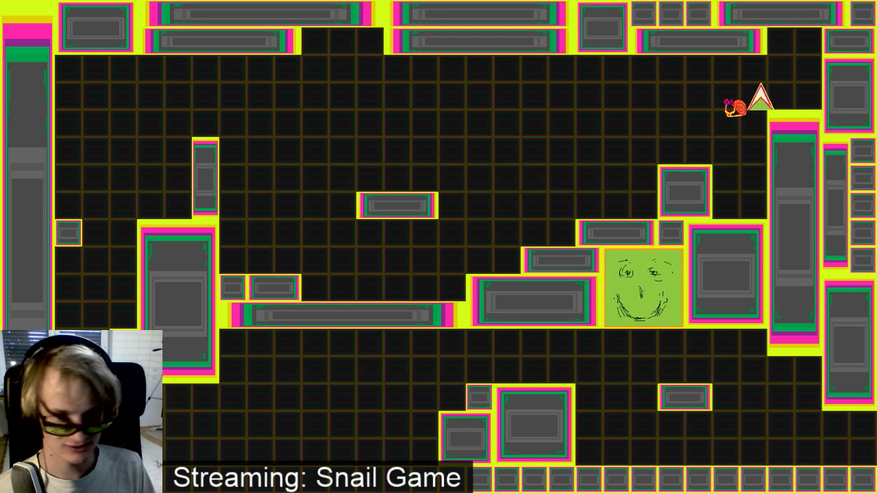
# Run another attempt, leaping left over the central platform and the pillar and turning right at the far wall
pyautogui.press('Left')
pyautogui.press('space')
pyautogui.press('space')
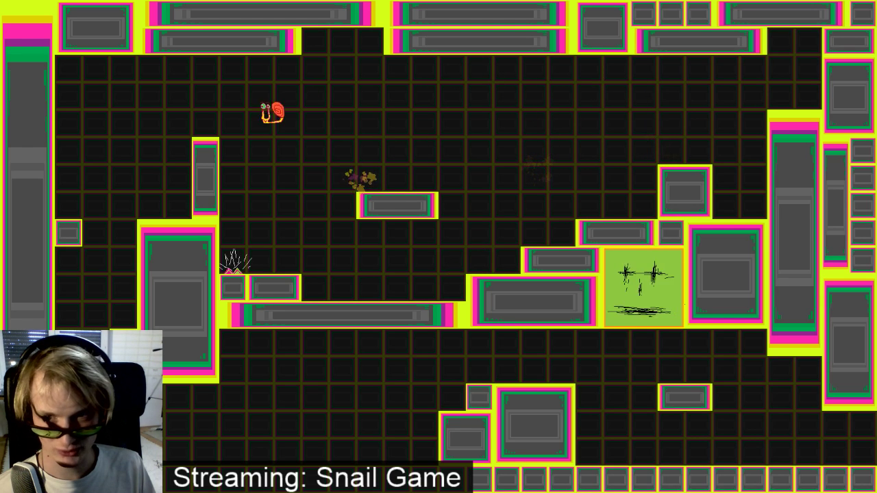
pyautogui.press('space')
pyautogui.press('Right')
pyautogui.press('Up')
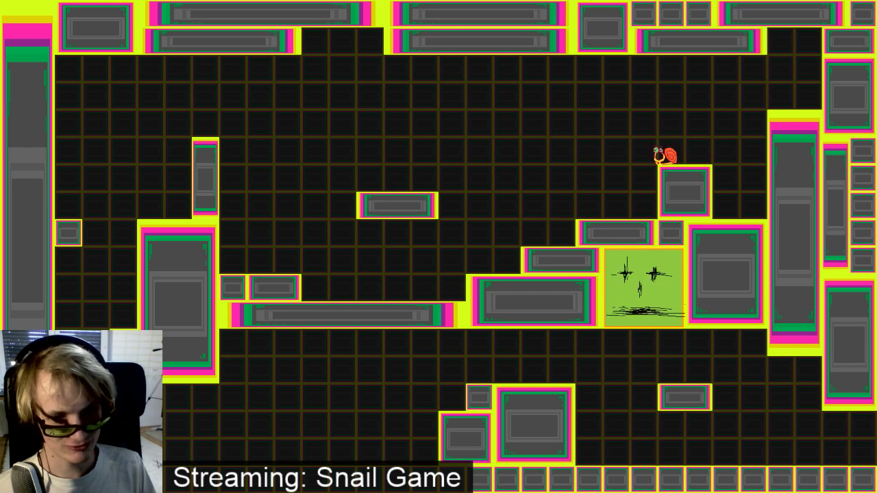
# Jump left past the pillar, drop down the shaft and leap right over the stepped blocks in the lower passage
pyautogui.press('Left')
pyautogui.press('Left')
pyautogui.press('space')
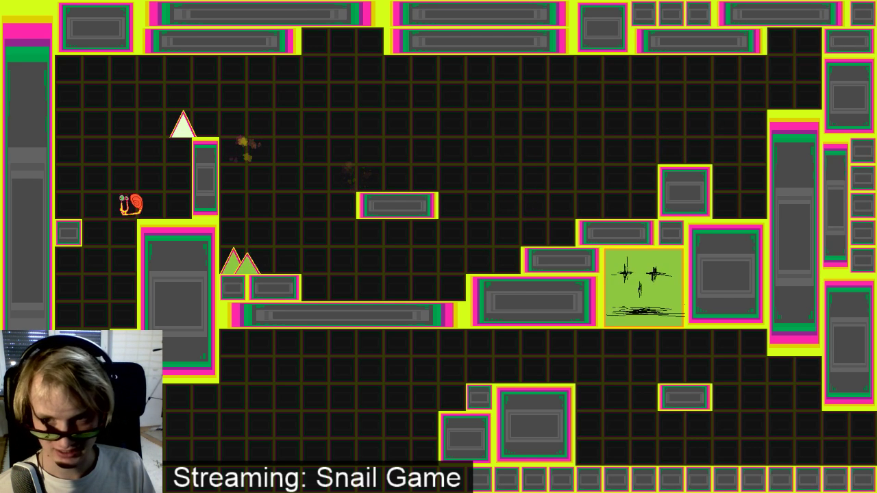
pyautogui.press('Right')
pyautogui.press('space')
pyautogui.press('space')
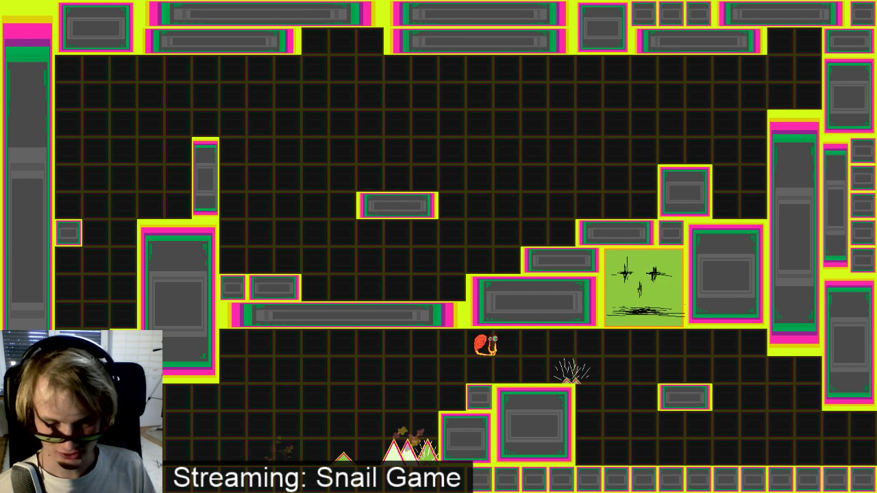
# Make one last run left through the room, and quit the game
pyautogui.press('Left')
pyautogui.press('space')
pyautogui.press('space')
pyautogui.press('space')
pyautogui.press('space')
pyautogui.press('Left')
pyautogui.press('Escape')
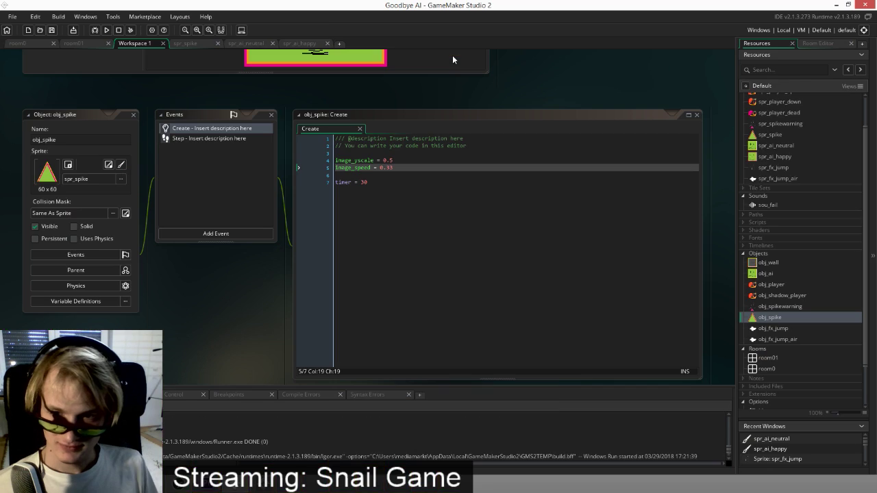
# Save the project, and fill the background of spr_ai_neutral's first frame with teal green
pyautogui.click(56, 31)
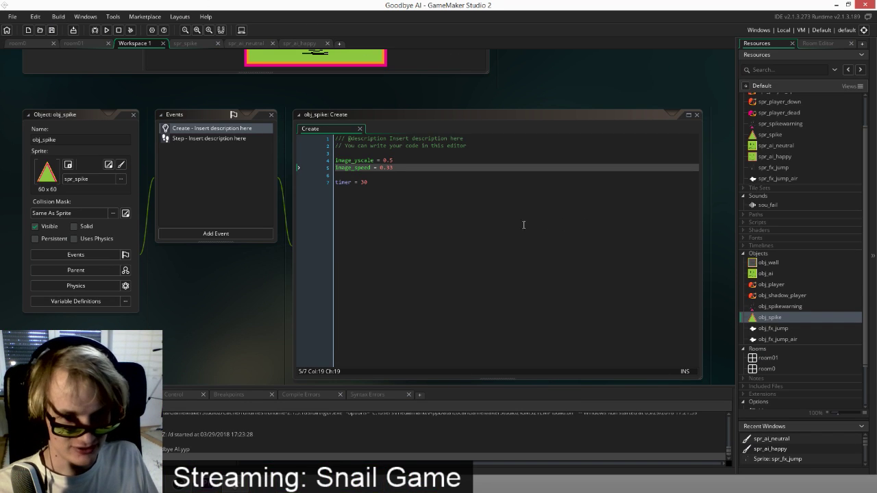
pyautogui.scroll(4, 557, 285)
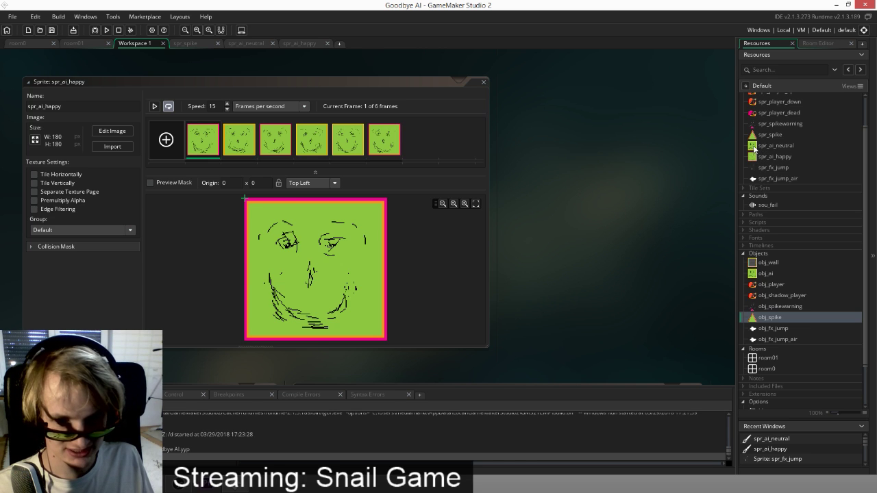
pyautogui.doubleClick(755, 146)
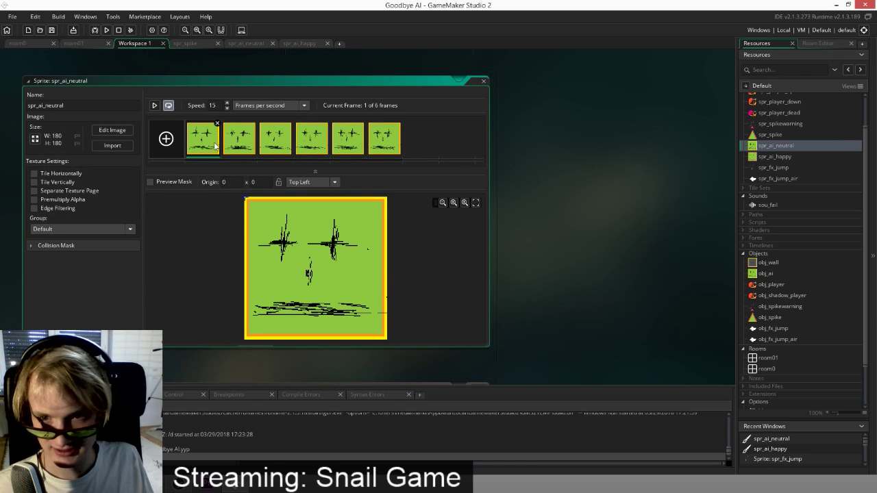
pyautogui.doubleClick(217, 146)
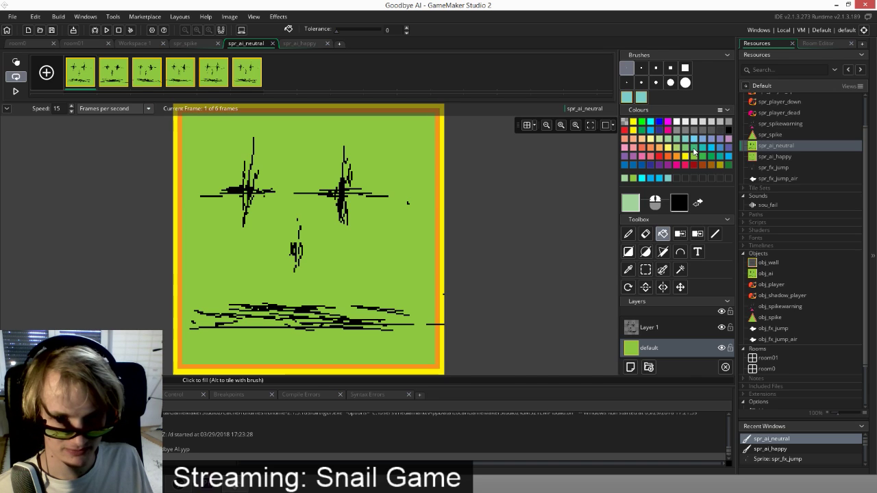
pyautogui.click(419, 222)
# Fill the face background of frame 3 with light yellow-green, frame 5 with pale green and frame 6 with bright green
pyautogui.click(148, 82)
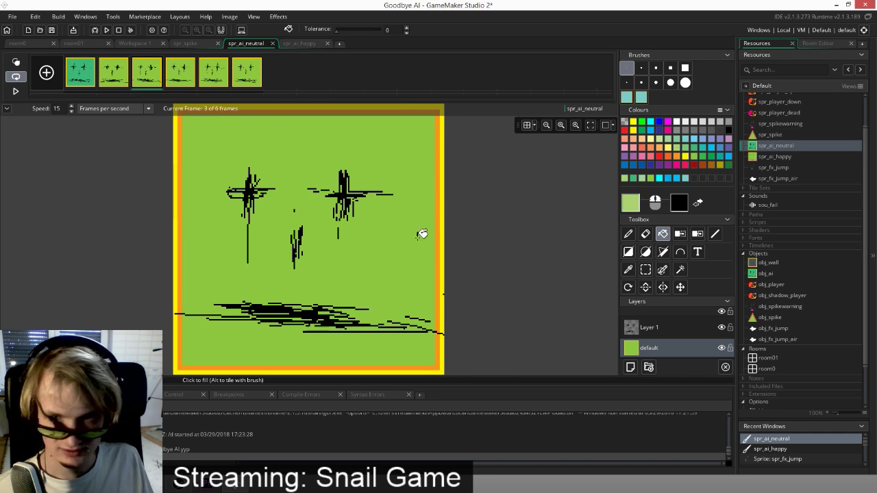
pyautogui.click(426, 229)
pyautogui.click(211, 81)
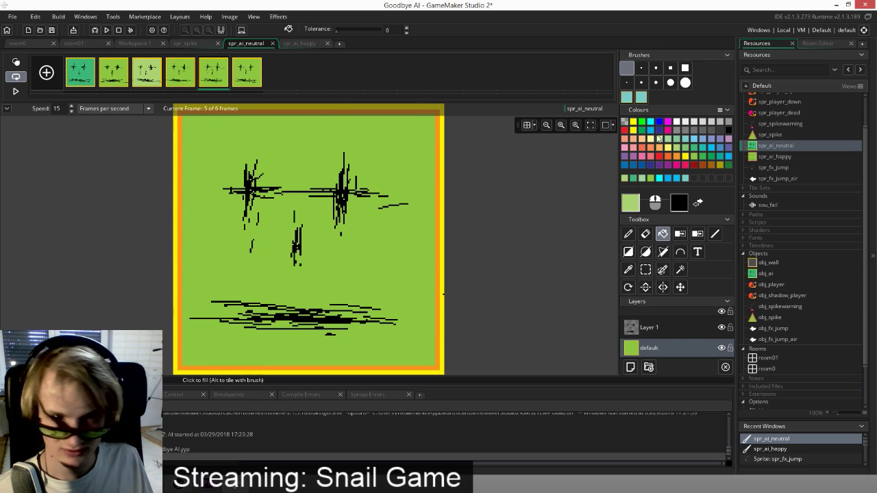
pyautogui.click(399, 245)
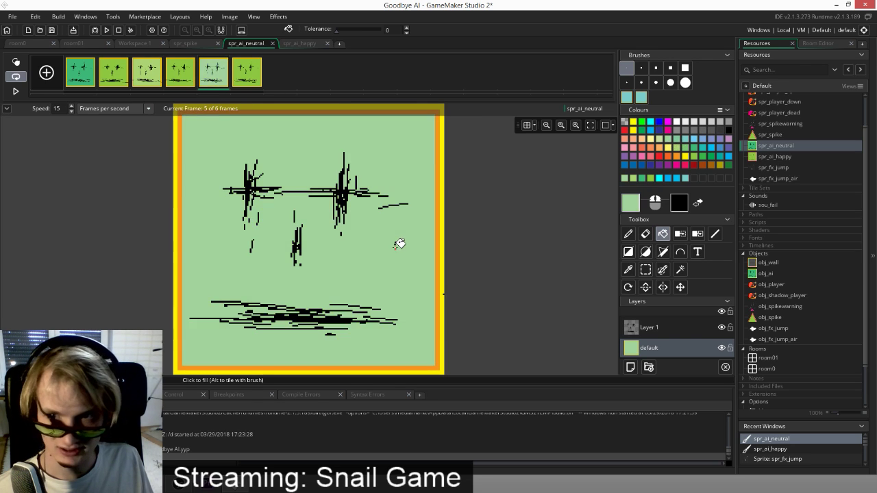
pyautogui.click(249, 81)
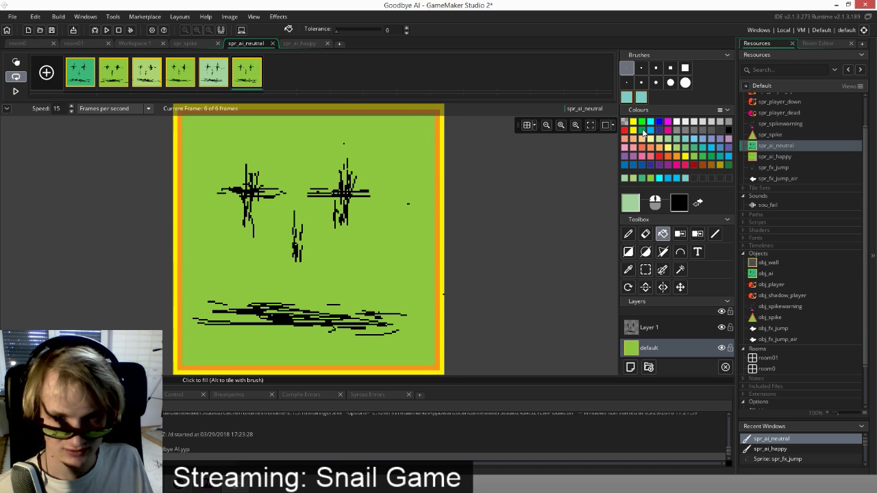
pyautogui.click(420, 238)
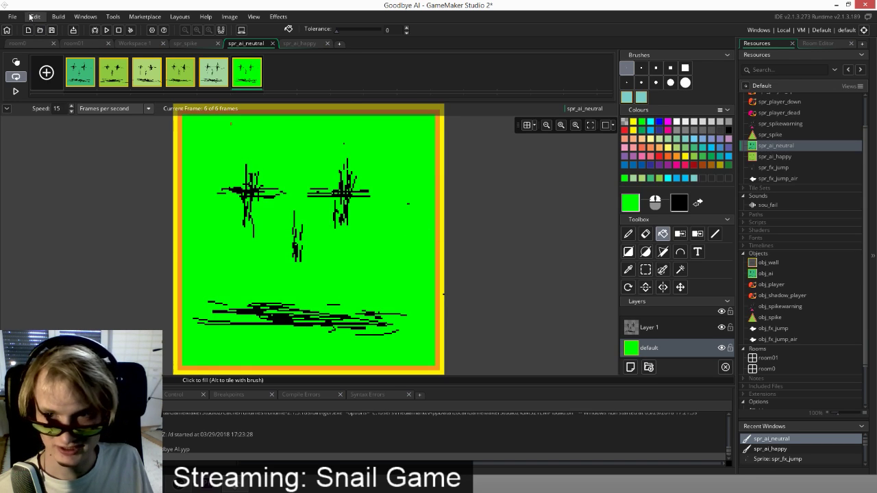
# Run the game and jump the snail left to check the neutral AI face's changing greens, and quit
pyautogui.click(106, 29)
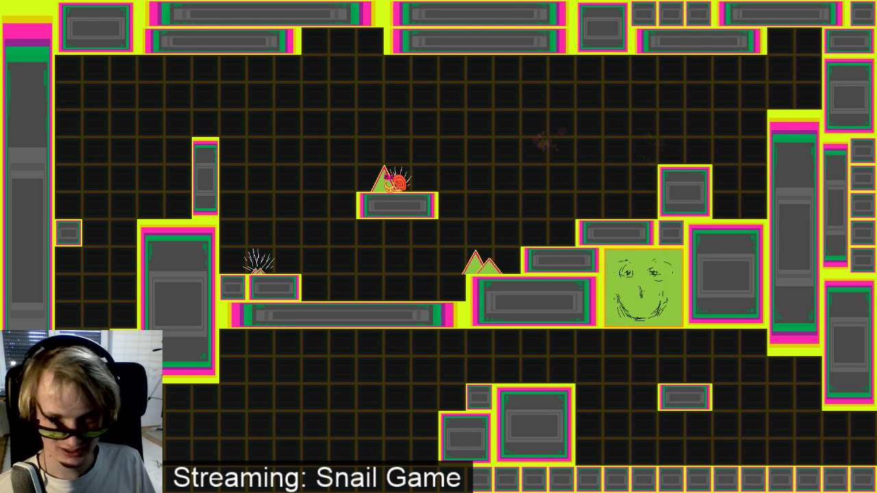
pyautogui.press('Left')
pyautogui.press('space')
pyautogui.press('space')
pyautogui.press('space')
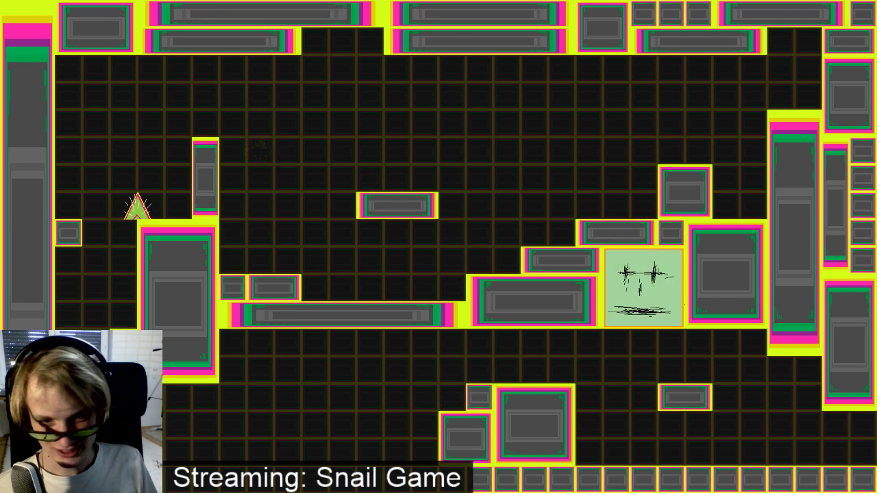
pyautogui.press('Escape')
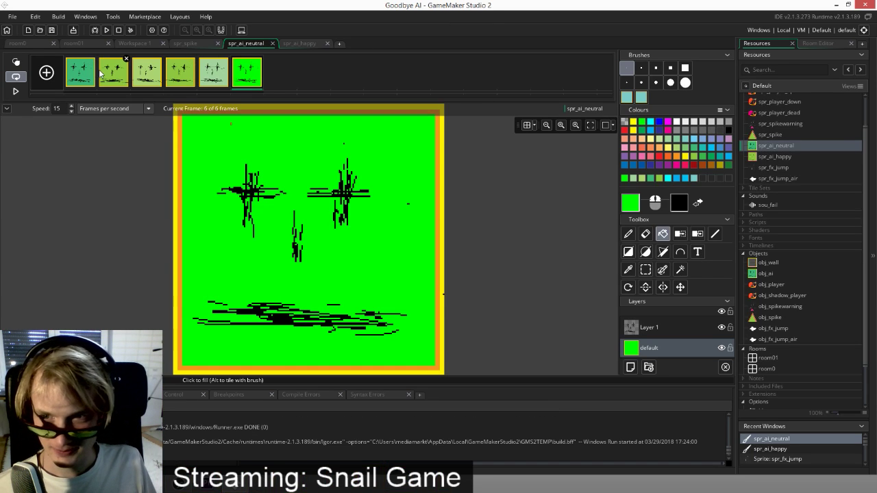
# Sample frame 2's green, reduce its saturation to 40 and brighten it, and fill frame 2's face background with it
pyautogui.click(111, 75)
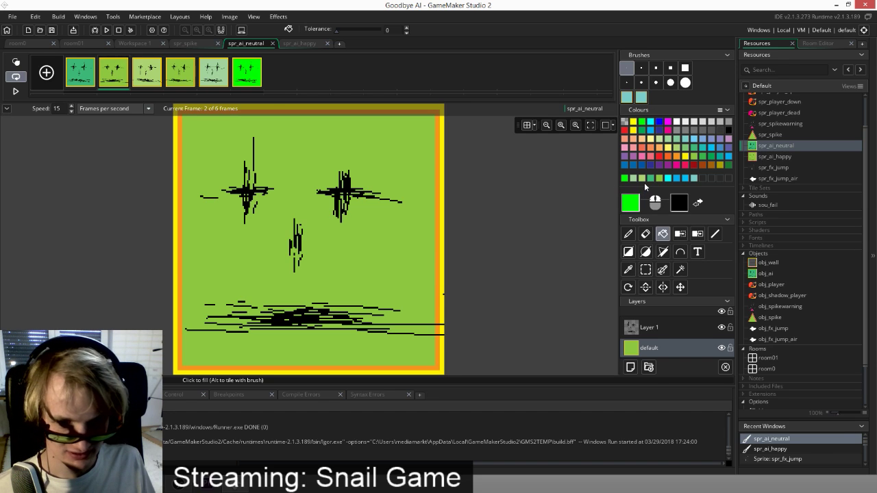
pyautogui.click(629, 270)
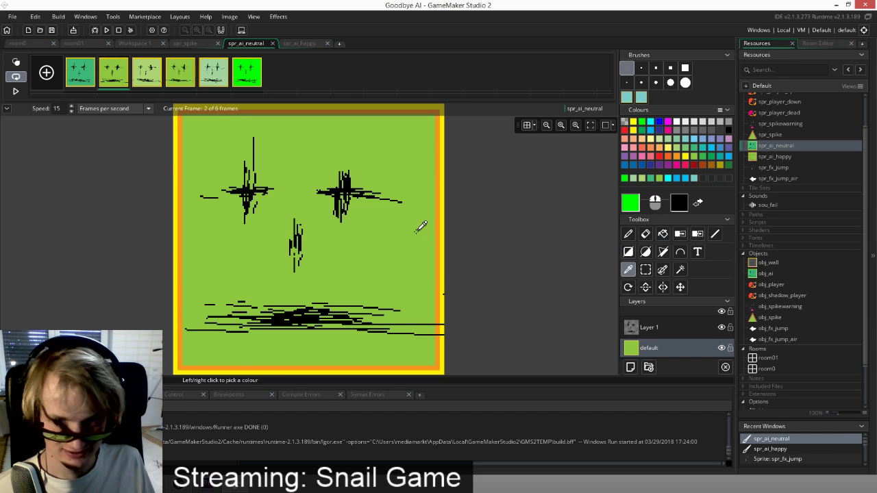
pyautogui.click(632, 204)
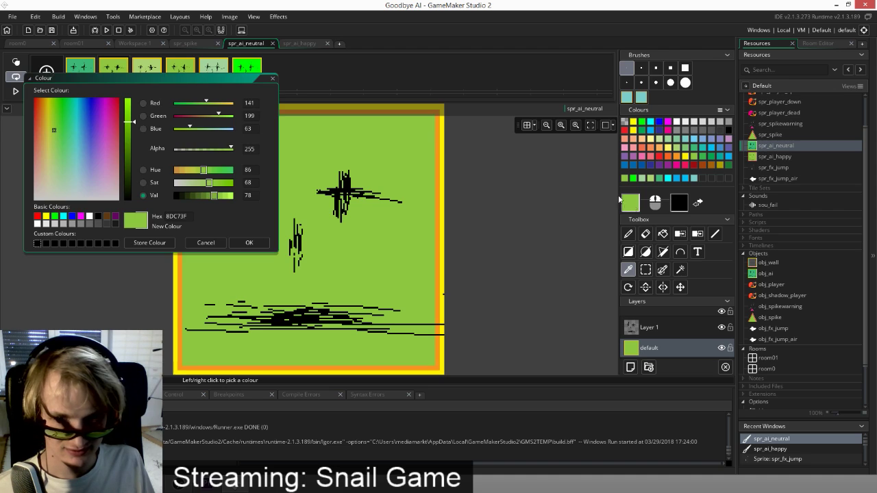
pyautogui.click(197, 183)
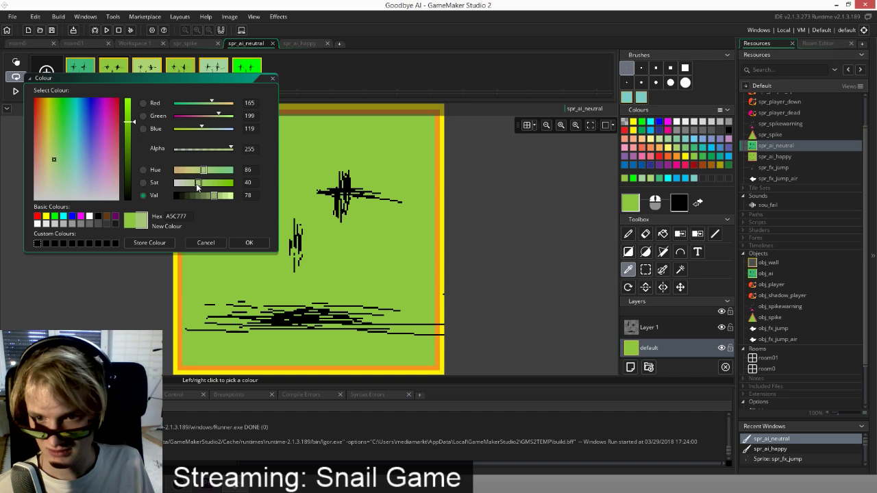
pyautogui.click(219, 195)
pyautogui.click(252, 242)
pyautogui.click(663, 234)
pyautogui.click(372, 245)
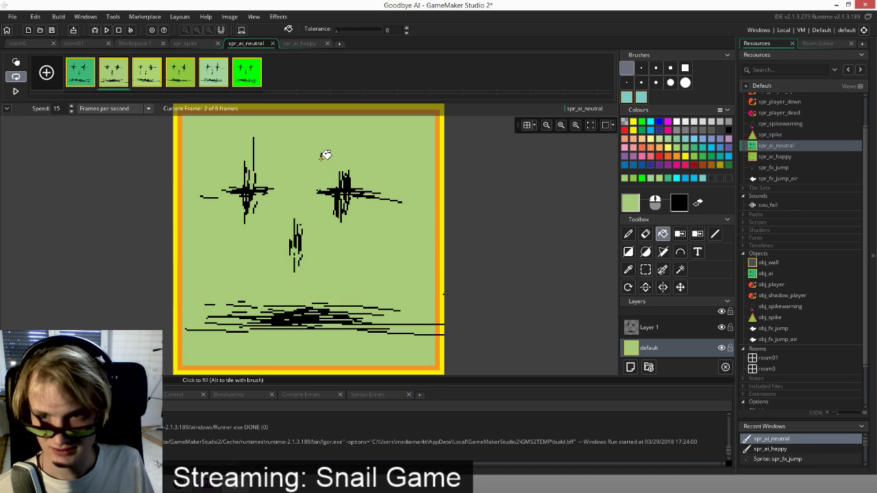
# Fill the face backgrounds of frames 1, 5 and 6 with the same muted light green
pyautogui.click(80, 73)
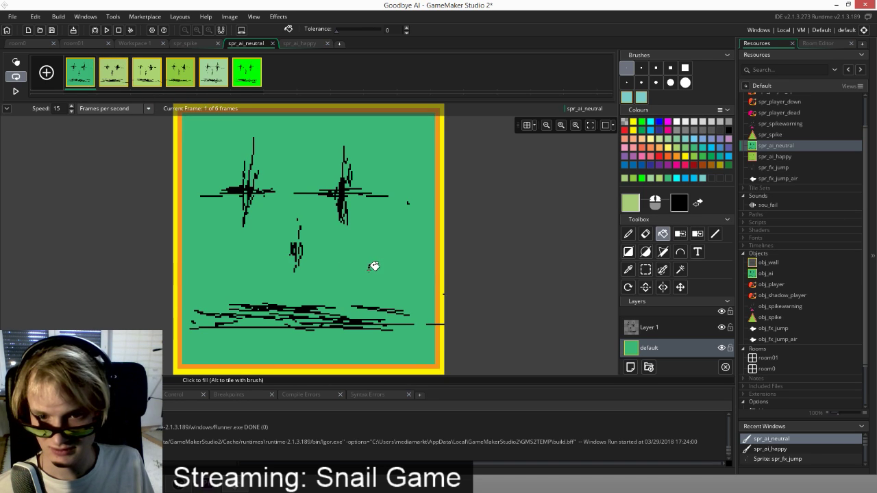
pyautogui.click(373, 266)
pyautogui.click(179, 73)
pyautogui.click(216, 81)
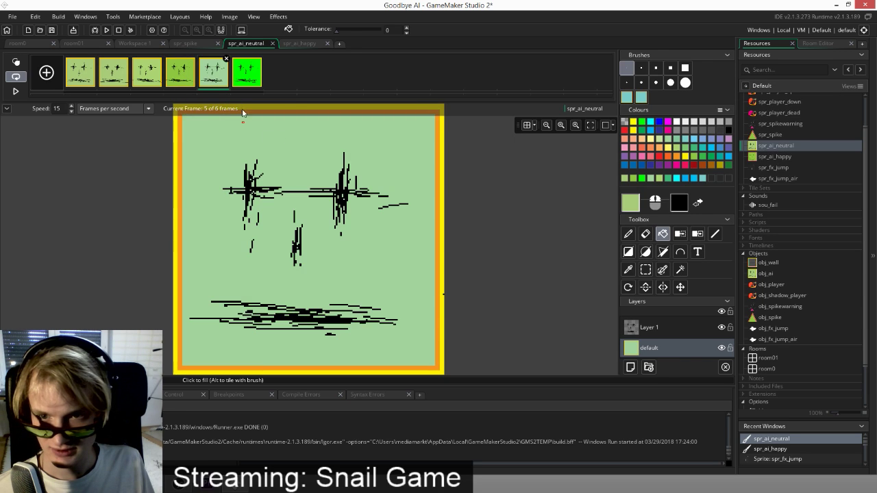
pyautogui.click(247, 73)
pyautogui.click(261, 134)
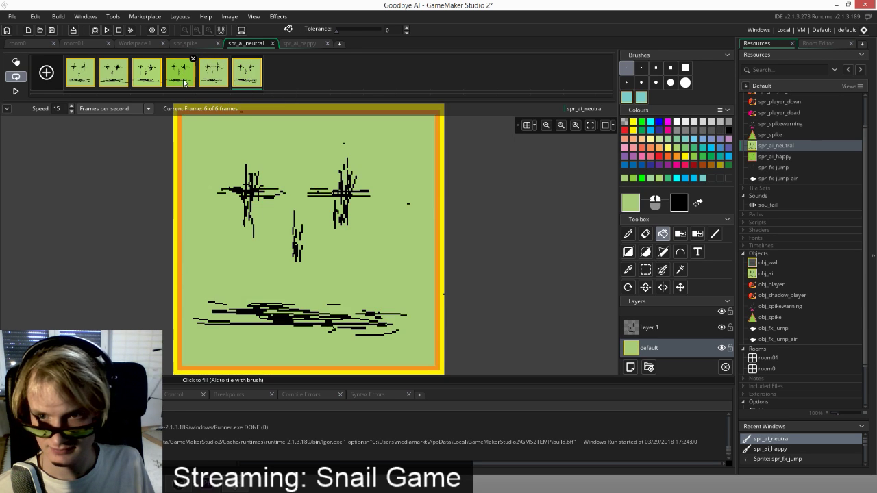
# Sample frame 4's darker green, fill the face backgrounds of frames 2 and 6 with it, and save the project
pyautogui.click(147, 74)
pyautogui.click(180, 73)
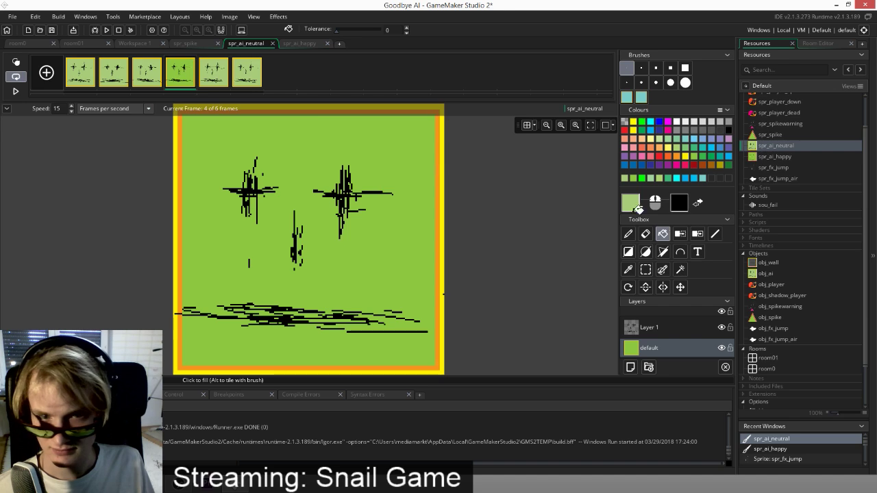
pyautogui.click(629, 270)
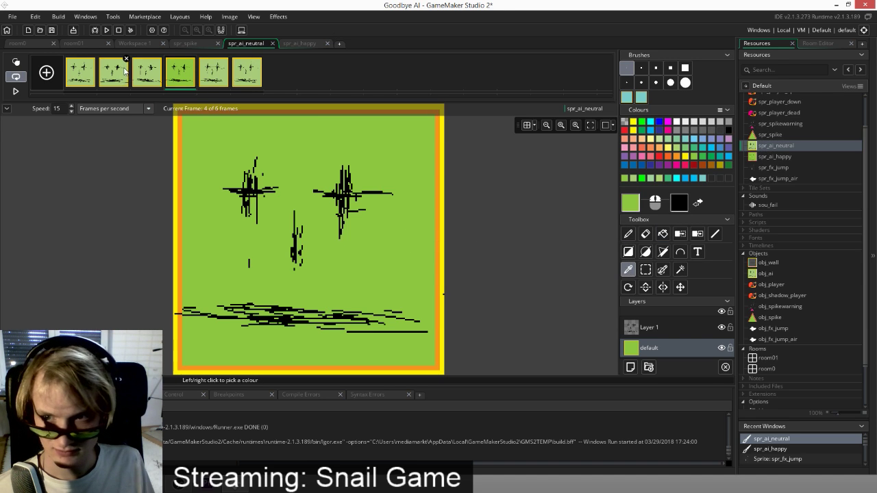
pyautogui.click(124, 72)
pyautogui.click(662, 234)
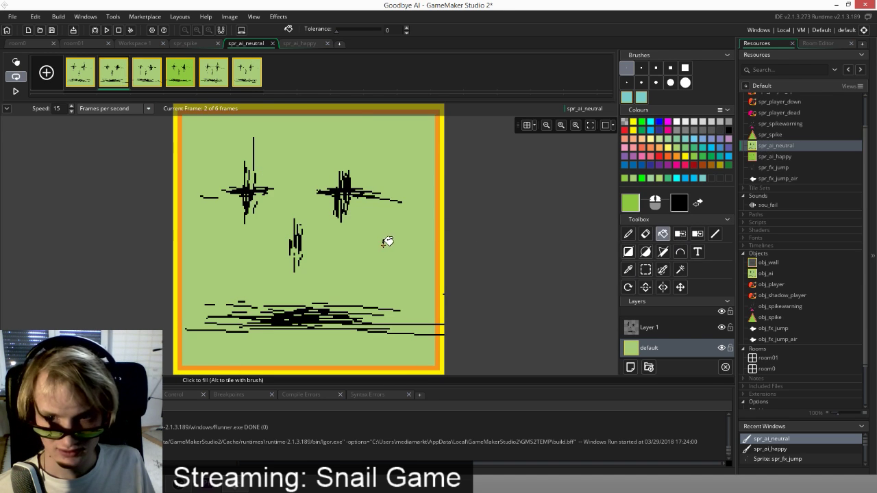
pyautogui.click(388, 241)
pyautogui.click(258, 63)
pyautogui.click(385, 230)
pyautogui.click(51, 30)
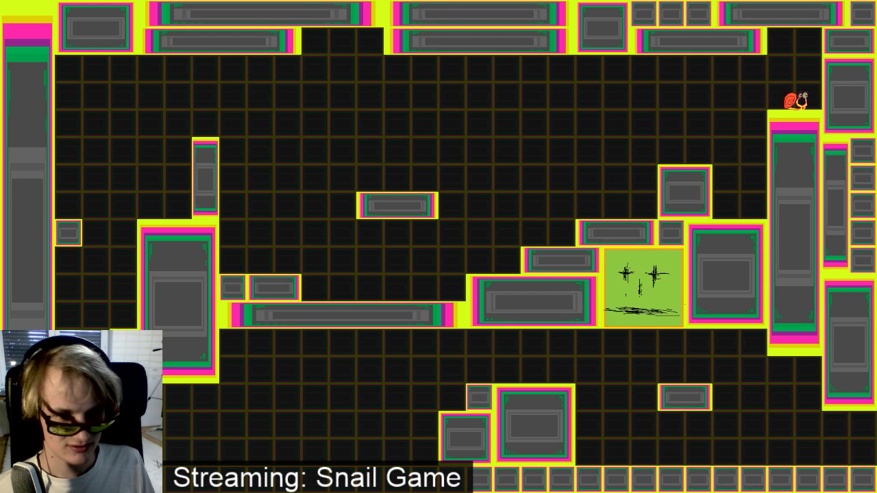
# Run the game and jump the snail left across the room and back right to check the neutral face's flicker
pyautogui.press('Left')
pyautogui.press('space')
pyautogui.press('space')
pyautogui.press('space')
pyautogui.press('space')
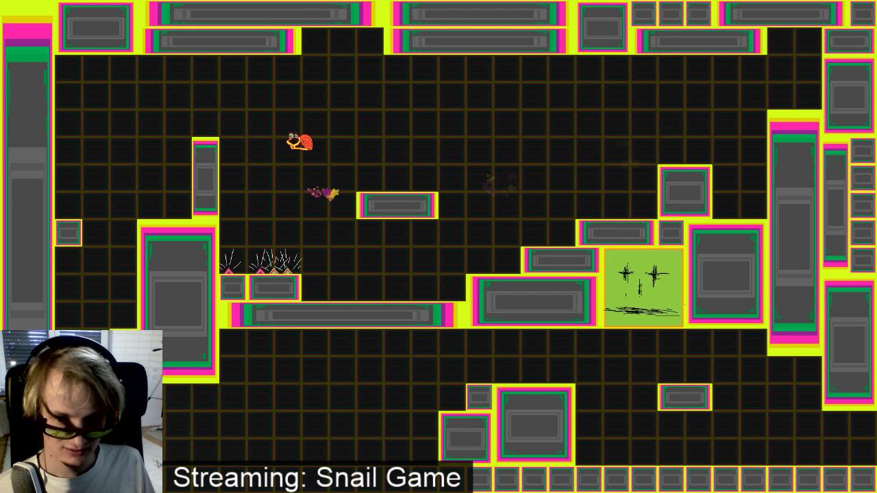
pyautogui.press('Right')
pyautogui.press('space')
pyautogui.press('space')
pyautogui.press('space')
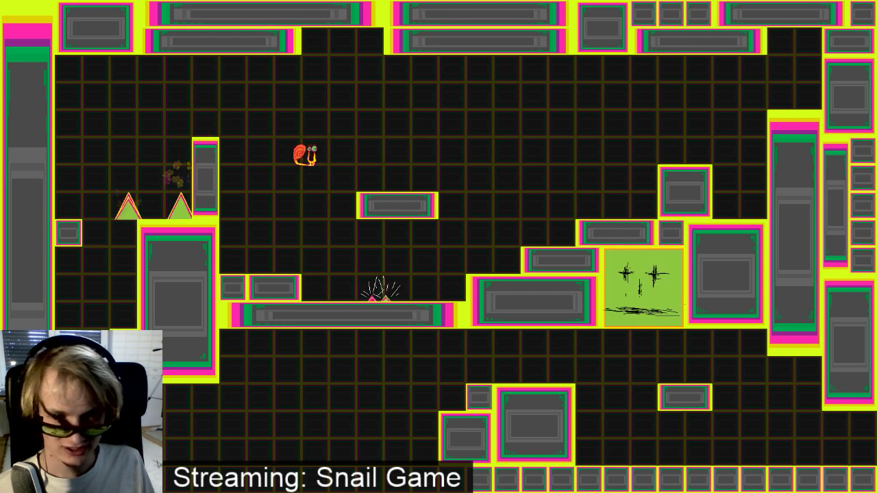
pyautogui.press('space')
pyautogui.press('space')
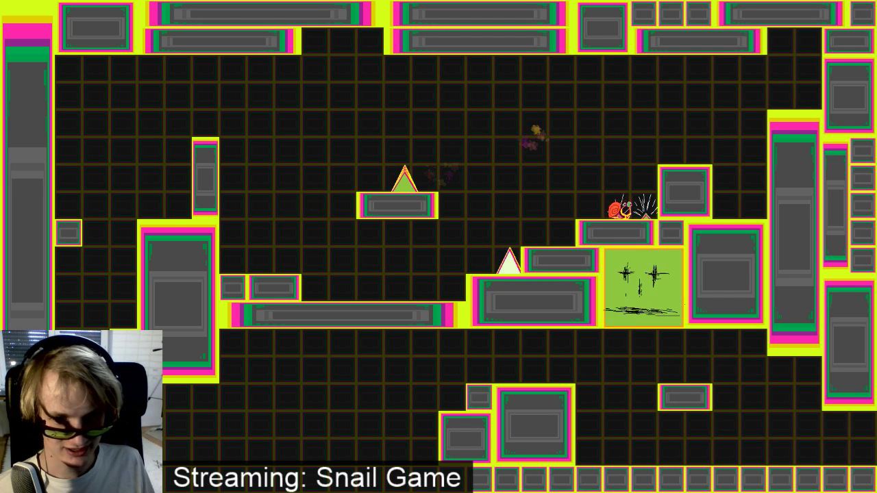
# Jump the snail left over the upper platforms and down to the spiked floor to check the happy face, and quit
pyautogui.press('Left')
pyautogui.press('space')
pyautogui.press('space')
pyautogui.press('space')
pyautogui.press('space')
pyautogui.press('Right')
pyautogui.press('space')
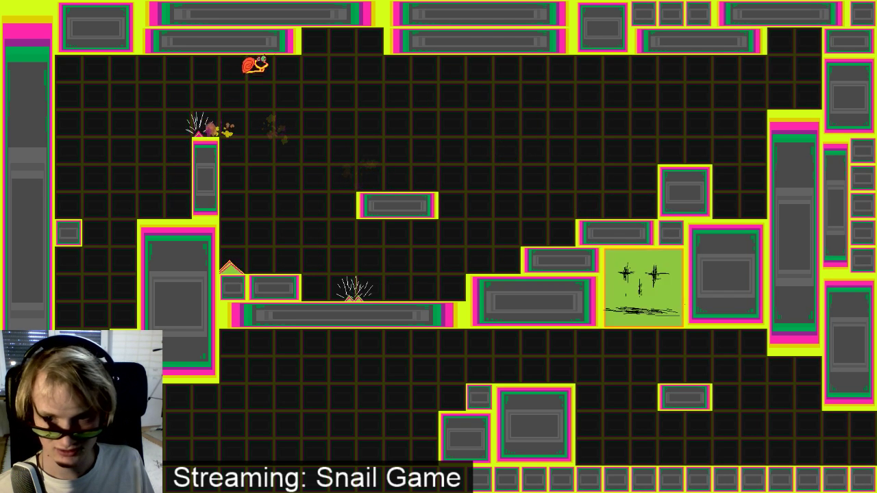
pyautogui.press('space')
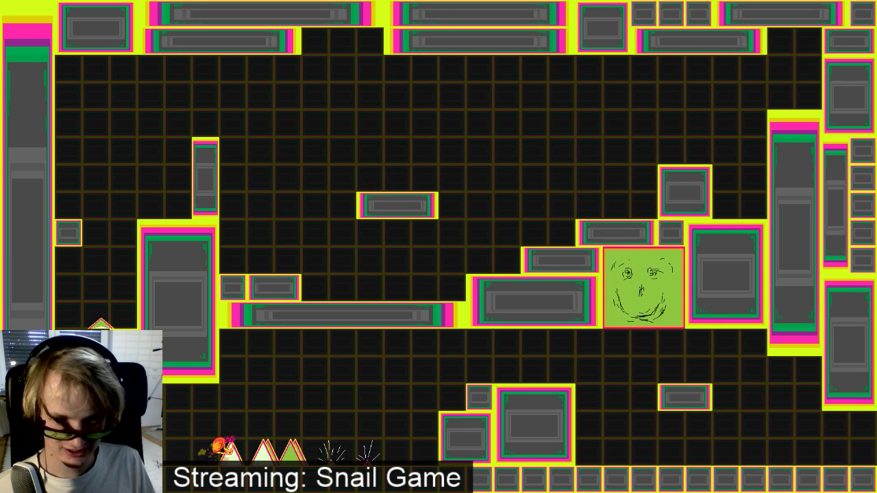
pyautogui.press('Escape')
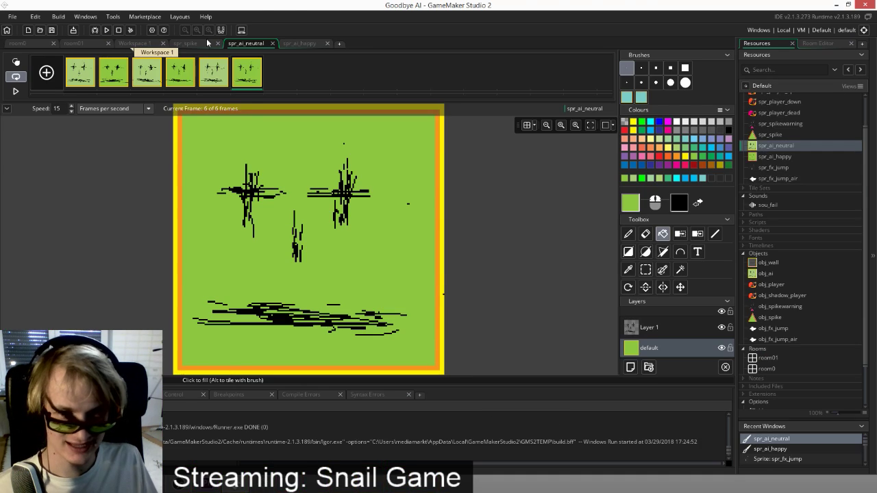
# Open spr_ai_happy for image editing and fill the face backgrounds of frames 1, 3 and 5 with pale grey-green CCD3BE
pyautogui.doubleClick(772, 156)
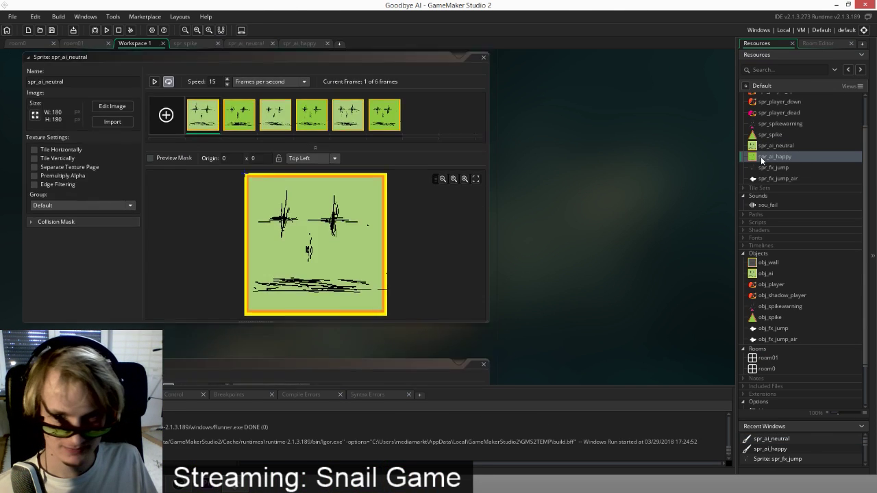
pyautogui.doubleClick(211, 146)
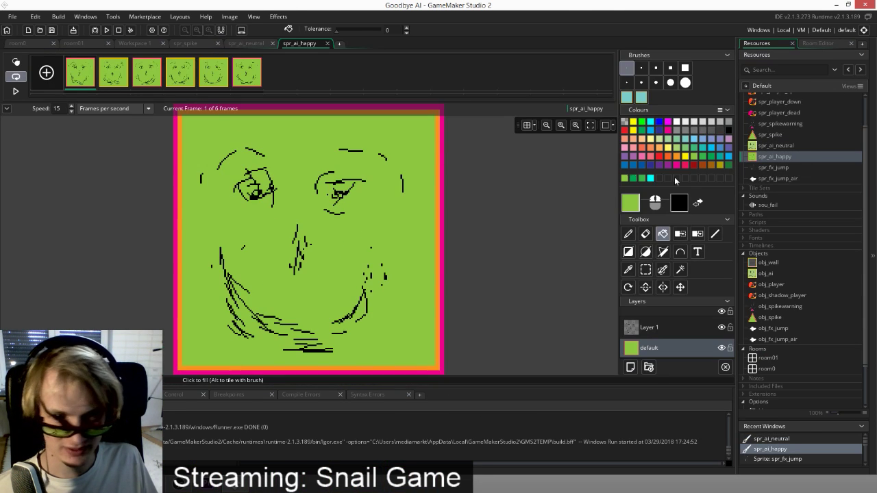
pyautogui.click(634, 200)
pyautogui.click(53, 174)
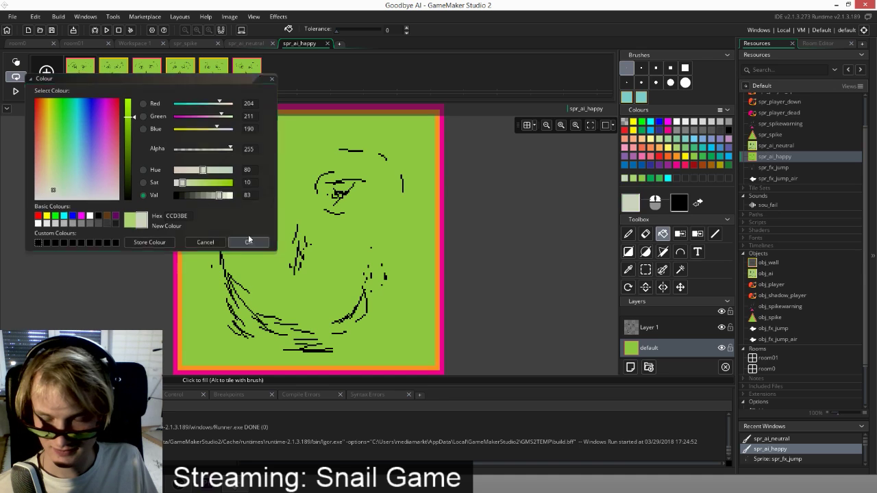
pyautogui.click(248, 242)
pyautogui.click(360, 247)
pyautogui.click(158, 78)
pyautogui.click(385, 237)
pyautogui.click(220, 85)
pyautogui.click(382, 224)
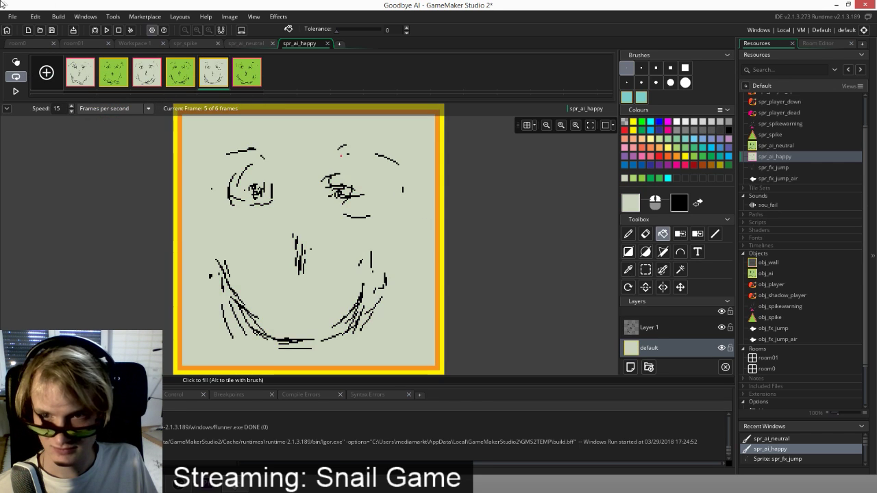
# Run the game and take the snail left and down into the lower-floor spikes to check the happy face's flicker
pyautogui.press('F5')
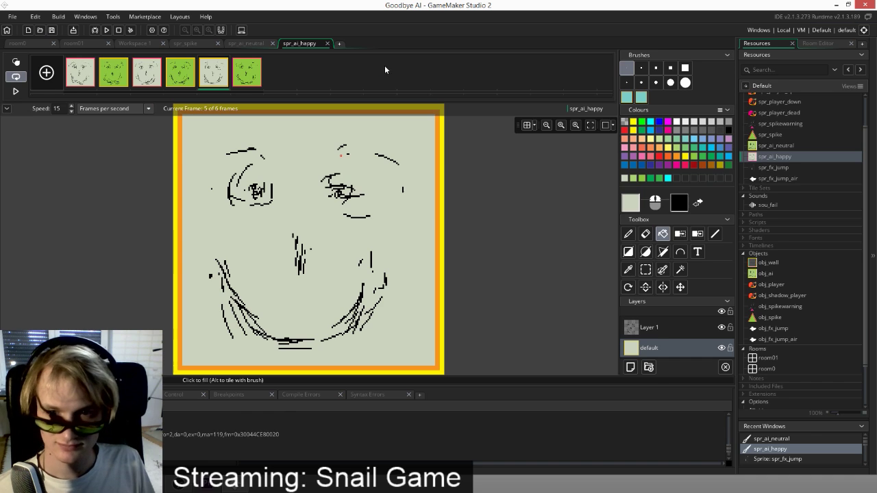
pyautogui.press('Left')
pyautogui.press('space')
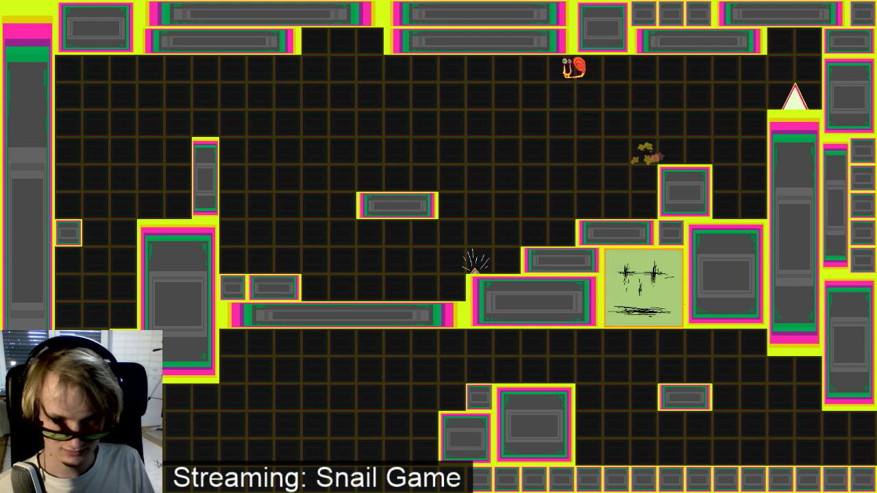
pyautogui.press('Left')
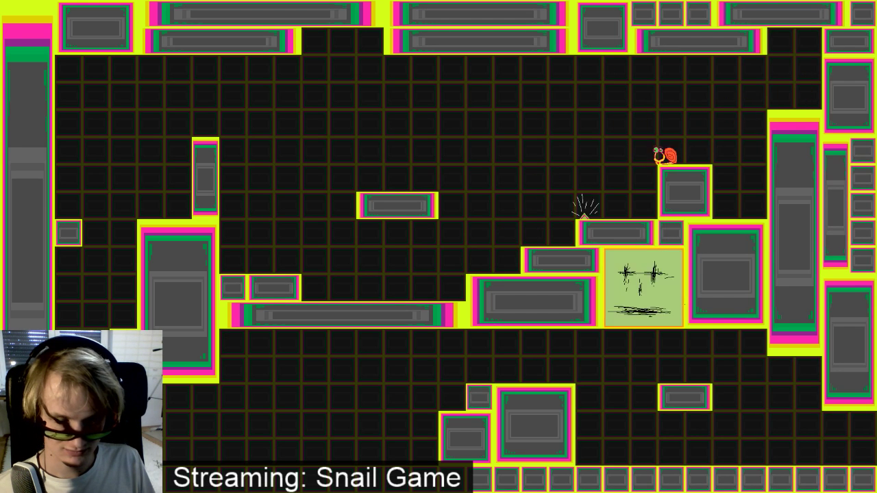
pyautogui.press('Left')
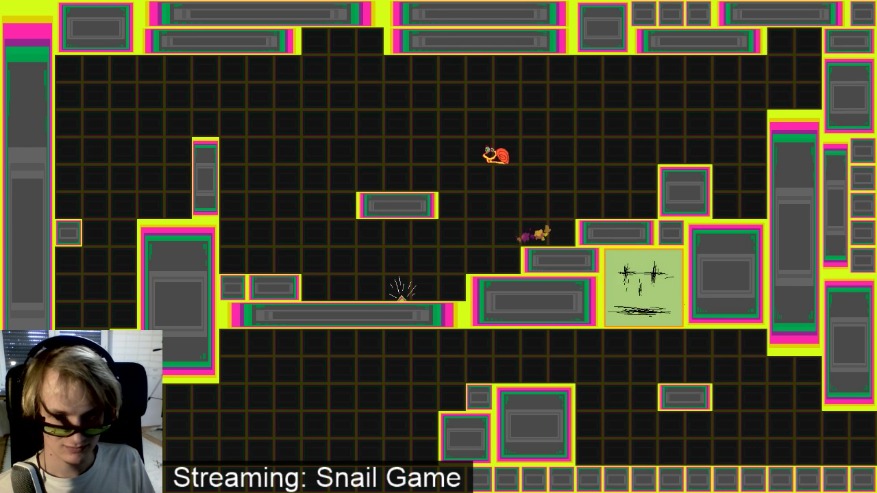
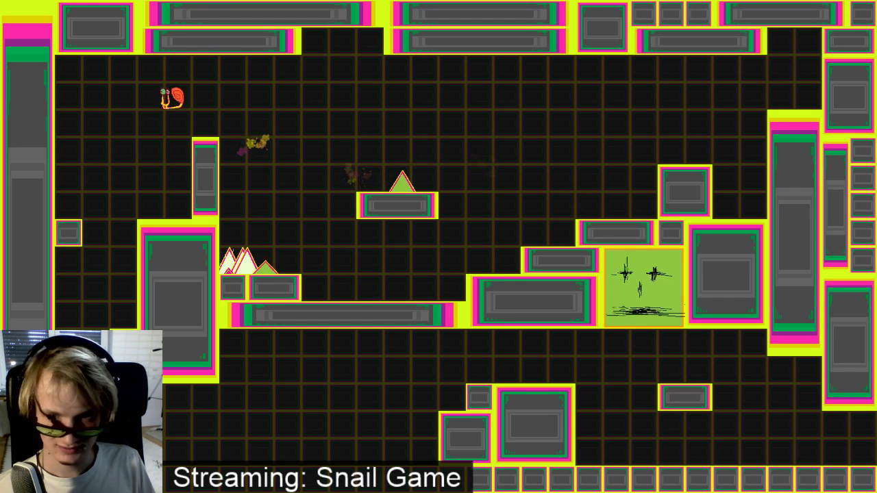
pyautogui.press('Right')
pyautogui.press('Up')
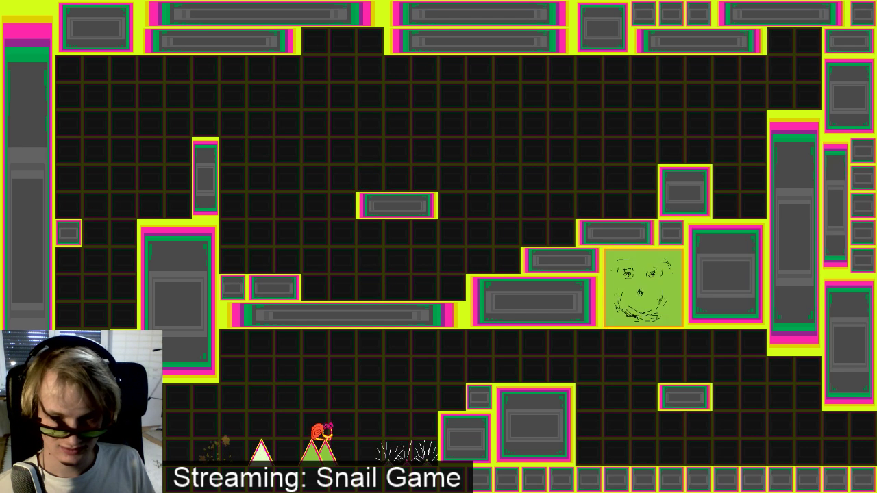
# Jump the snail left from the start and dodge spikes through the room to the lower passage beneath the AI face
pyautogui.press('Left')
pyautogui.press('space')
pyautogui.press('space')
pyautogui.press('space')
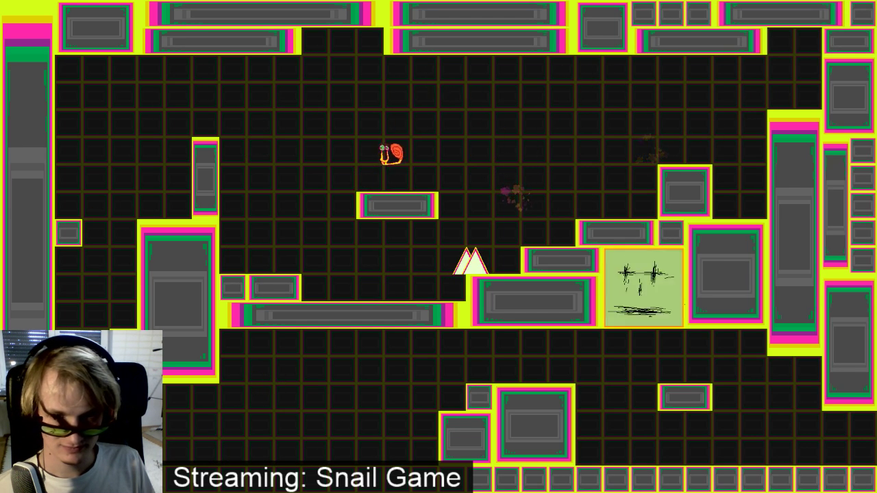
pyautogui.press('space')
pyautogui.press('Right')
pyautogui.press('space')
pyautogui.press('space')
pyautogui.press('space')
pyautogui.press('Left')
pyautogui.press('space')
pyautogui.press('space')
pyautogui.press('space')
pyautogui.press('Right')
pyautogui.press('space')
pyautogui.press('Left')
pyautogui.press('space')
pyautogui.press('space')
pyautogui.press('Right')
pyautogui.press('space')
pyautogui.press('space')
pyautogui.press('space')
pyautogui.press('Left')
pyautogui.press('space')
pyautogui.press('Right')
pyautogui.press('space')
pyautogui.press('space')
pyautogui.press('space')
pyautogui.press('Left')
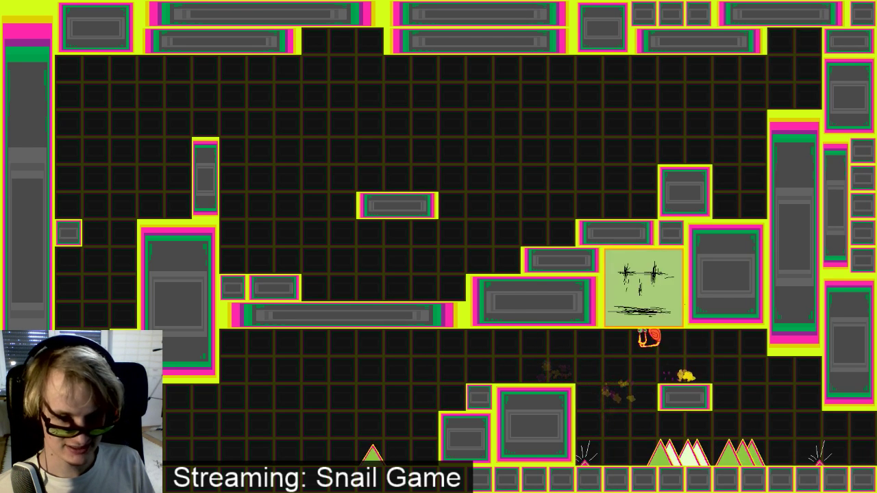
# Dodge the spikes on the lower floor by jumping the snail back and forth around the low blocks
pyautogui.press('Right')
pyautogui.press('space')
pyautogui.press('space')
pyautogui.press('space')
pyautogui.press('Left')
pyautogui.press('space')
pyautogui.press('Right')
pyautogui.press('space')
pyautogui.press('space')
pyautogui.press('Left')
pyautogui.press('space')
pyautogui.press('space')
pyautogui.press('Right')
pyautogui.press('space')
pyautogui.press('space')
pyautogui.press('Left')
pyautogui.press('space')
pyautogui.press('Right')
pyautogui.press('space')
pyautogui.press('Left')
pyautogui.press('Right')
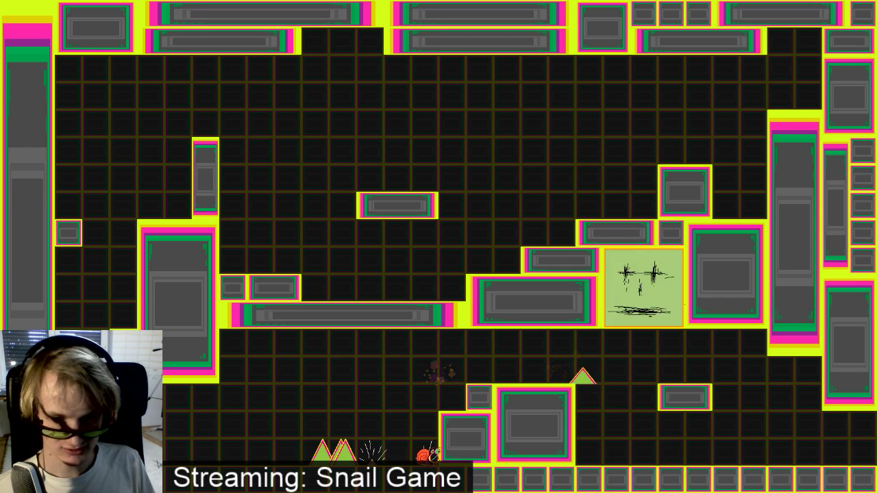
# Playtest more spike dodging by jumping the snail around the upper platforms near the AI face
pyautogui.press('space')
pyautogui.press('Left')
pyautogui.press('space')
pyautogui.press('space')
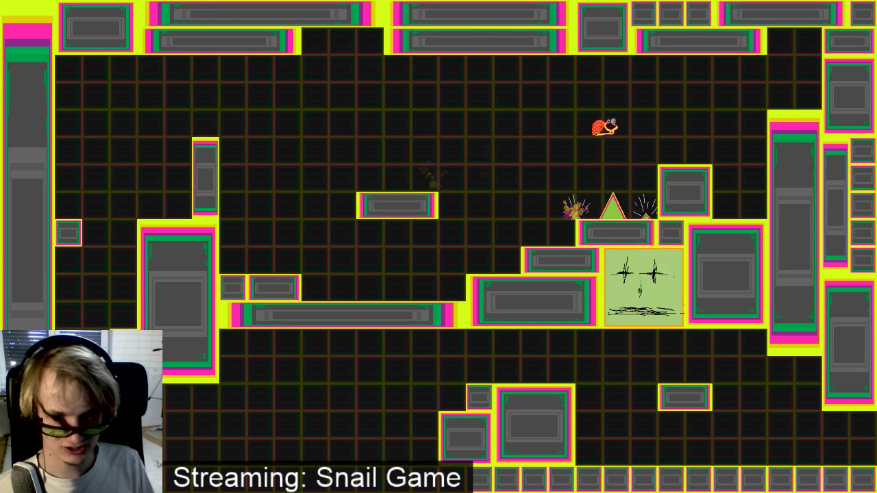
pyautogui.press('Left')
pyautogui.press('space')
pyautogui.press('space')
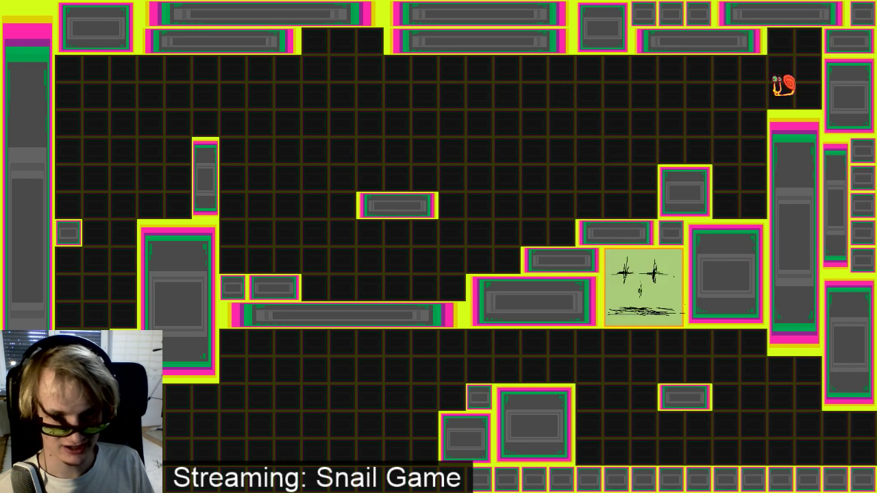
pyautogui.press('Left')
pyautogui.press('space')
pyautogui.press('space')
pyautogui.press('space')
pyautogui.press('space')
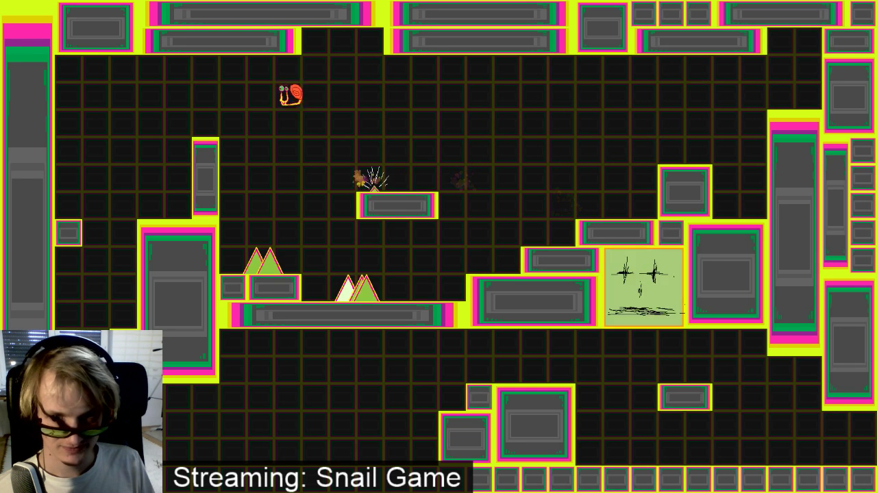
pyautogui.press('Right')
pyautogui.press('space')
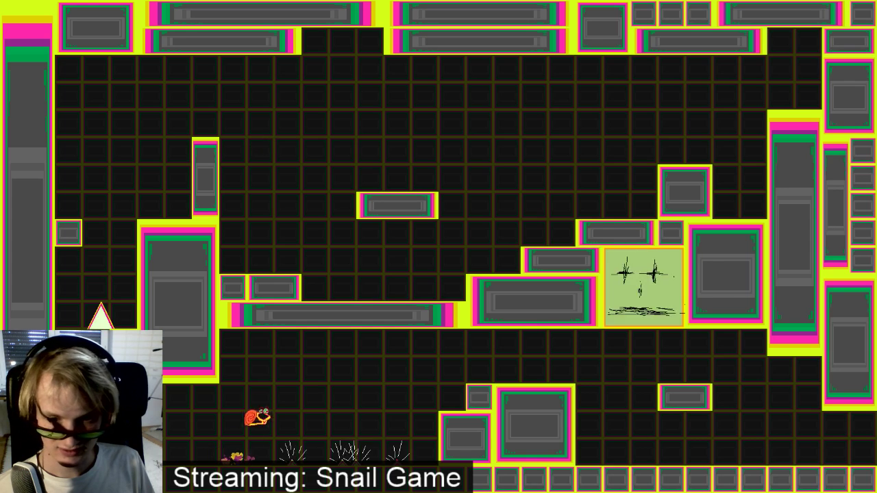
pyautogui.press('space')
pyautogui.press('Right')
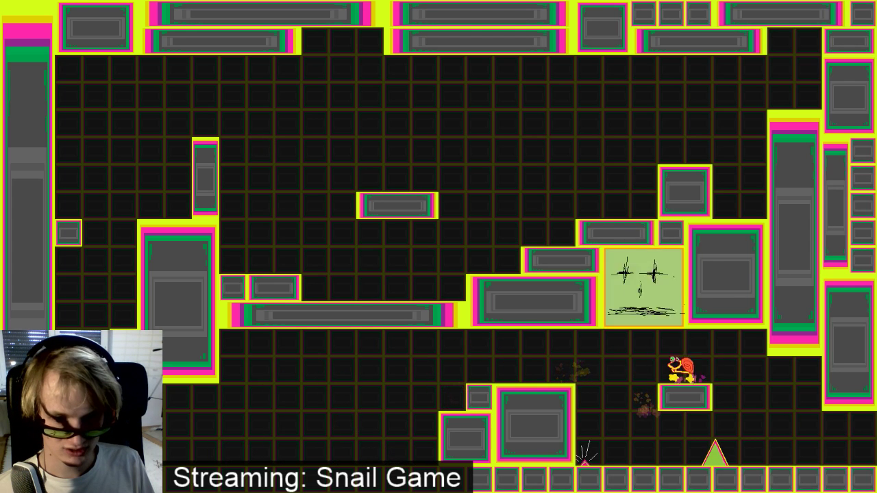
pyautogui.press('Up')
pyautogui.press('Left')
pyautogui.press('Left')
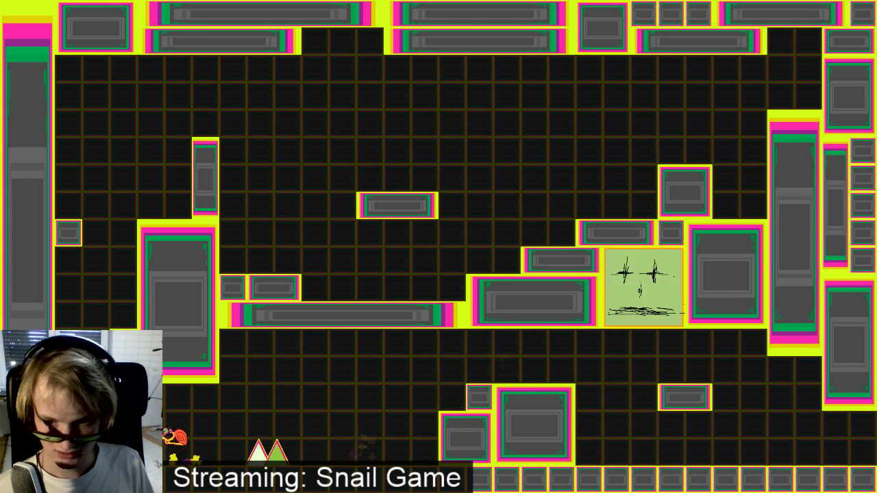
pyautogui.press('Right')
pyautogui.press('space')
pyautogui.press('space')
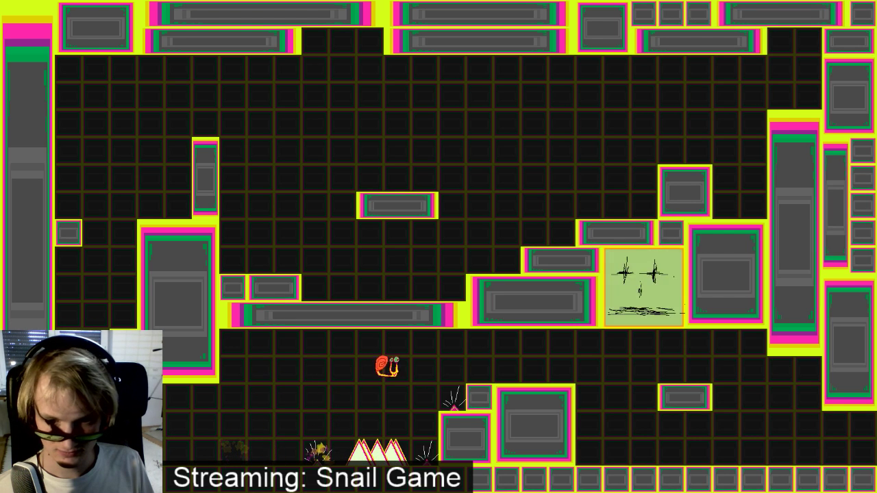
pyautogui.press('space')
pyautogui.press('space')
pyautogui.press('Left')
pyautogui.press('space')
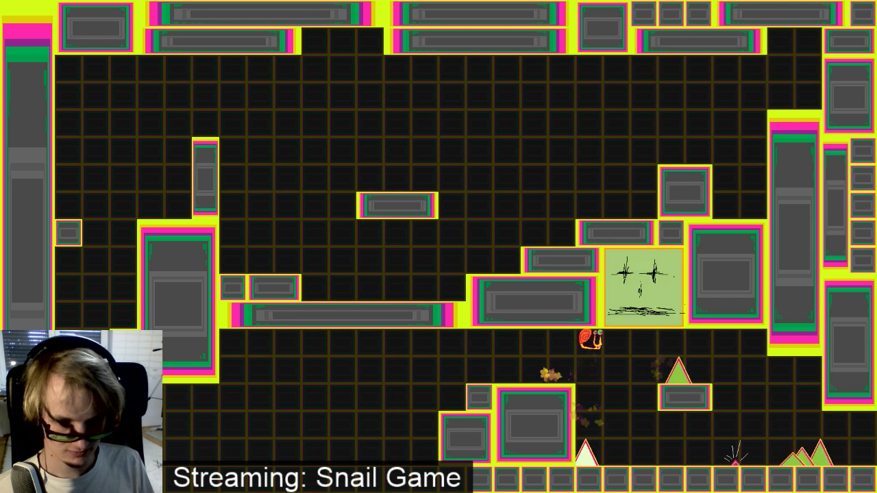
pyautogui.press('Right')
pyautogui.press('Left')
pyautogui.press('space')
pyautogui.press('Right')
pyautogui.press('space')
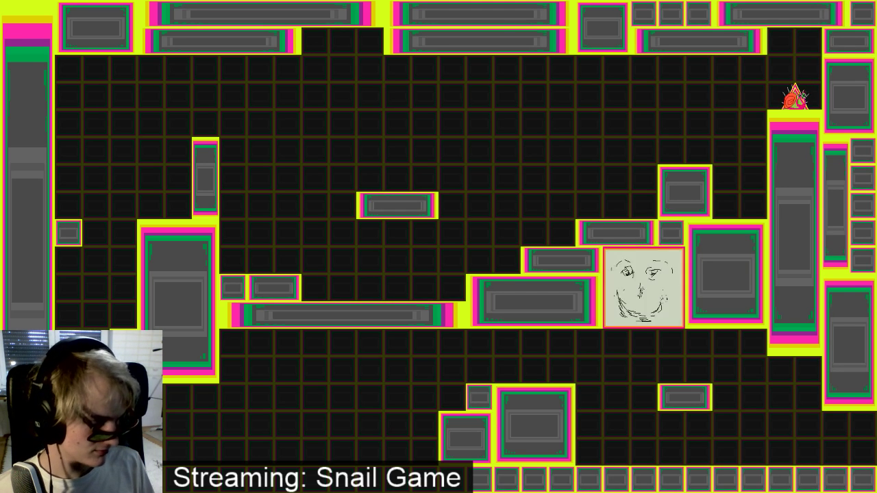
pyautogui.press('Left')
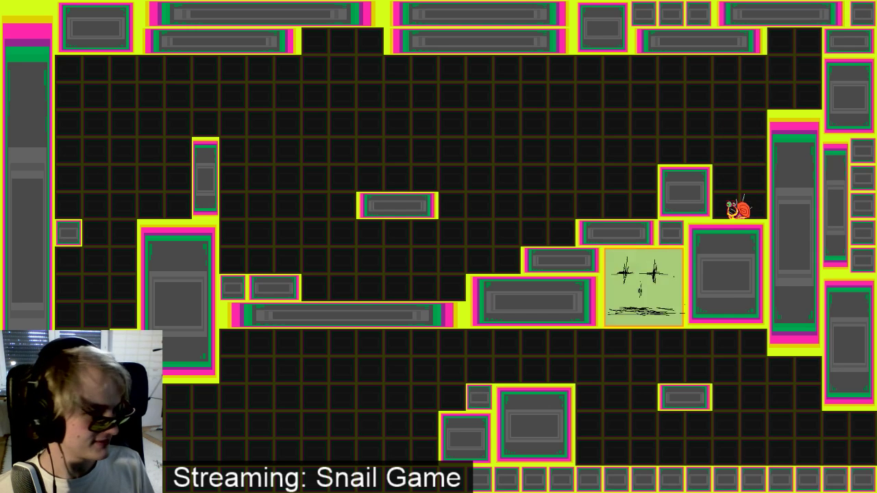
pyautogui.press('Left')
pyautogui.press('space')
pyautogui.press('space')
pyautogui.press('space')
pyautogui.press('space')
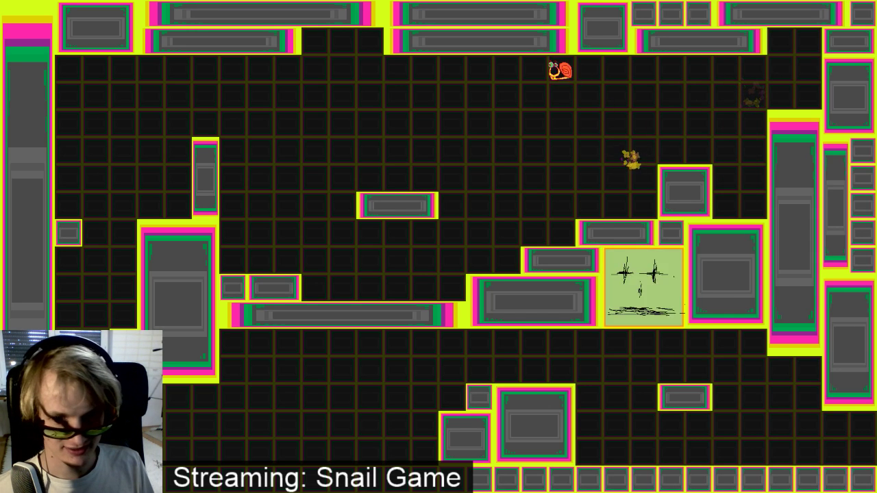
pyautogui.press('space')
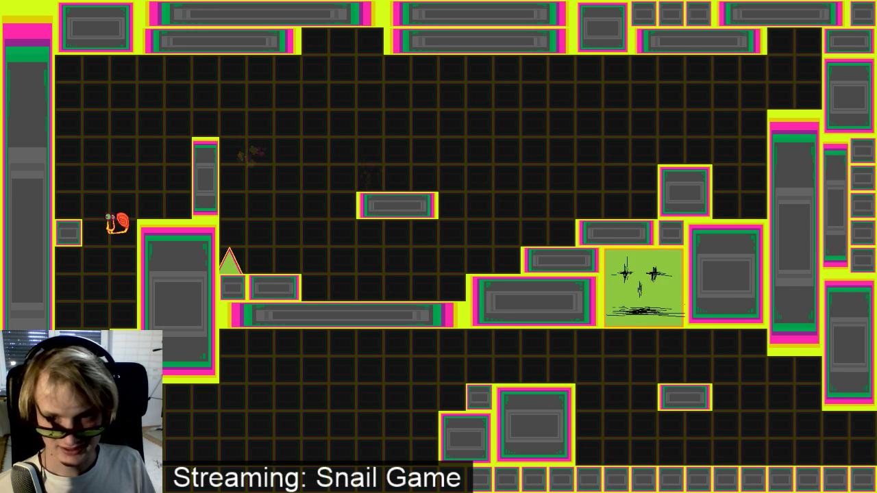
pyautogui.press('Right')
pyautogui.press('Left')
pyautogui.press('space')
pyautogui.press('space')
pyautogui.press('Left')
pyautogui.press('space')
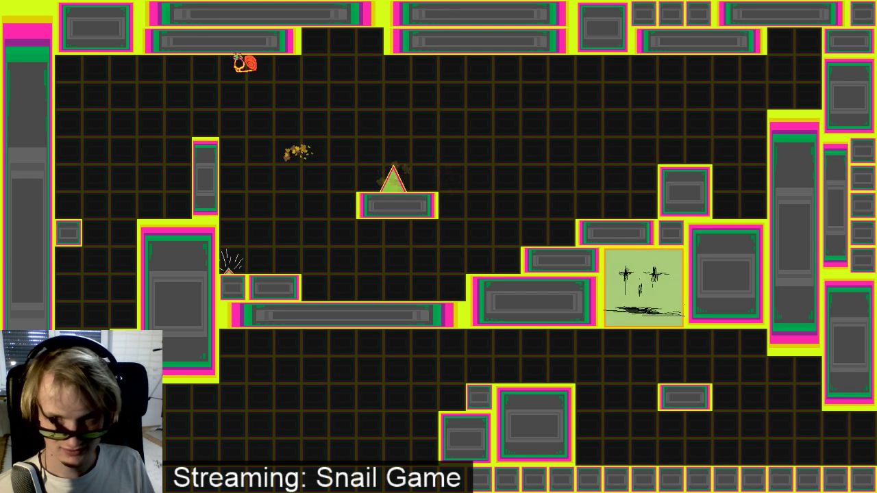
pyautogui.press('Right')
pyautogui.press('space')
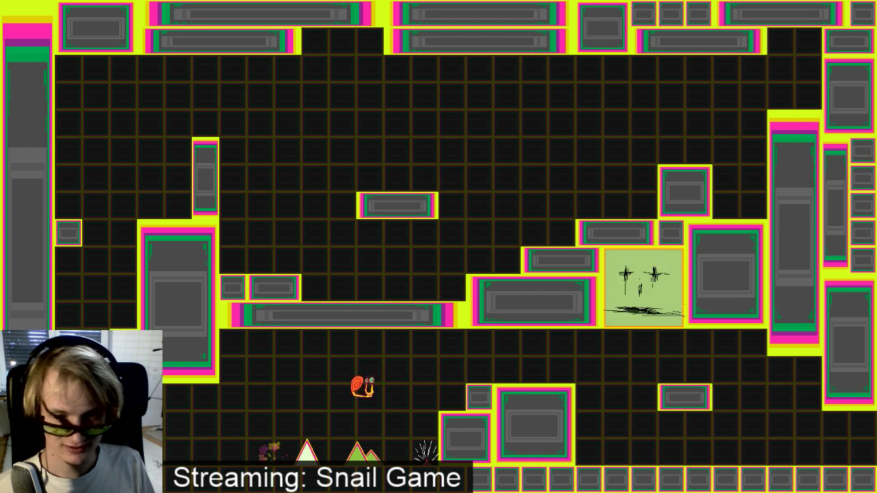
pyautogui.press('space')
pyautogui.press('Left')
pyautogui.press('space')
pyautogui.press('space')
pyautogui.press('space')
pyautogui.press('Left')
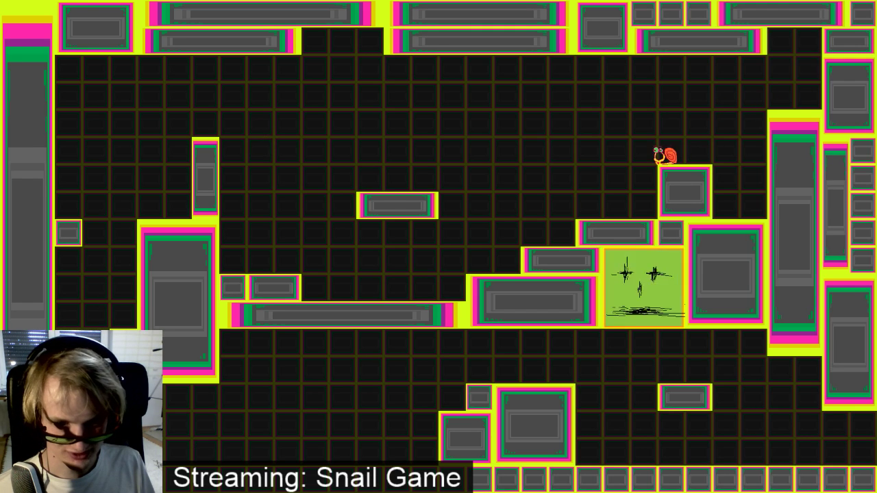
pyautogui.press('Left')
pyautogui.press('space')
pyautogui.press('space')
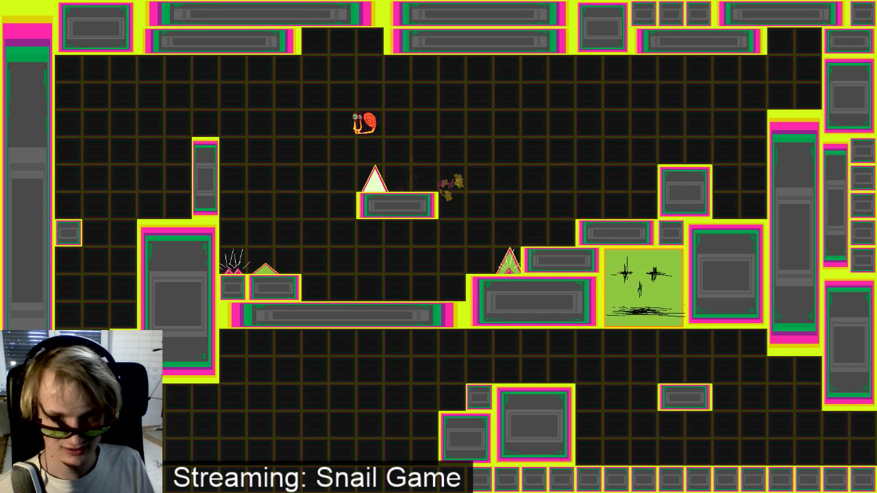
pyautogui.press('space')
pyautogui.press('Right')
pyautogui.press('space')
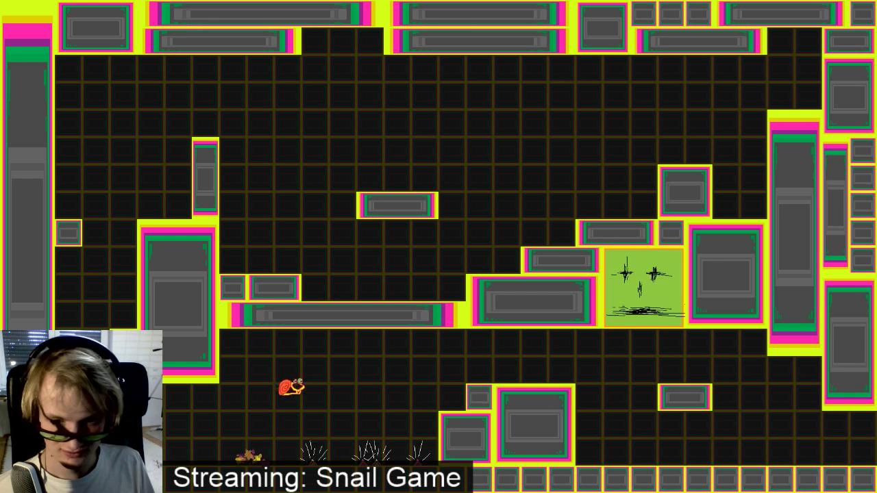
pyautogui.press('Left')
pyautogui.press('space')
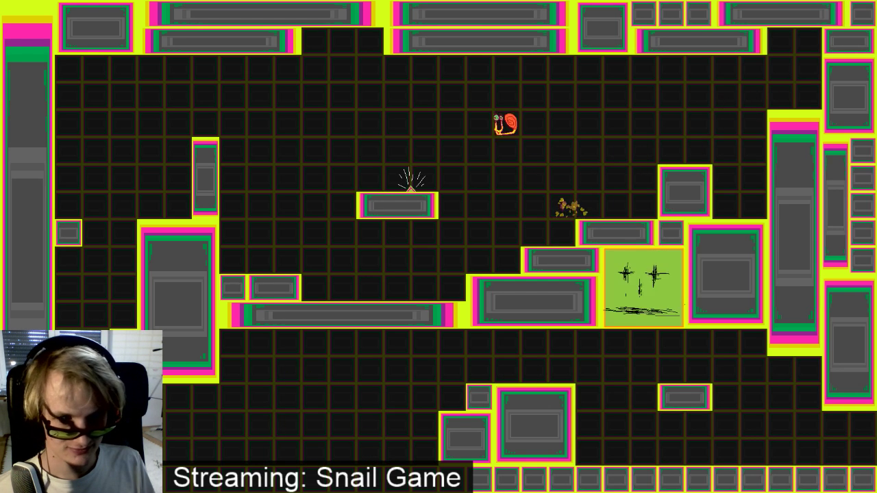
pyautogui.press('space')
pyautogui.press('space')
pyautogui.press('Right')
pyautogui.press('Left')
pyautogui.press('space')
pyautogui.press('space')
pyautogui.press('Left')
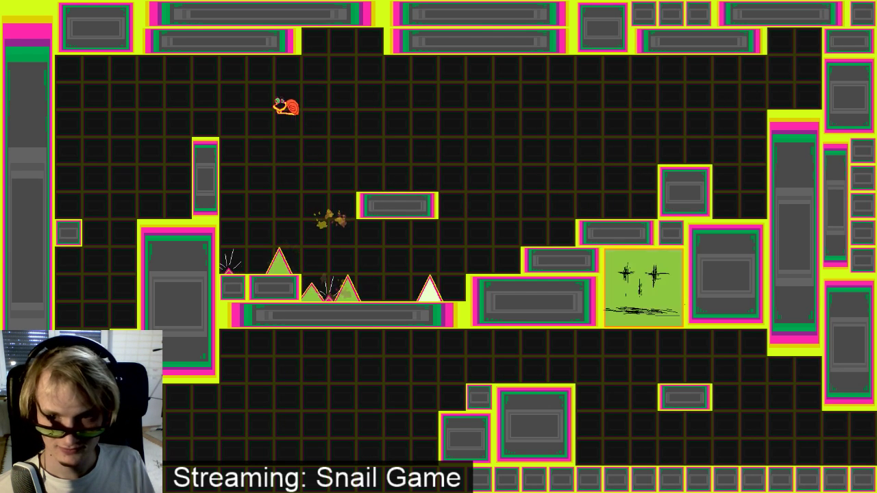
pyautogui.press('Left')
pyautogui.press('space')
pyautogui.press('space')
pyautogui.press('Left')
pyautogui.press('space')
pyautogui.press('space')
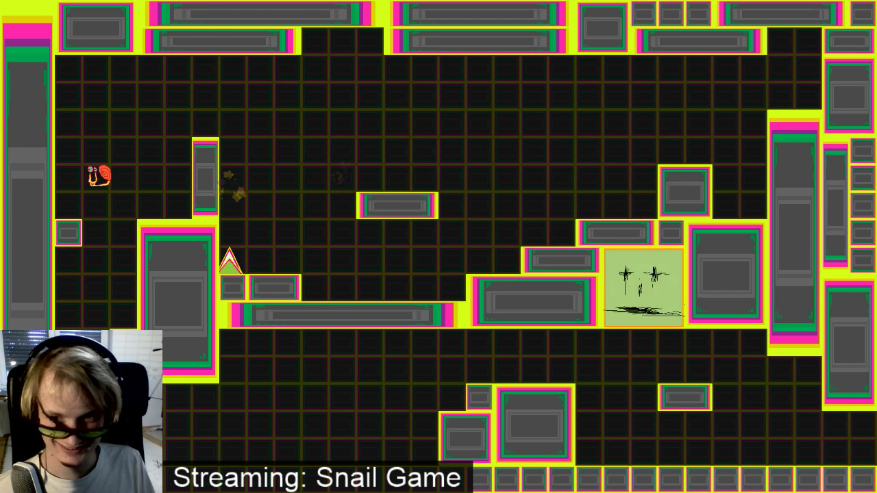
pyautogui.press('Right')
pyautogui.press('space')
pyautogui.press('space')
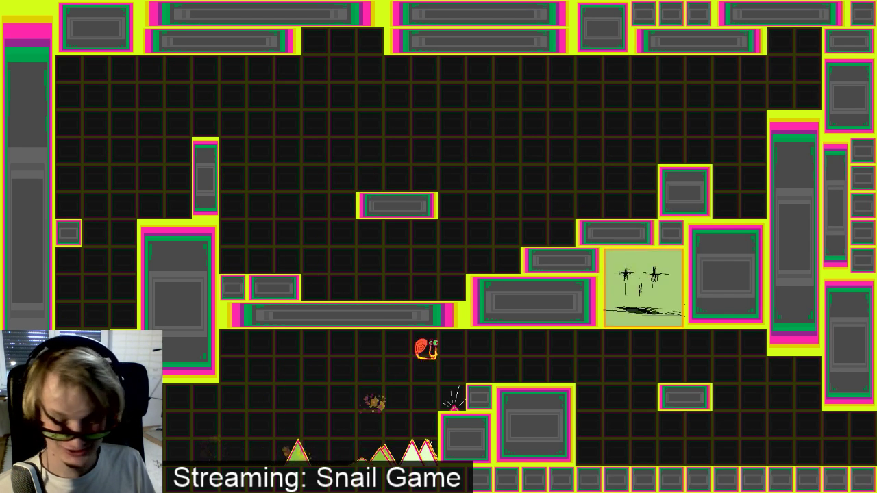
pyautogui.press('Left')
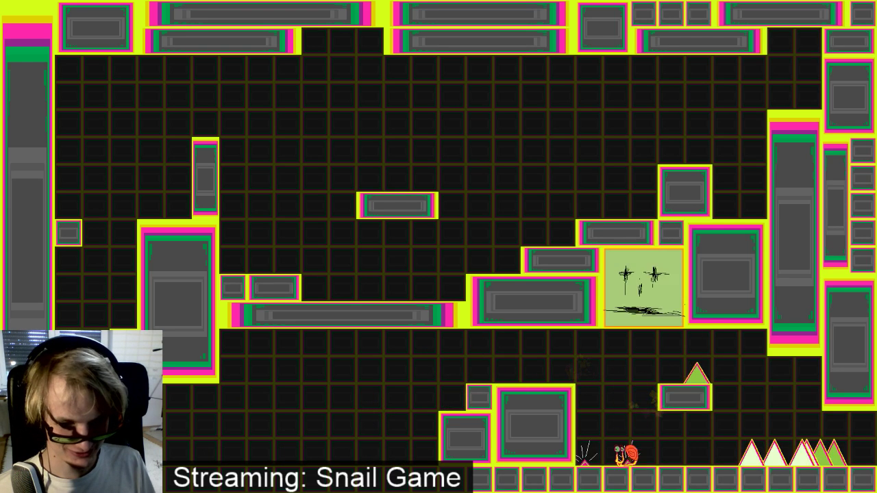
pyautogui.press('space')
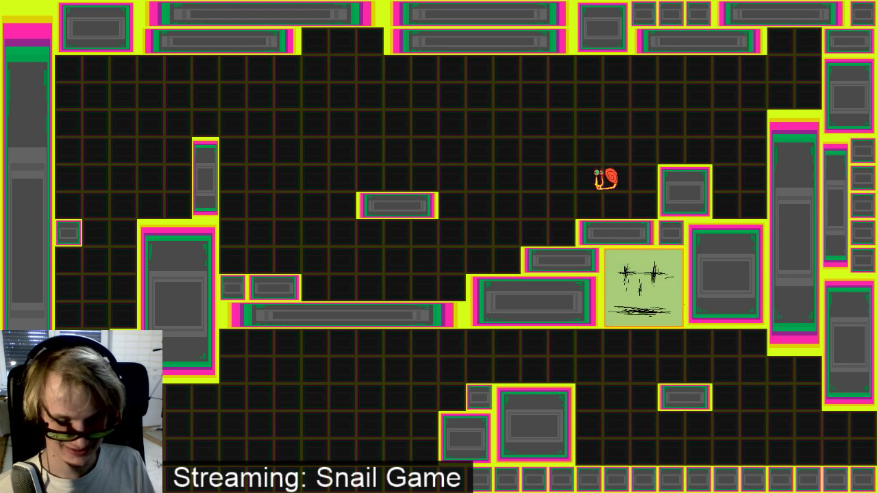
pyautogui.press('Left')
pyautogui.press('space')
pyautogui.press('space')
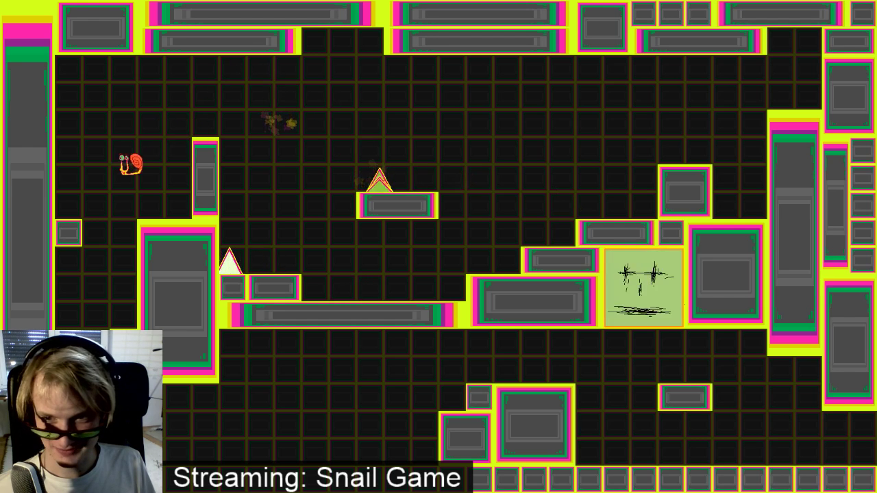
pyautogui.press('Right')
pyautogui.press('space')
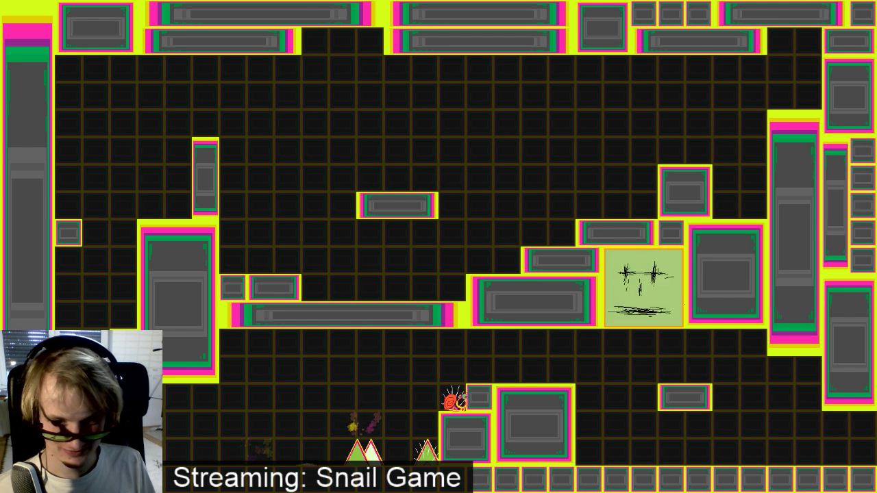
pyautogui.press('space')
pyautogui.press('space')
pyautogui.press('Left')
pyautogui.press('space')
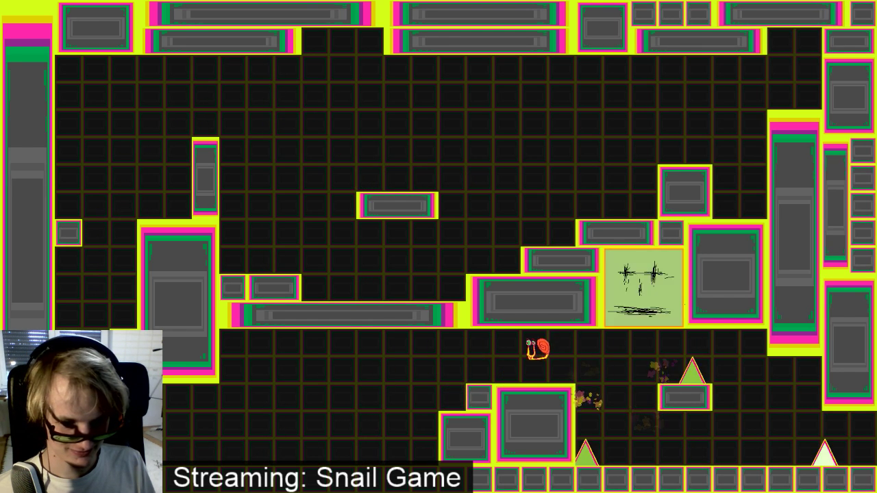
pyautogui.press('Right')
pyautogui.press('space')
pyautogui.press('Left')
pyautogui.press('space')
pyautogui.press('Right')
pyautogui.press('space')
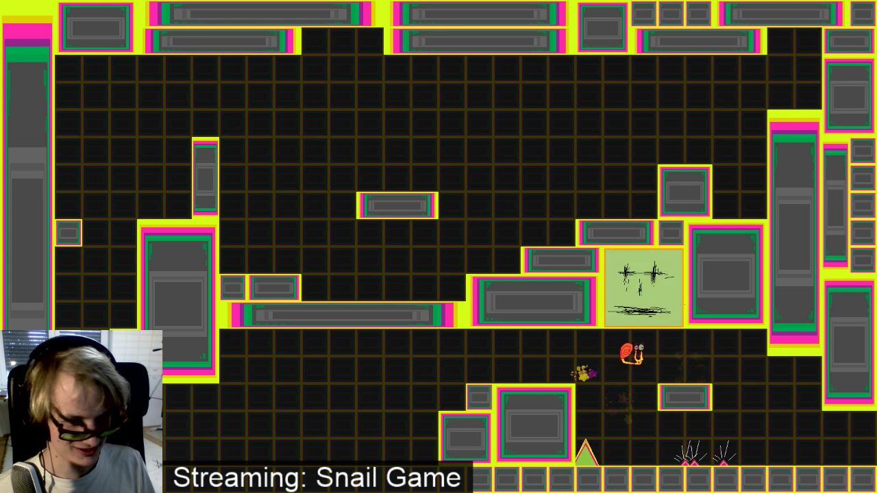
pyautogui.press('Left')
pyautogui.press('space')
pyautogui.press('Right')
pyautogui.press('space')
pyautogui.press('Left')
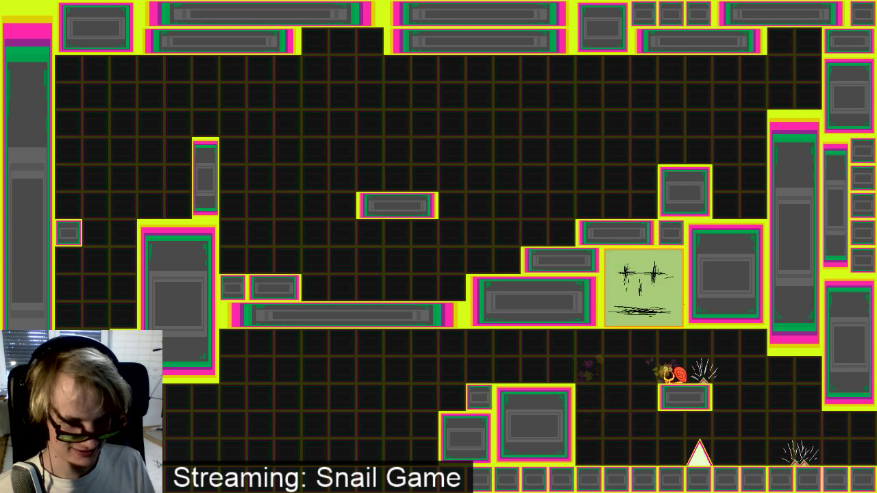
pyautogui.press('space')
pyautogui.press('Right')
pyautogui.press('space')
pyautogui.press('Left')
pyautogui.press('space')
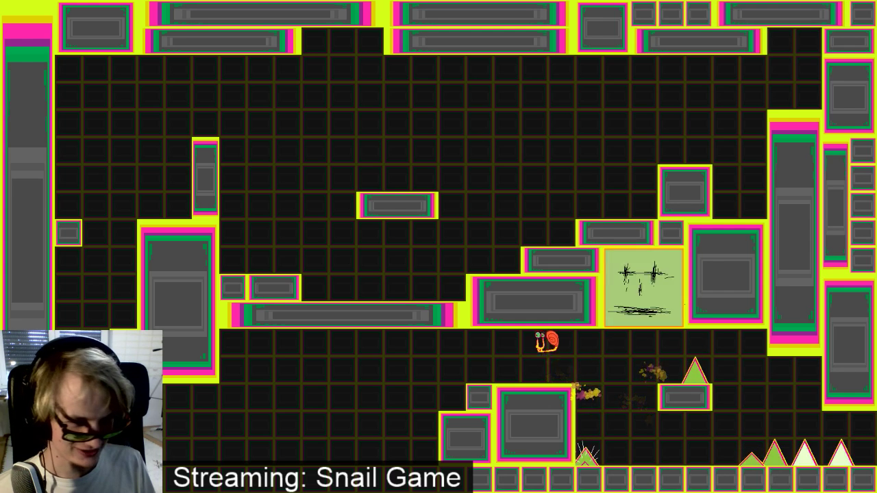
pyautogui.press('Right')
pyautogui.press('space')
pyautogui.press('Left')
pyautogui.press('space')
pyautogui.press('Right')
pyautogui.press('space')
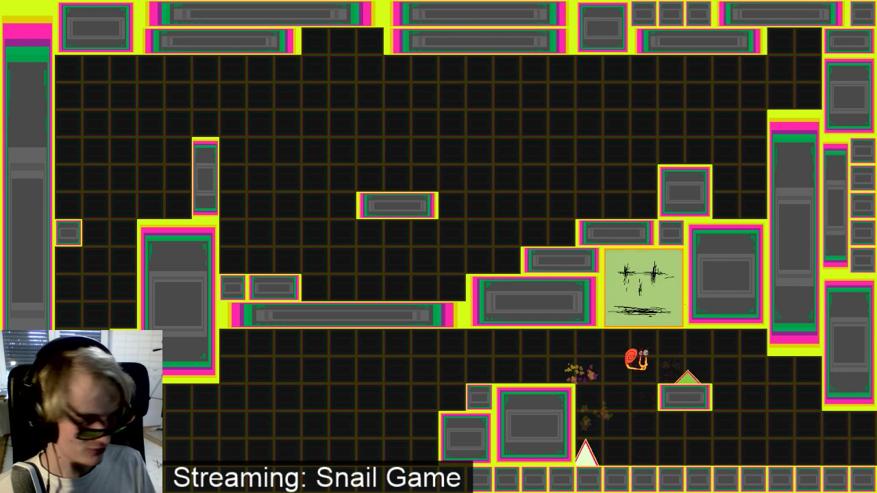
pyautogui.press('Right')
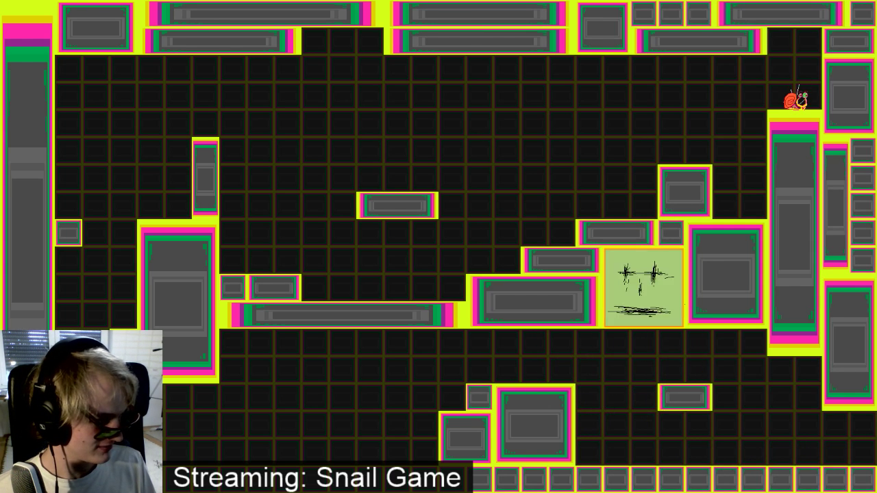
pyautogui.press('Right')
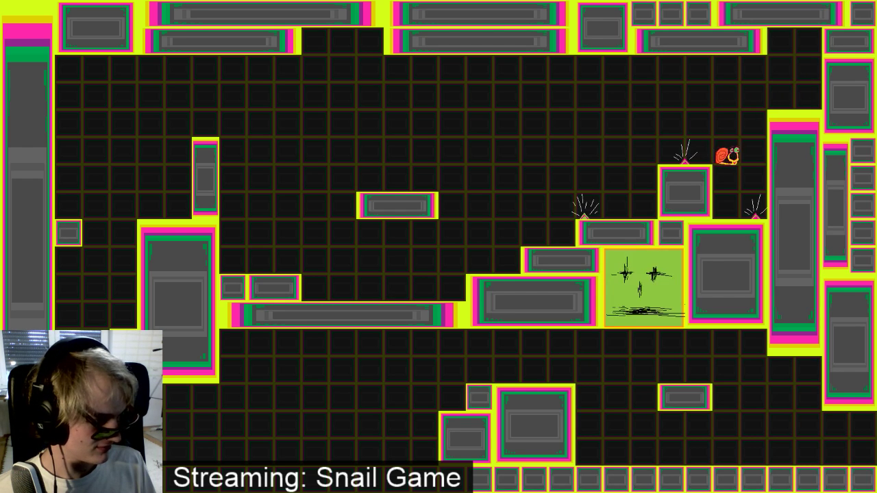
pyautogui.press('Left')
pyautogui.press('space')
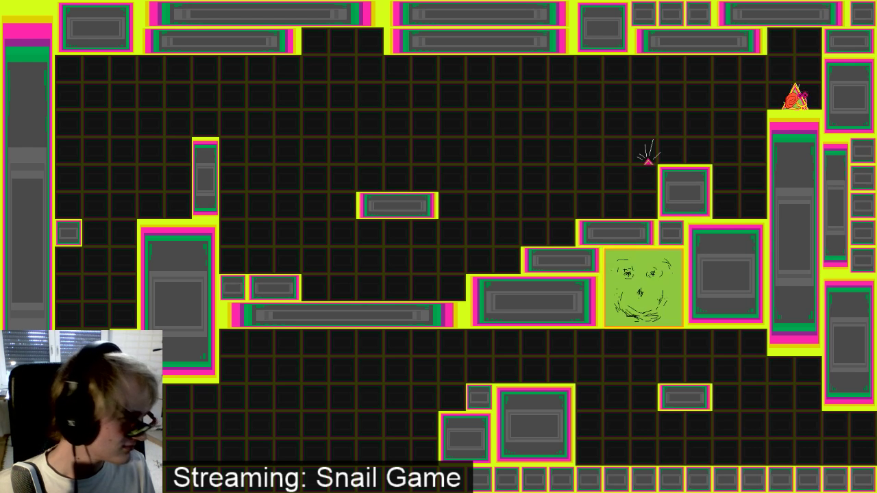
pyautogui.press('Left')
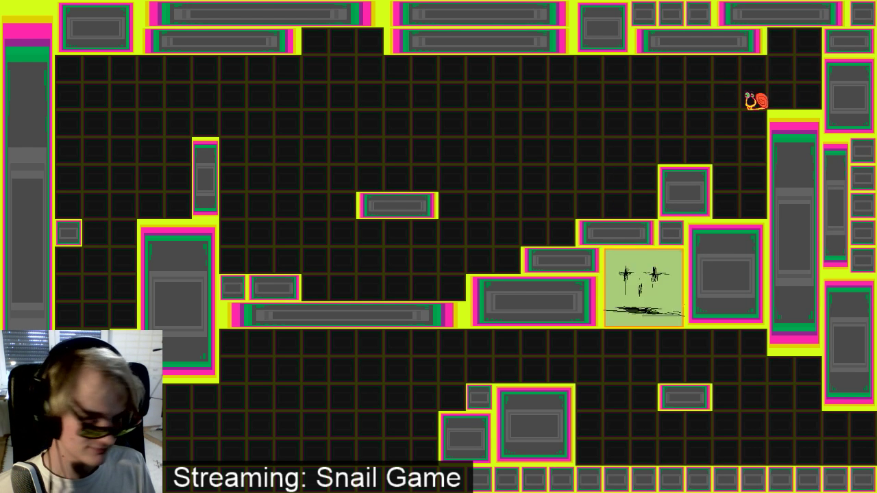
pyautogui.press('Left')
pyautogui.press('space')
pyautogui.press('space')
pyautogui.press('space')
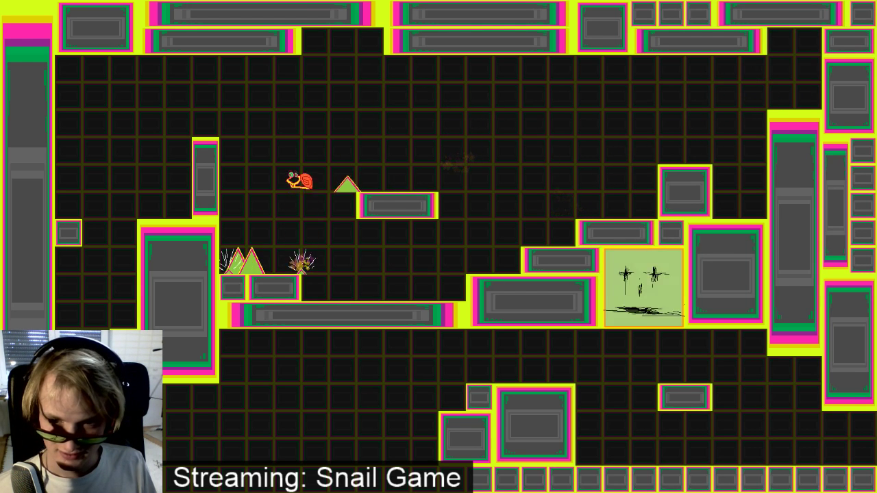
pyautogui.press('Left')
pyautogui.press('Left')
pyautogui.press('space')
pyautogui.press('space')
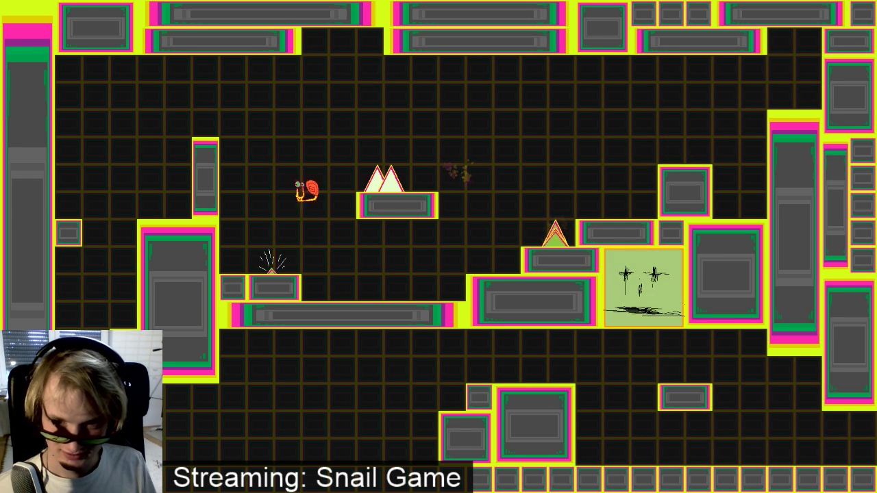
pyautogui.press('space')
pyautogui.press('Left')
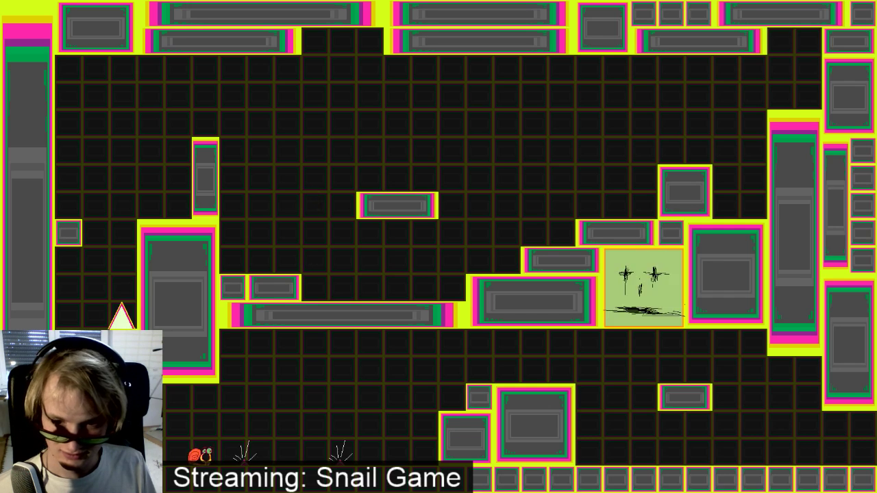
# Jump the snail right over the lower-floor blocks past the spikes and up onto the tall column near the right wall
pyautogui.press('Right')
pyautogui.press('space')
pyautogui.press('space')
pyautogui.press('space')
pyautogui.press('space')
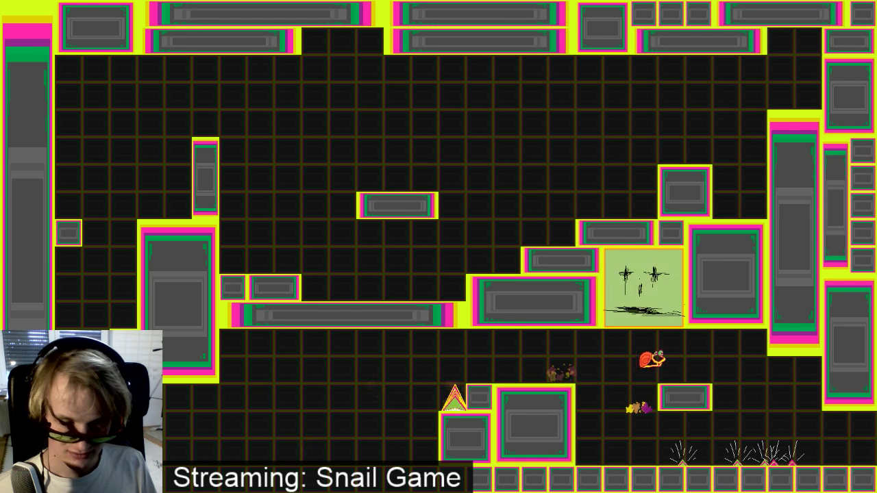
pyautogui.press('space')
pyautogui.press('Left')
pyautogui.press('space')
pyautogui.press('space')
pyautogui.press('space')
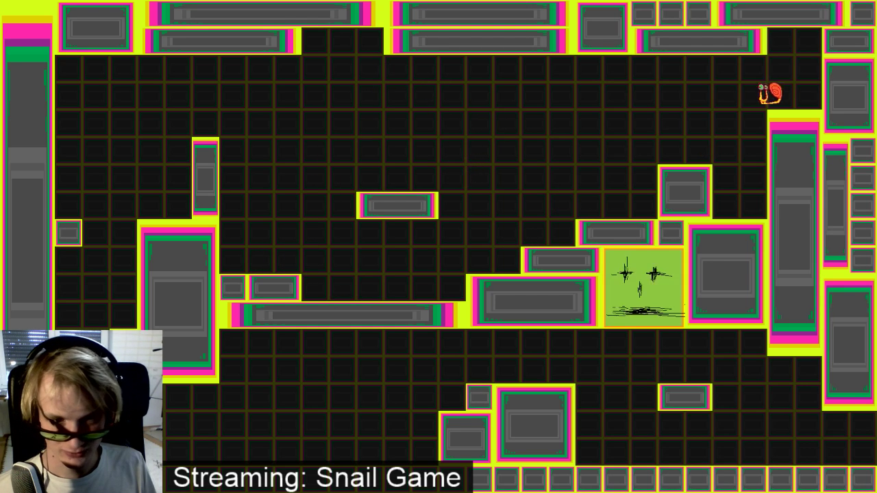
# Circle the snail left across the upper area, right along the lower floor and back over the tall column while dodging spikes
pyautogui.press('Left')
pyautogui.press('space')
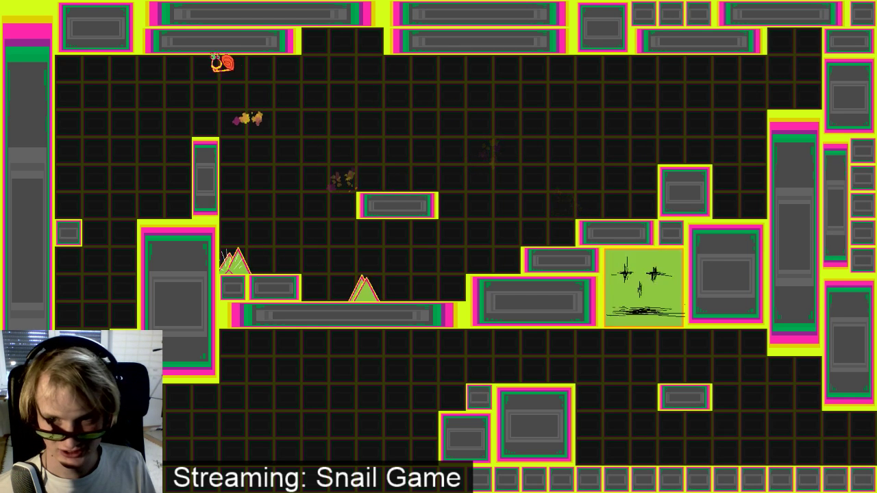
pyautogui.press('Right')
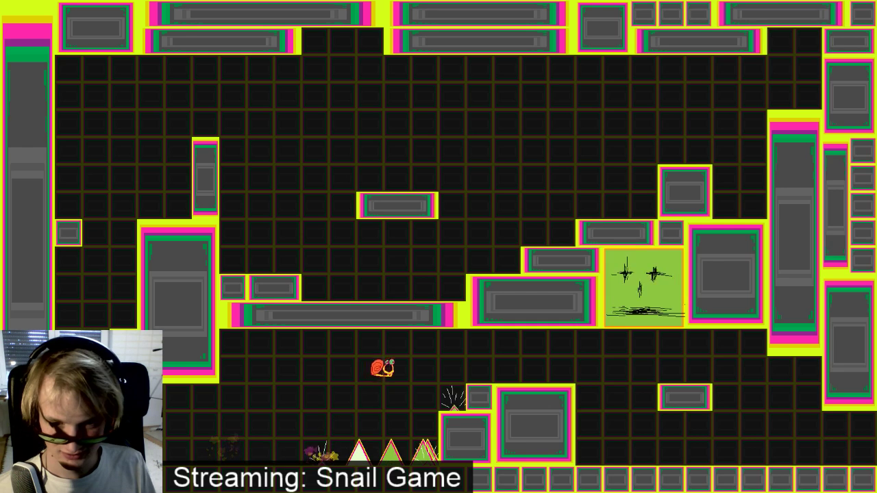
pyautogui.press('Right')
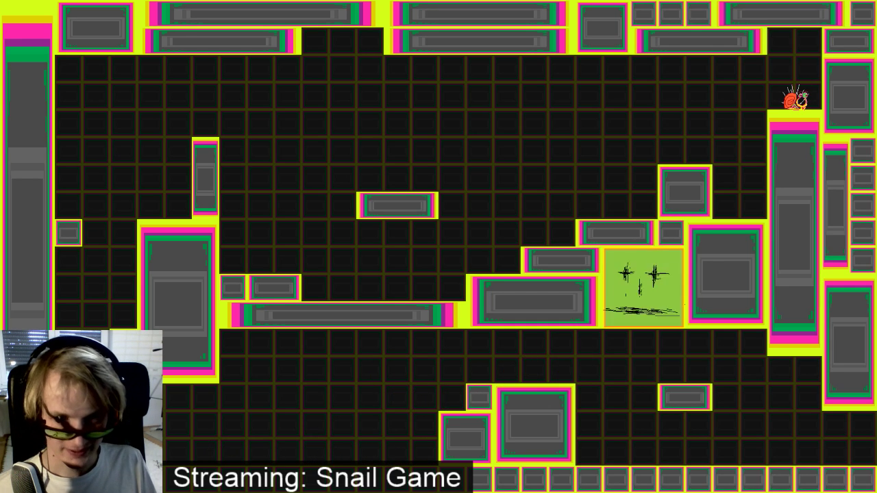
pyautogui.press('Left')
pyautogui.press('space')
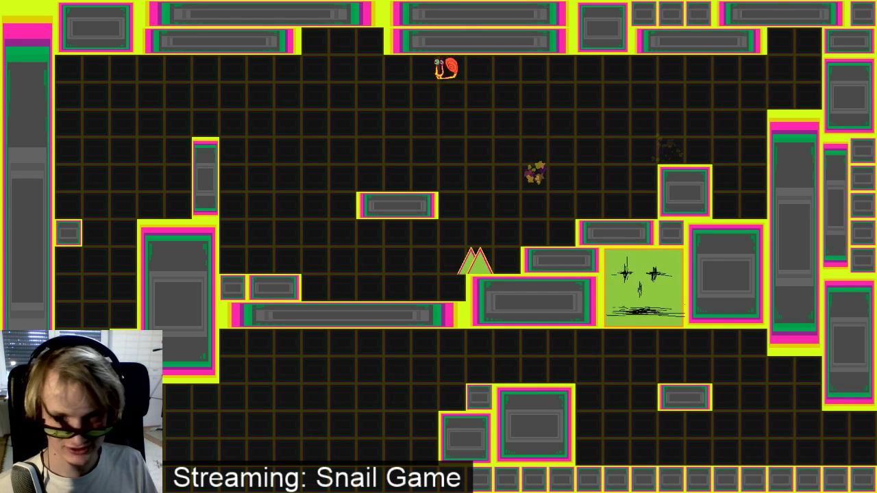
# Take the snail left and on into the other room, jumping right onto the low blocks before the AI face
pyautogui.press('Left')
pyautogui.press('Right')
pyautogui.press('space')
pyautogui.press('space')
pyautogui.press('Right')
pyautogui.press('space')
pyautogui.press('Right')
pyautogui.press('space')
pyautogui.press('space')
pyautogui.press('Left')
pyautogui.press('space')
pyautogui.press('Right')
pyautogui.press('space')
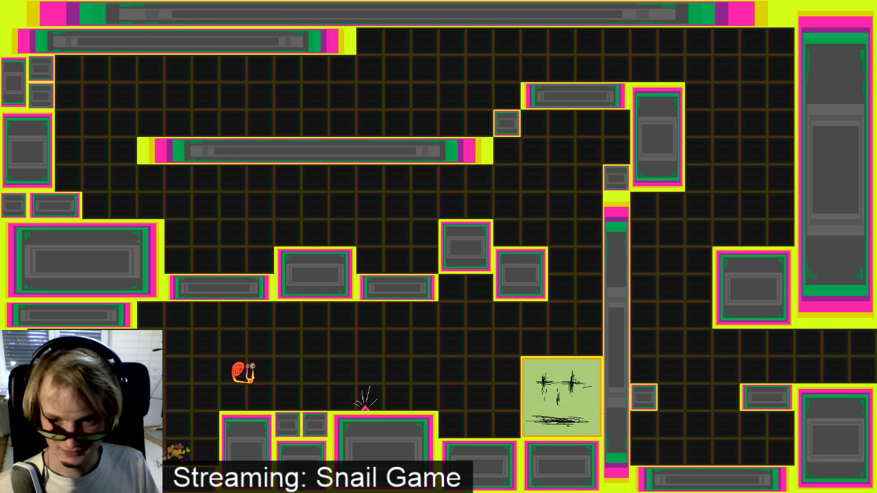
# Keep moving the snail right over the low blocks toward the AI face and quit the playtest
pyautogui.press('Right')
pyautogui.press('space')
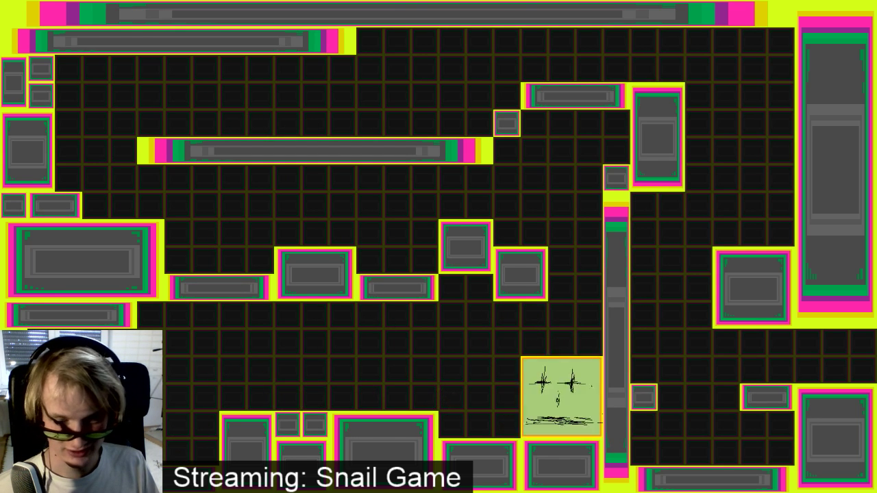
pyautogui.press('Right')
pyautogui.press('Escape')
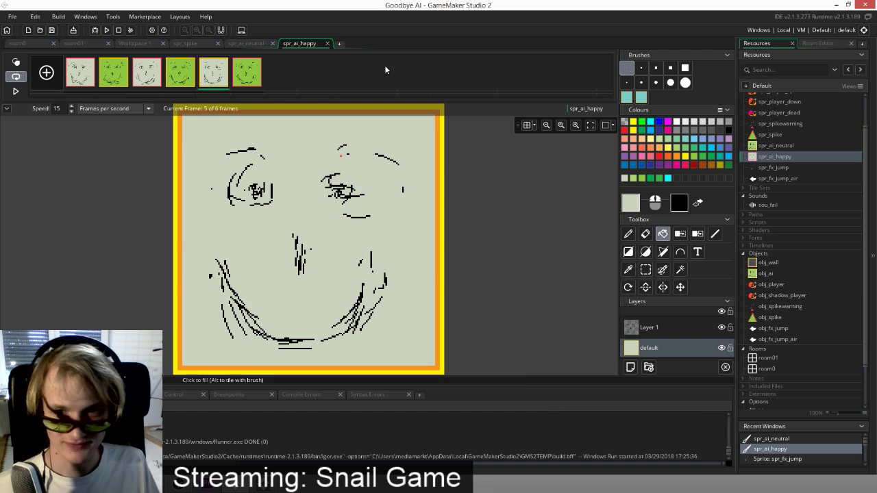
# Save the project, open the room0 layout and save again
pyautogui.click(52, 31)
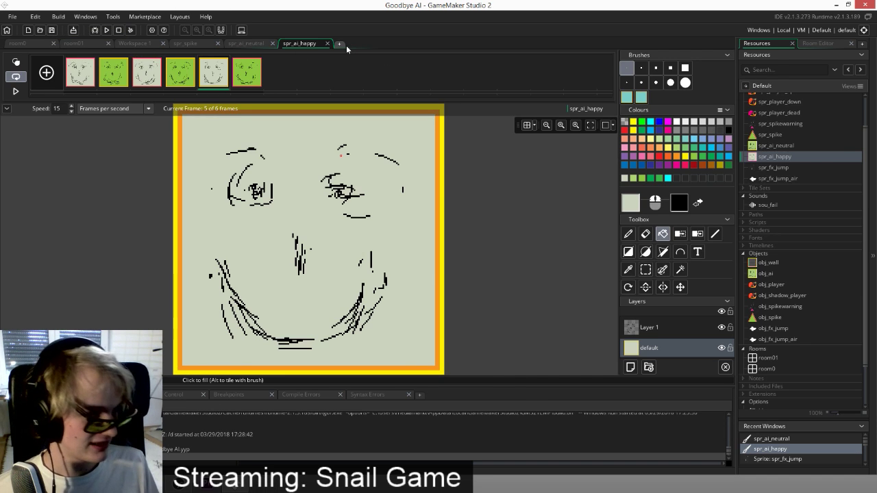
pyautogui.click(20, 43)
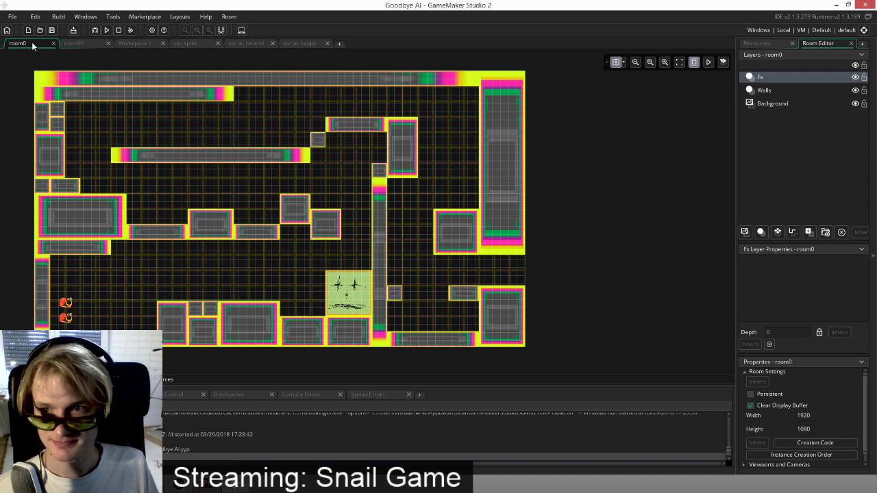
pyautogui.click(52, 30)
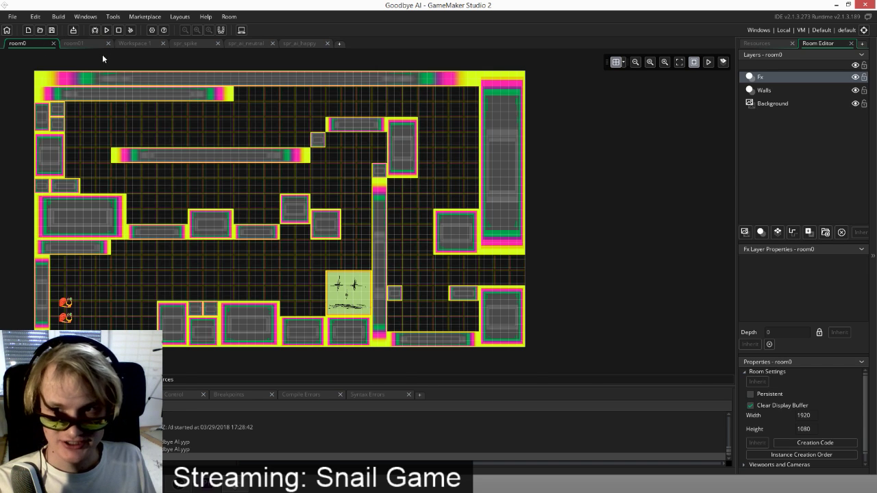
# Switch between room01 and room0 to compare their wall layouts
pyautogui.click(77, 44)
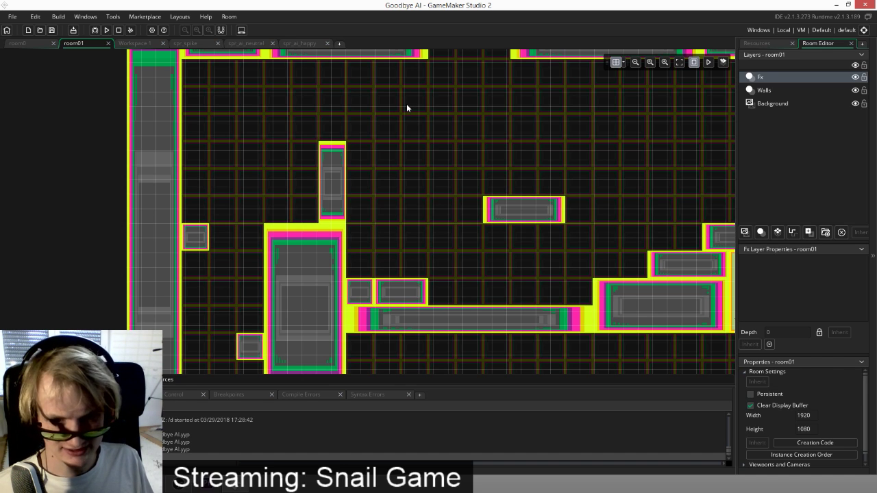
pyautogui.click(18, 44)
pyautogui.click(74, 44)
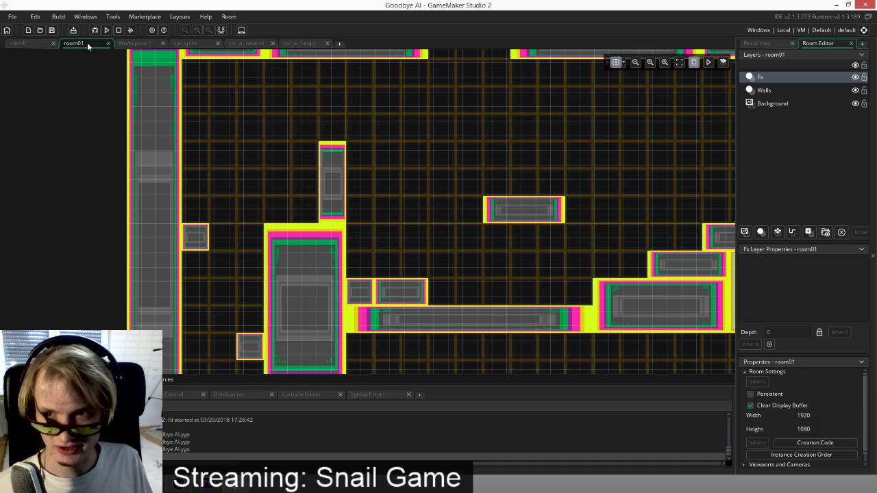
pyautogui.click(137, 44)
pyautogui.click(40, 43)
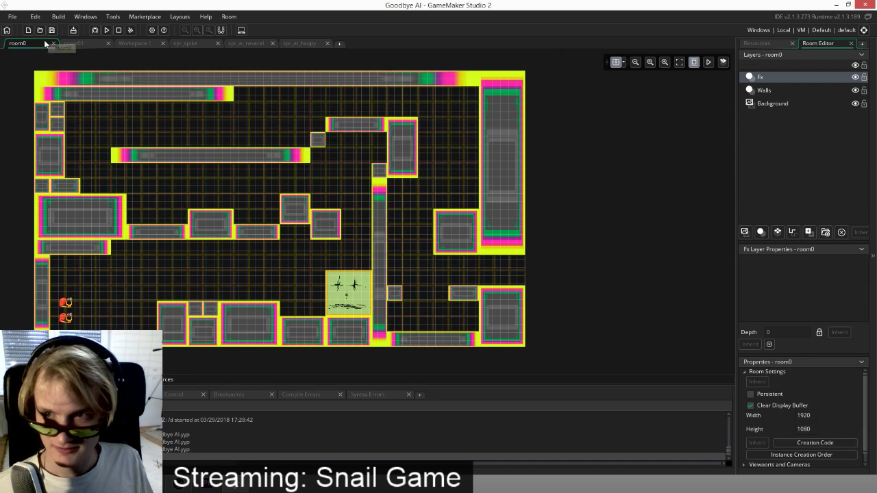
# Open obj_spike, review the code in its Step and Create events, and save the project
pyautogui.click(760, 43)
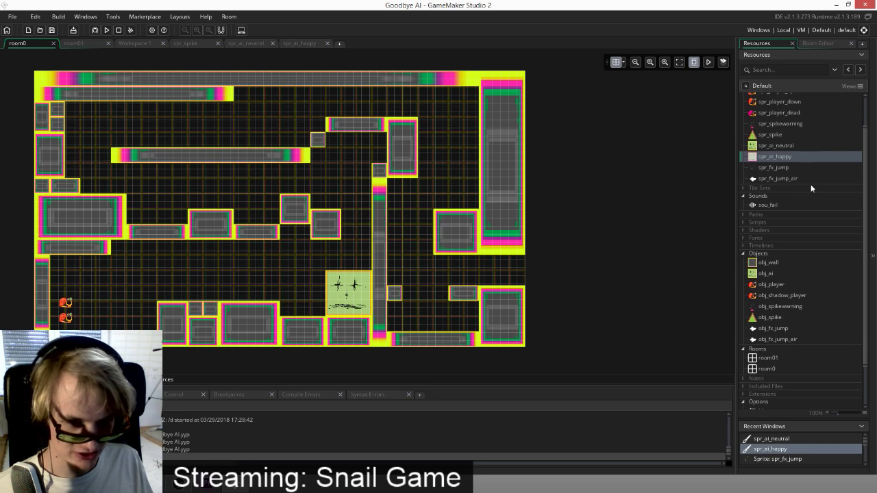
pyautogui.scroll(-2, 787, 287)
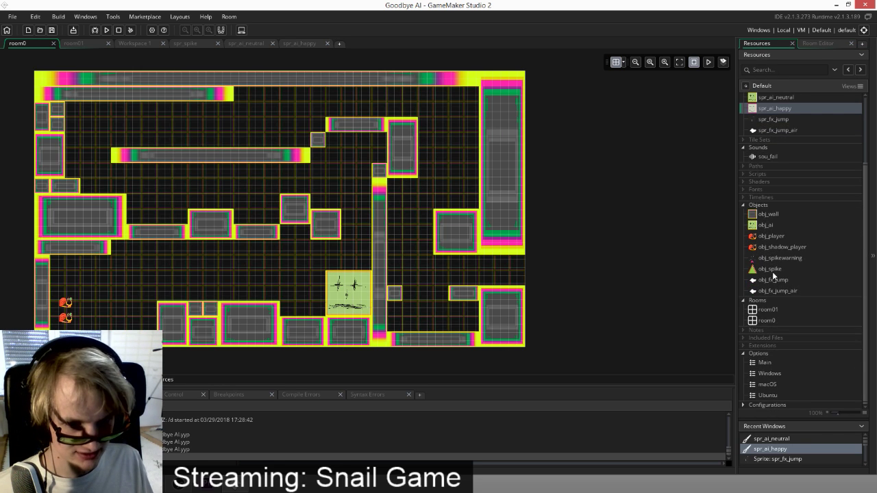
pyautogui.doubleClick(793, 272)
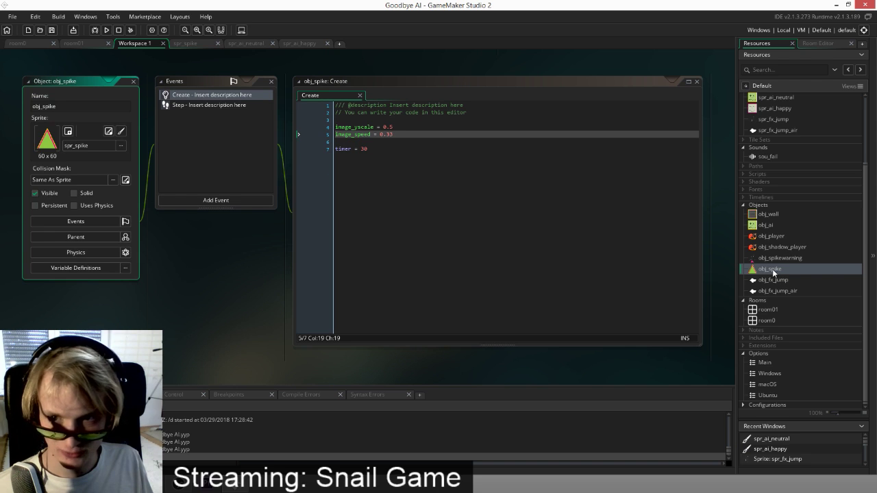
pyautogui.click(240, 106)
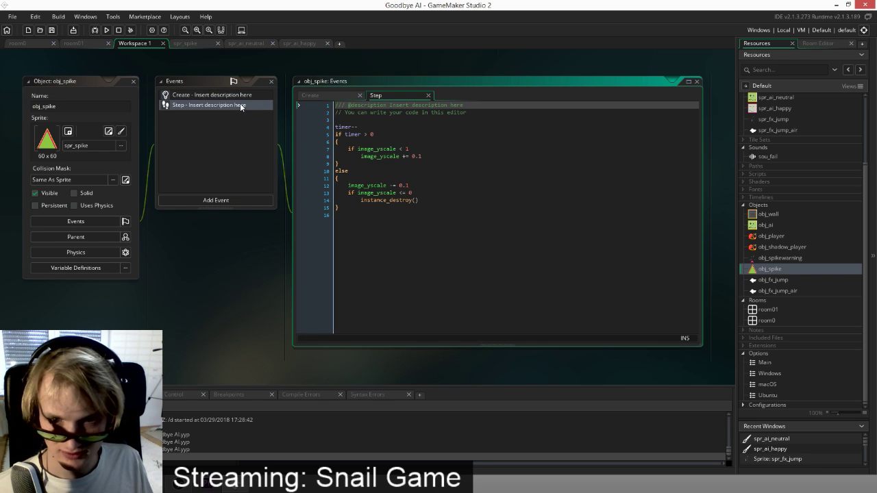
pyautogui.click(245, 98)
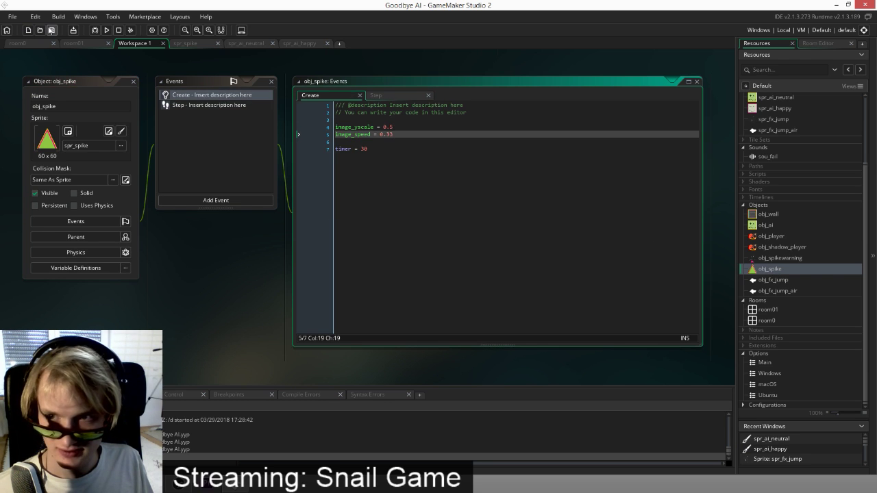
pyautogui.click(50, 31)
# In obj_spikewarning's Alarm 0 event, assign the result of the instance_create_layer call for obj_spike to createdID
pyautogui.doubleClick(781, 258)
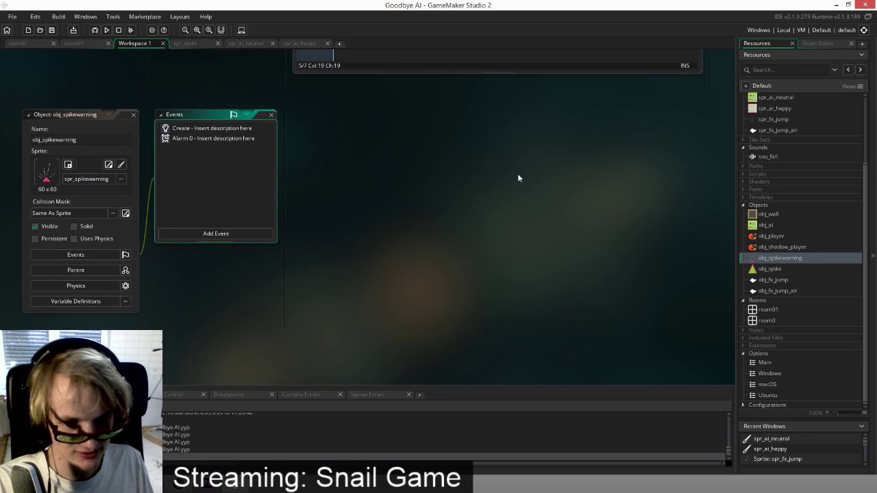
pyautogui.click(211, 128)
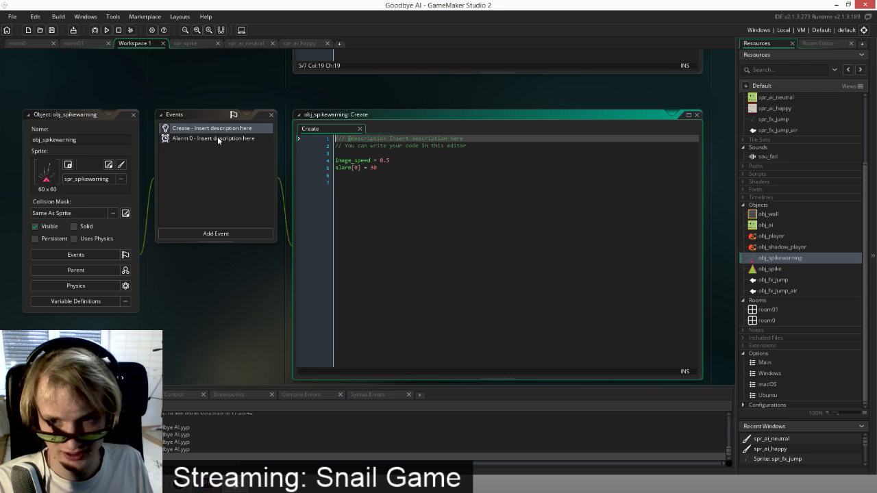
pyautogui.click(217, 138)
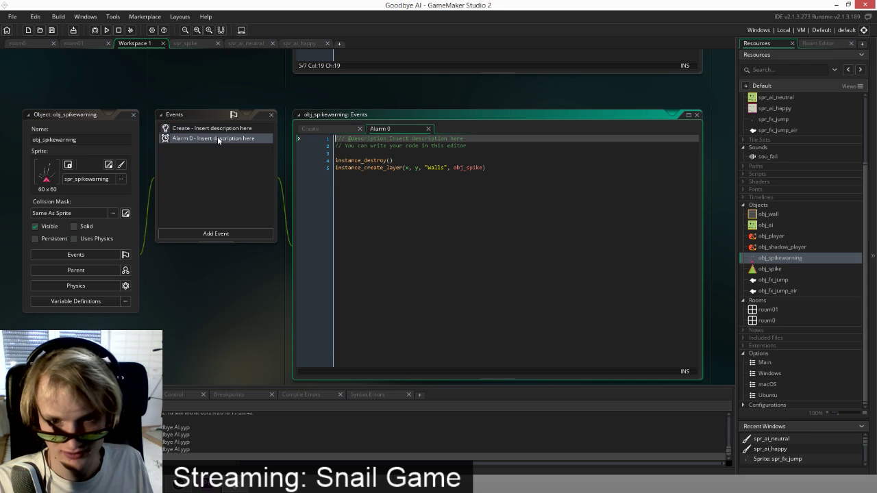
pyautogui.click(337, 167)
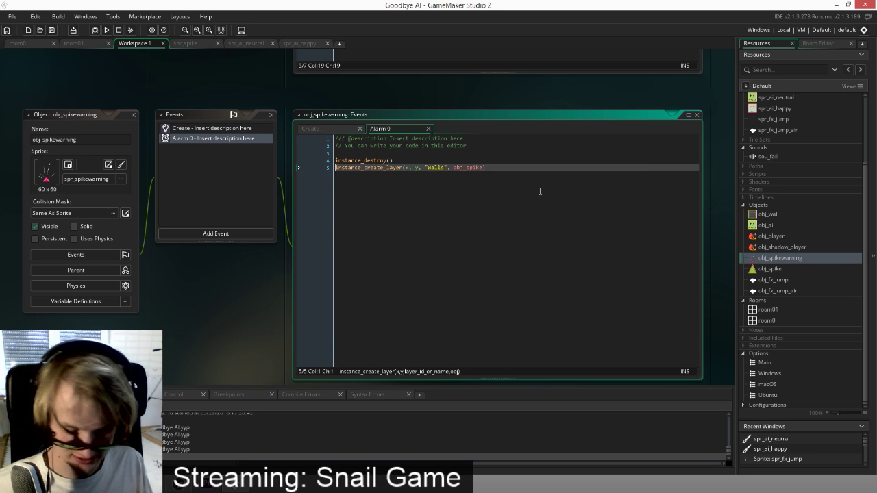
pyautogui.press('Return')
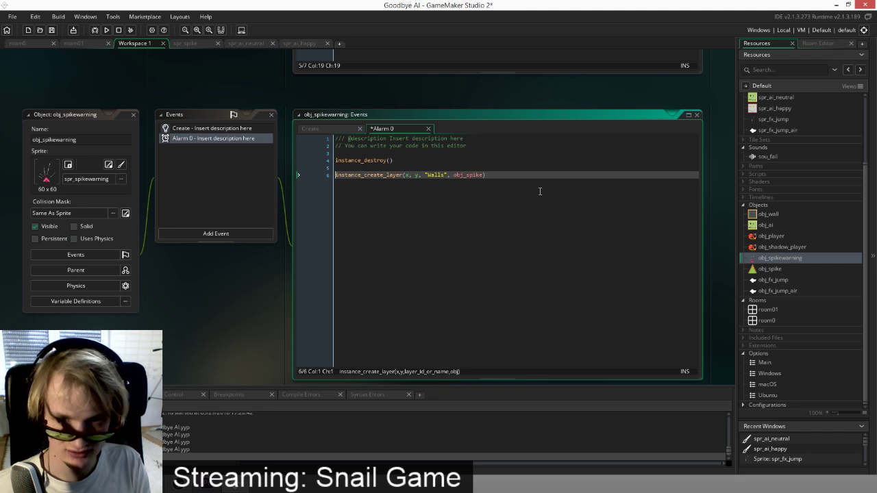
pyautogui.press('BackSpace')
pyautogui.write('created')
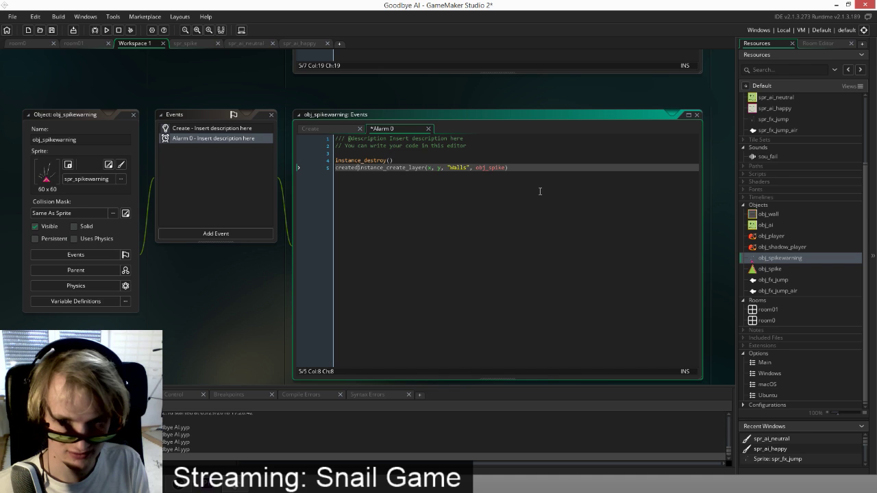
pyautogui.write('ID =')
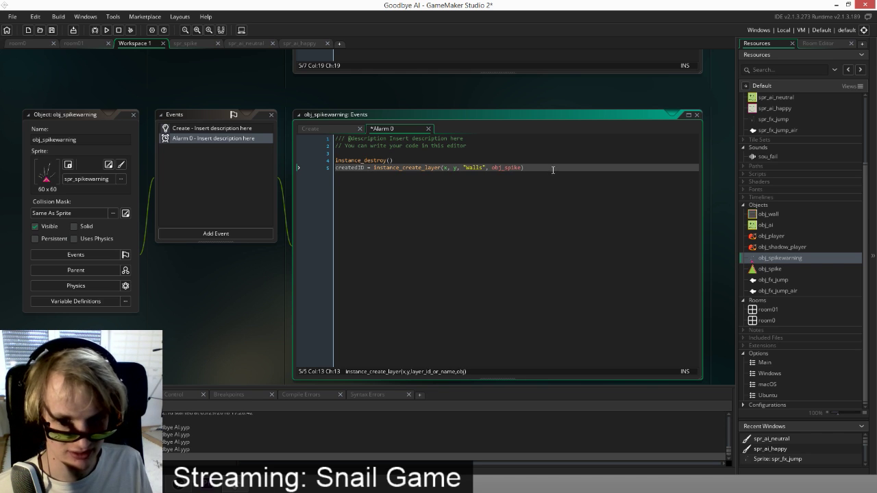
# Add the line createdID.image_angle = image_angle below the spike creation in Alarm 0 and save the project
pyautogui.press('Return')
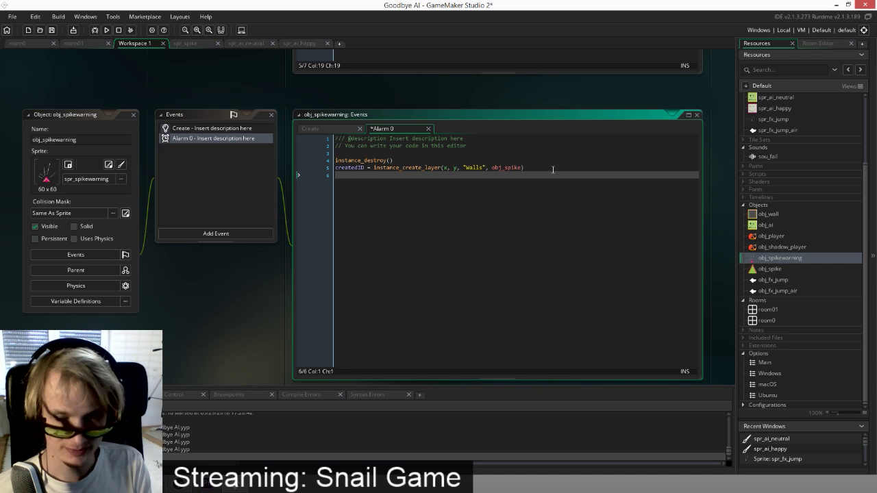
pyautogui.write('in')
pyautogui.press('BackSpace')
pyautogui.press('BackSpace')
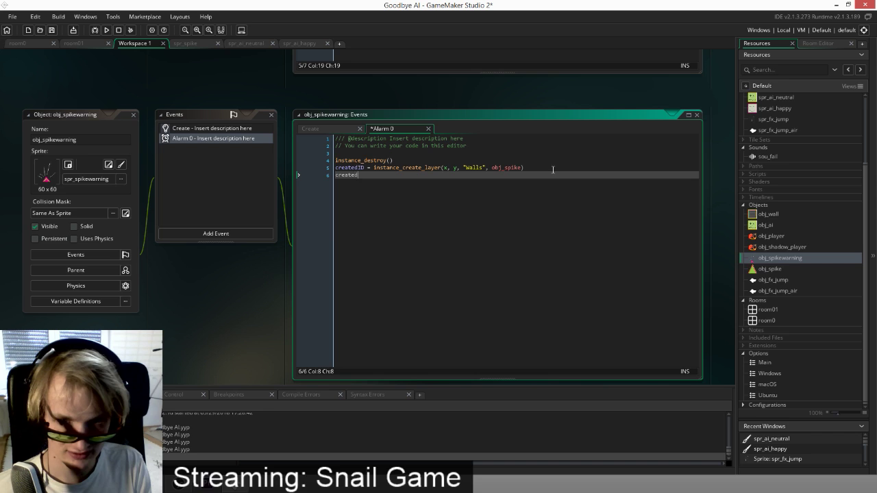
pyautogui.write('i')
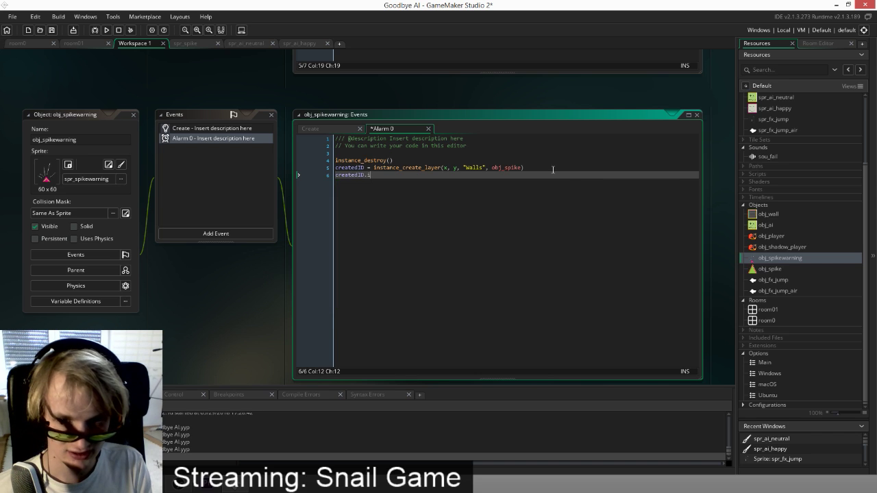
pyautogui.write('mage_angle =')
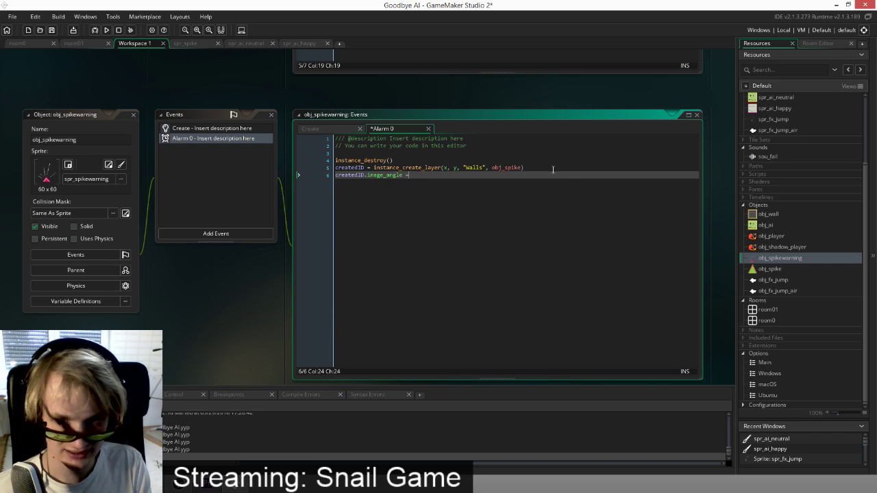
pyautogui.write(' image_angle')
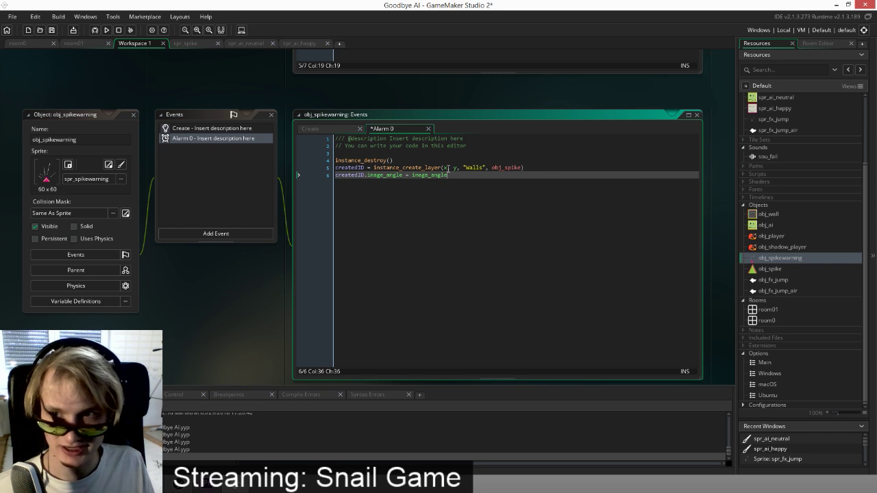
pyautogui.click(51, 30)
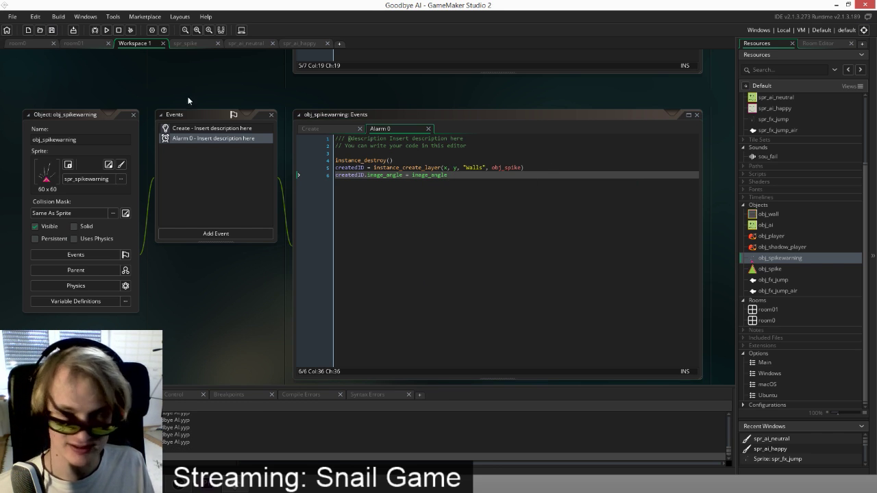
# Open the obj_shadow_player object and rename it to obj_ai_level_01
pyautogui.doubleClick(788, 246)
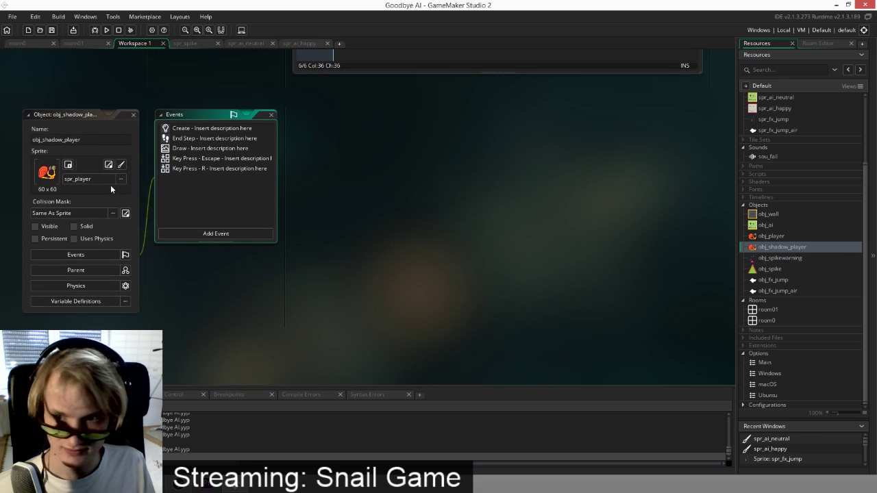
pyautogui.moveTo(105, 147); pyautogui.dragTo(44, 150)
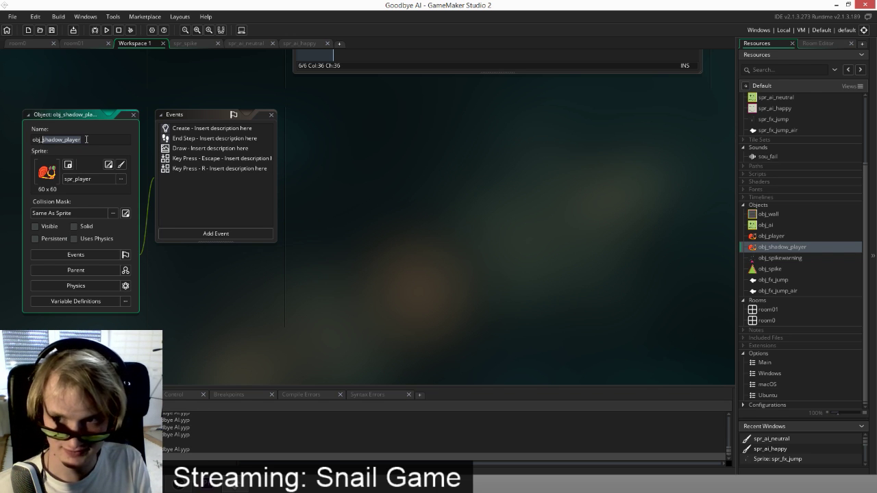
pyautogui.write('ai_level_01')
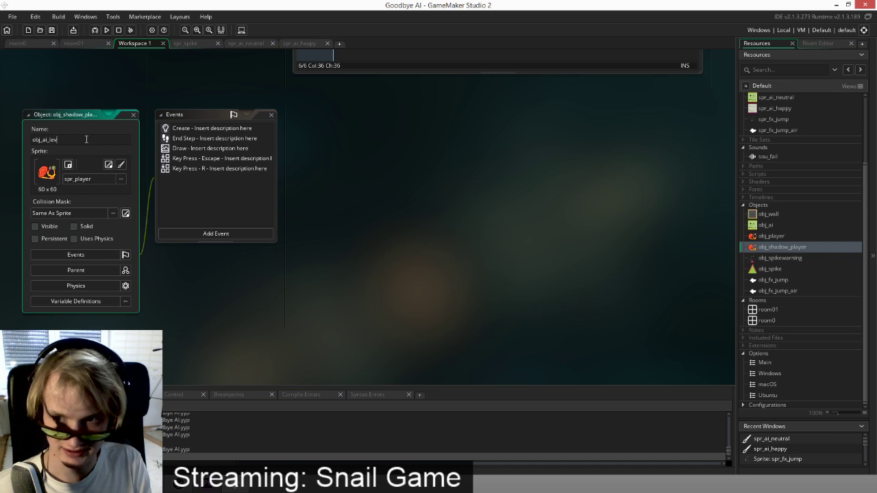
pyautogui.press('Return')
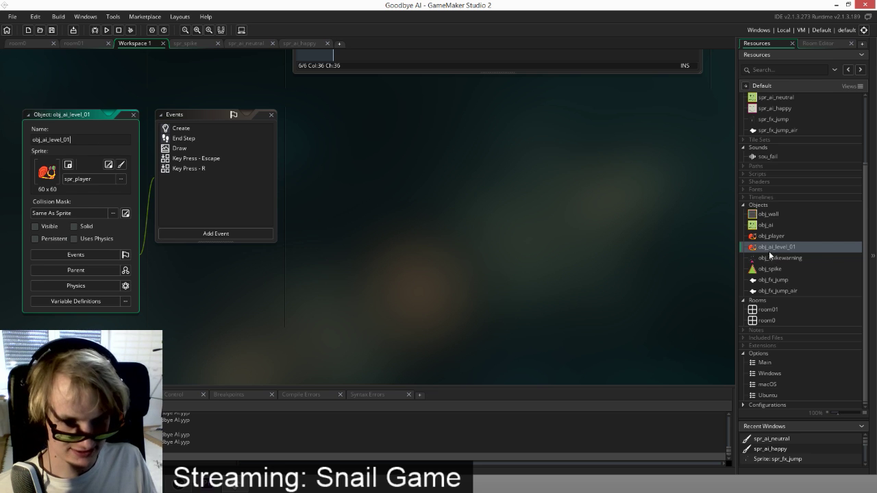
# Duplicate the obj_ai_level_01 object and resolve the modified project directory notice by saving
pyautogui.rightClick(761, 248)
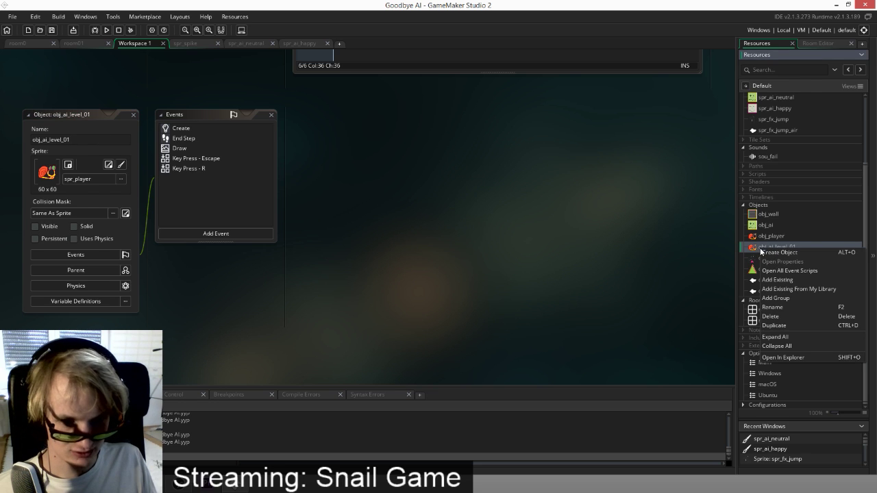
pyautogui.click(800, 322)
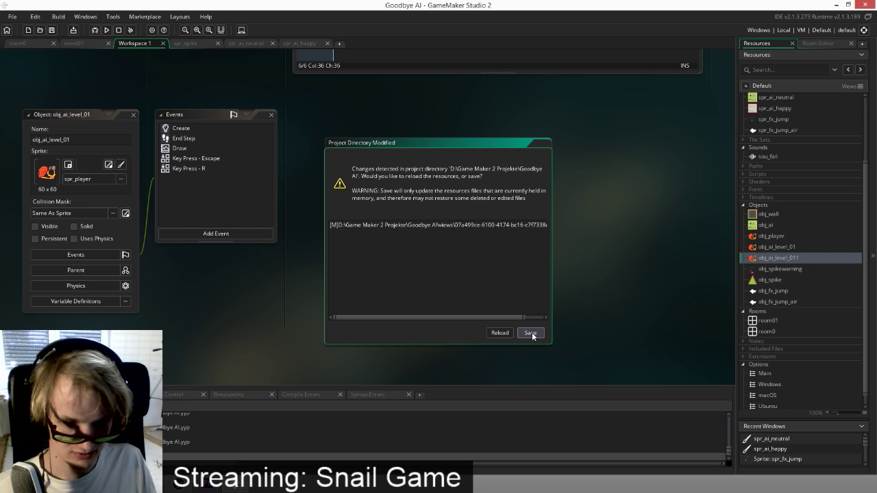
pyautogui.click(505, 334)
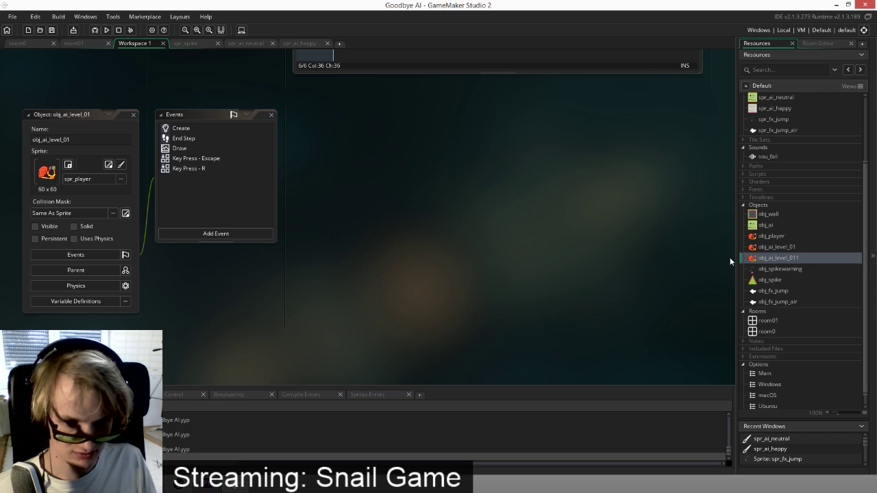
# Rename the duplicated object to obj_ai_level_02 in the resource tree
pyautogui.click(792, 258)
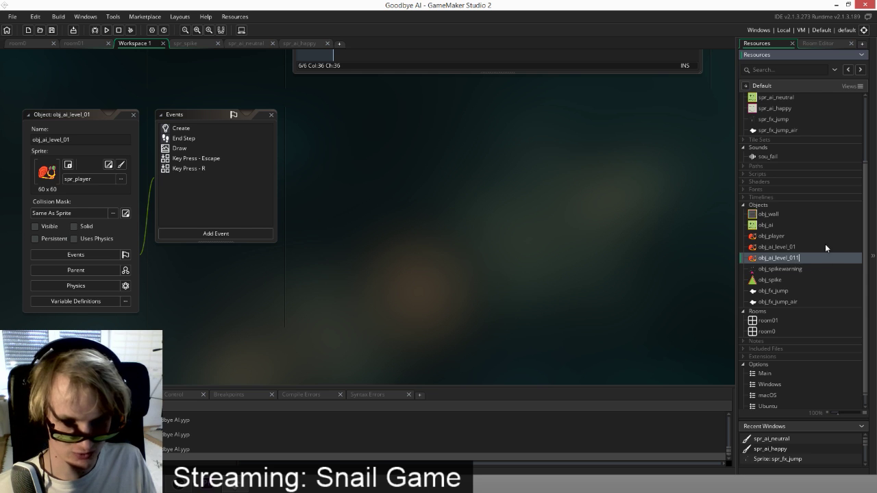
pyautogui.press('BackSpace')
pyautogui.press('BackSpace')
pyautogui.write('2')
pyautogui.press('Return')
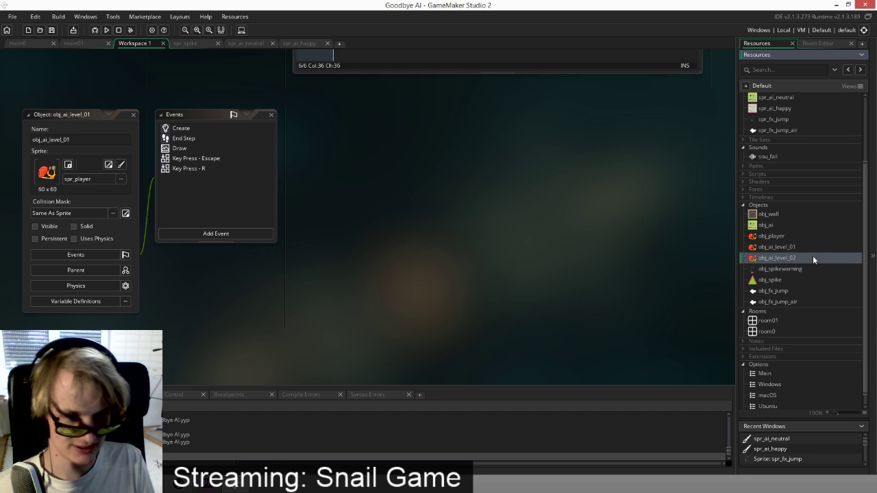